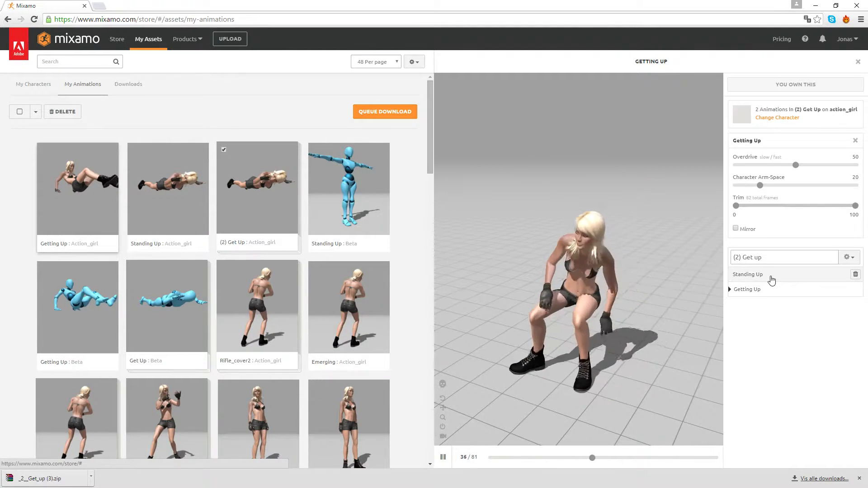
- Preview the Standing Up and Getting Up animations in the (2) Get Up pack on the action_girl character
click(775, 281)
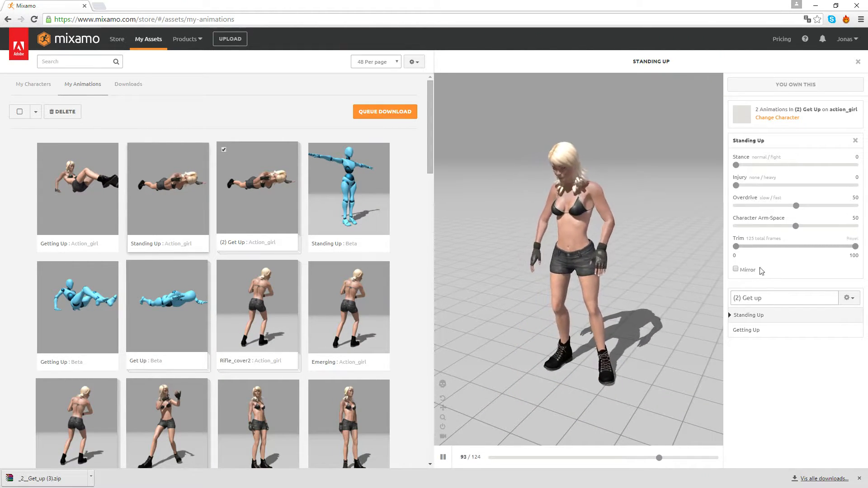
click(773, 330)
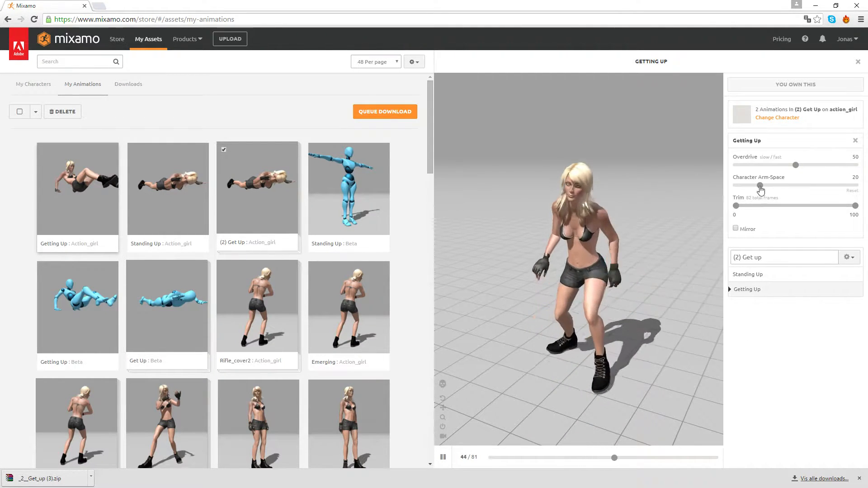
click(794, 274)
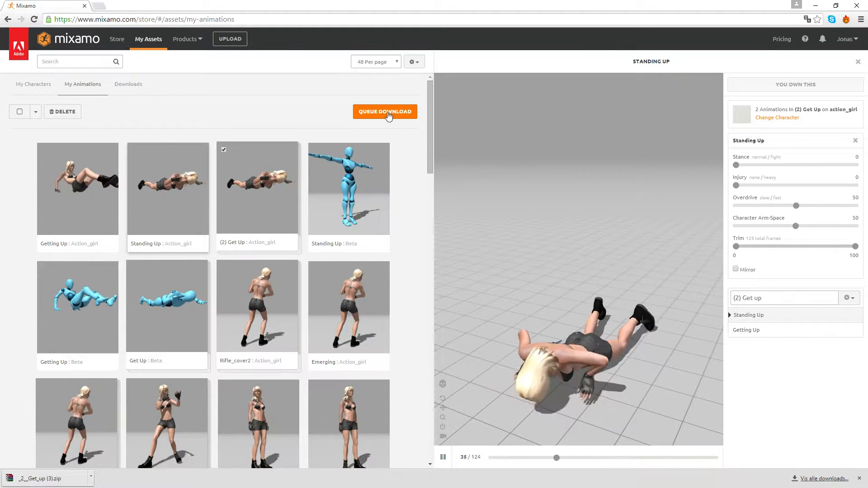
click(387, 113)
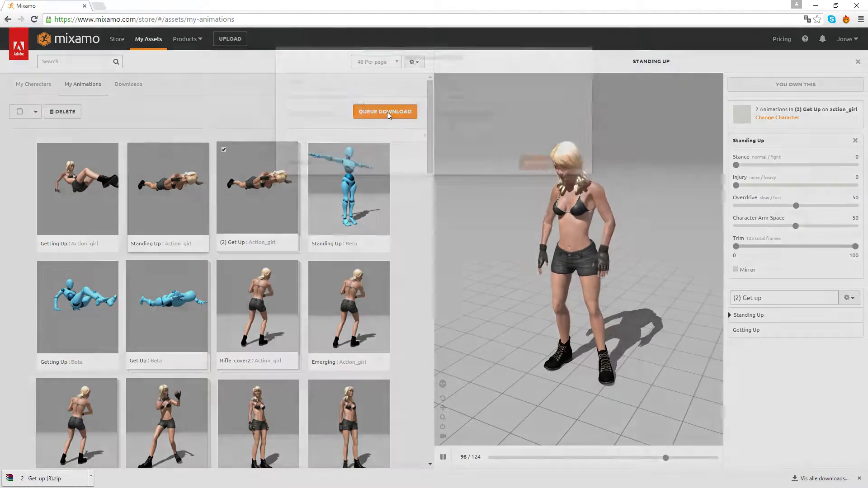
click(355, 123)
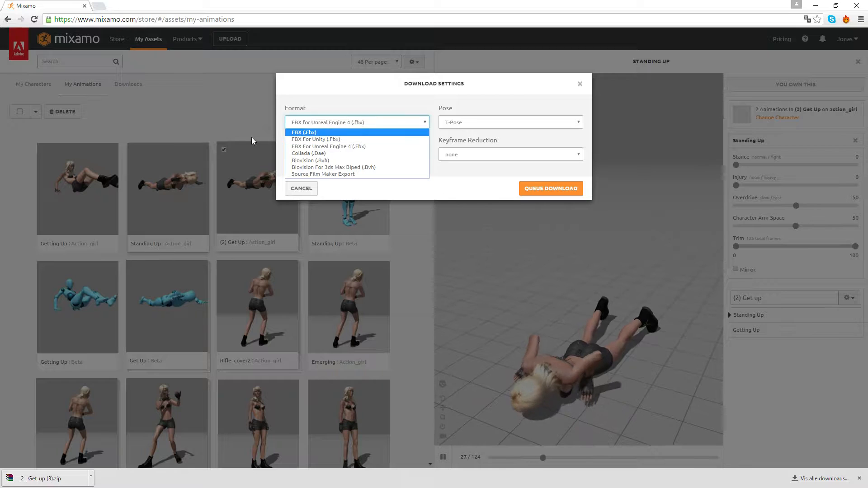
click(298, 133)
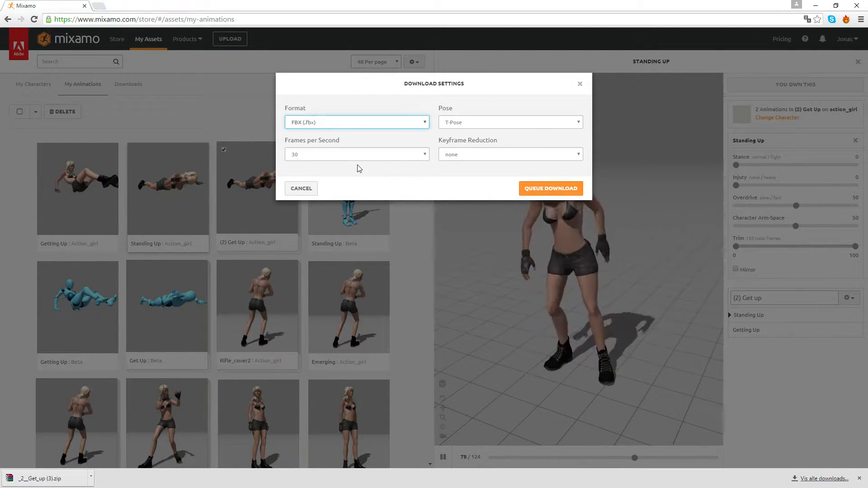
click(326, 123)
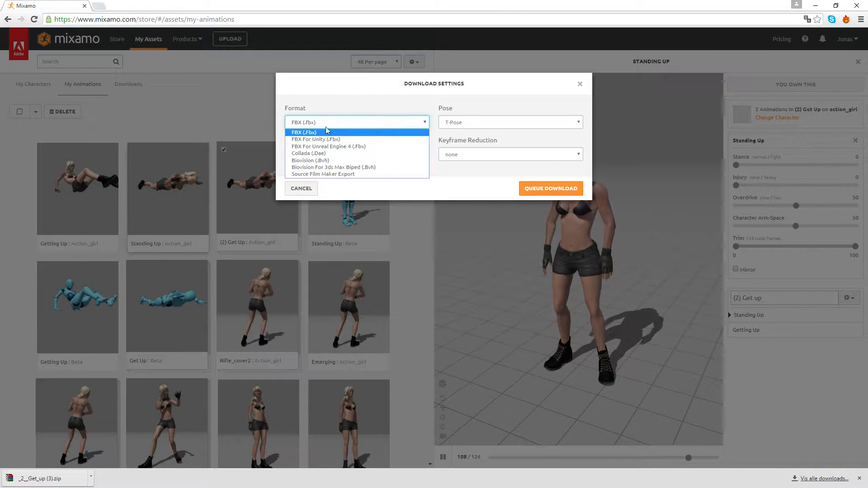
click(340, 147)
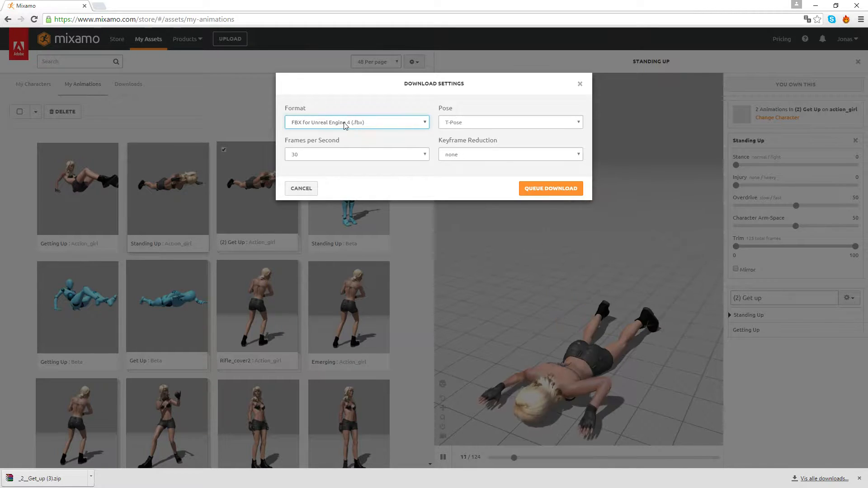
click(395, 122)
click(316, 131)
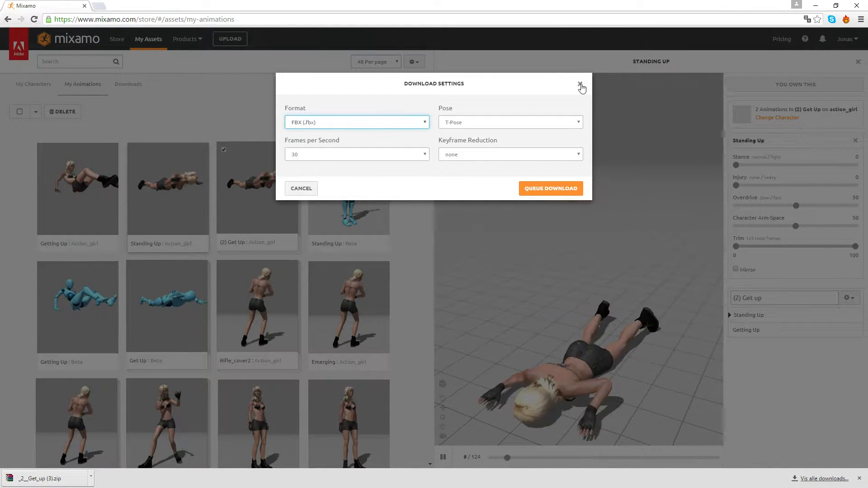
click(581, 85)
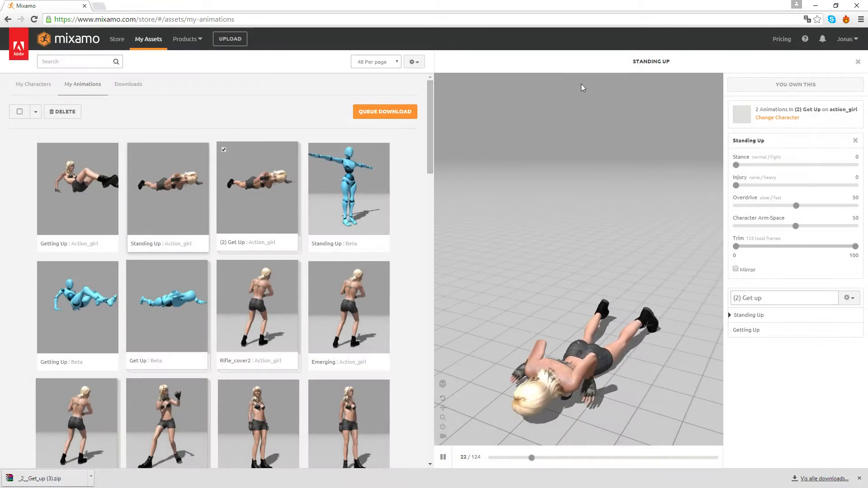
- Switch to the Unreal Editor and create a new folder directly under Content
click(815, 8)
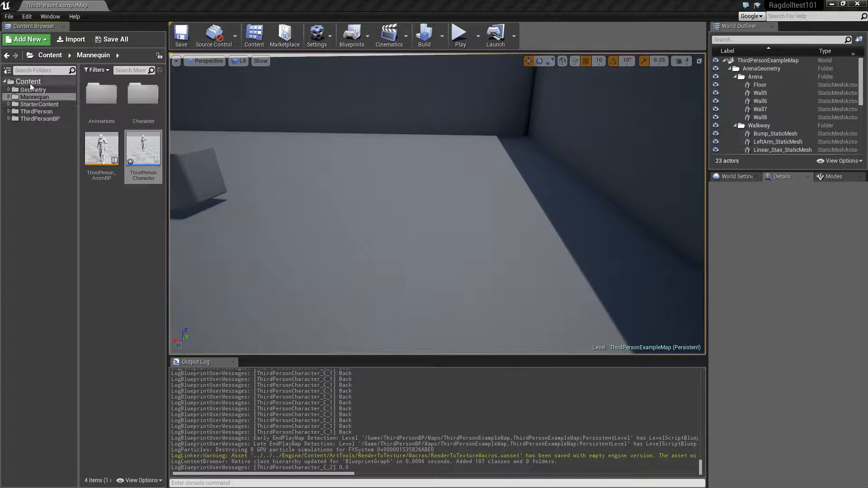
click(51, 98)
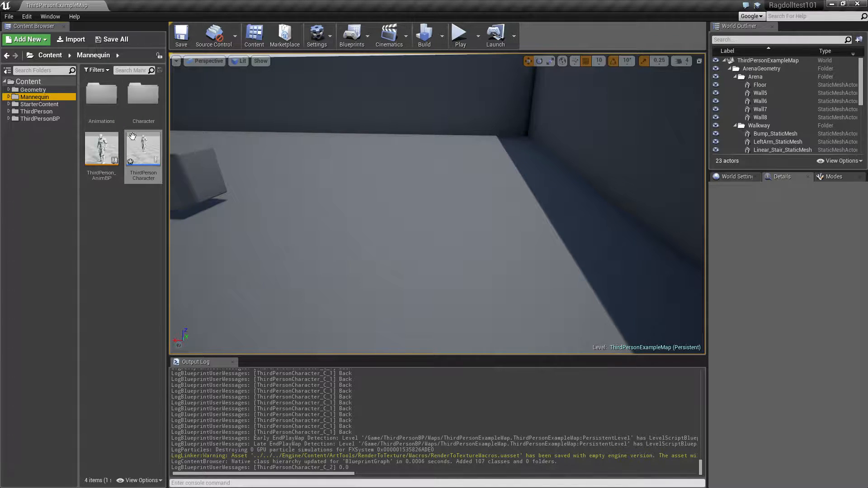
click(28, 81)
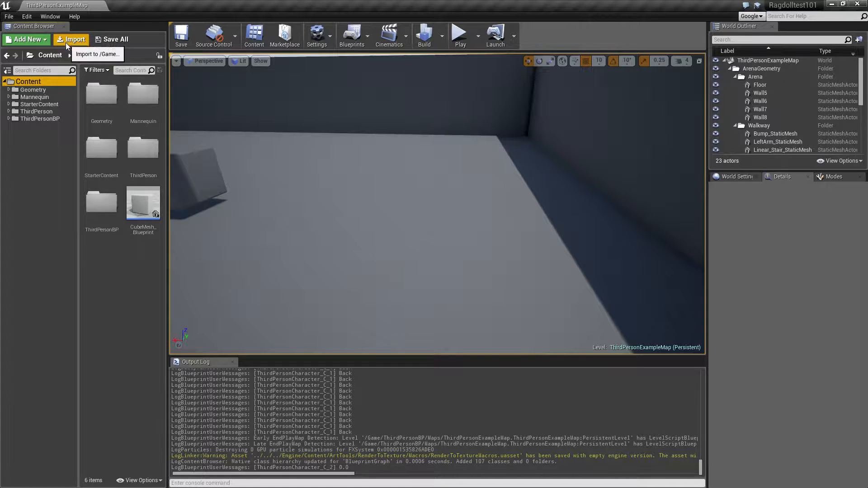
right_click(28, 82)
mouse_move(57, 110)
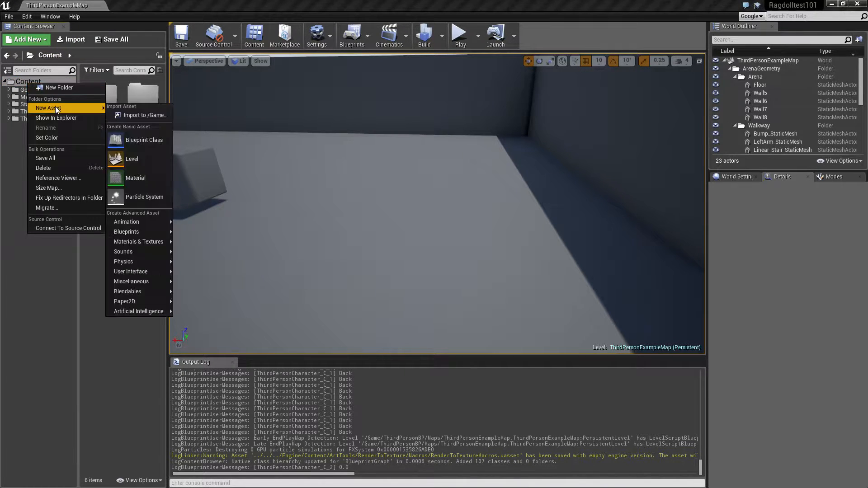
click(55, 88)
click(33, 173)
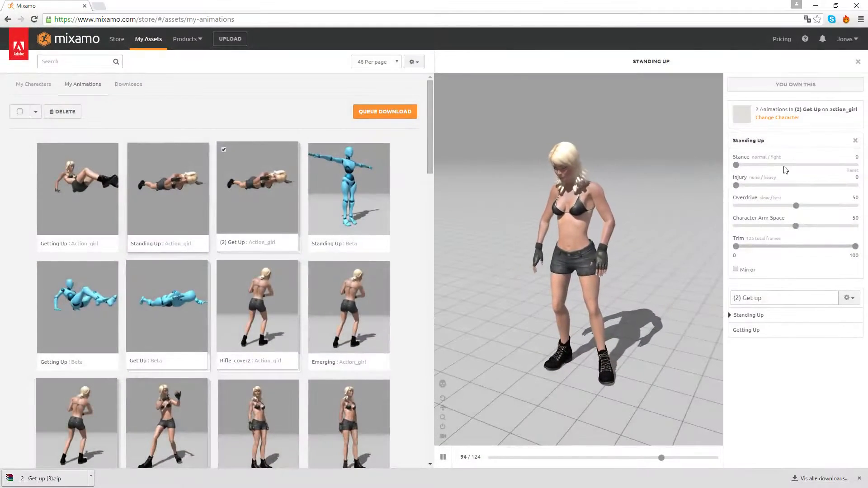
- Switch back to Mixamo and set the download format of the (2) Get Up pack to FBX for Unreal Engine 4 (.fbx)
click(412, 116)
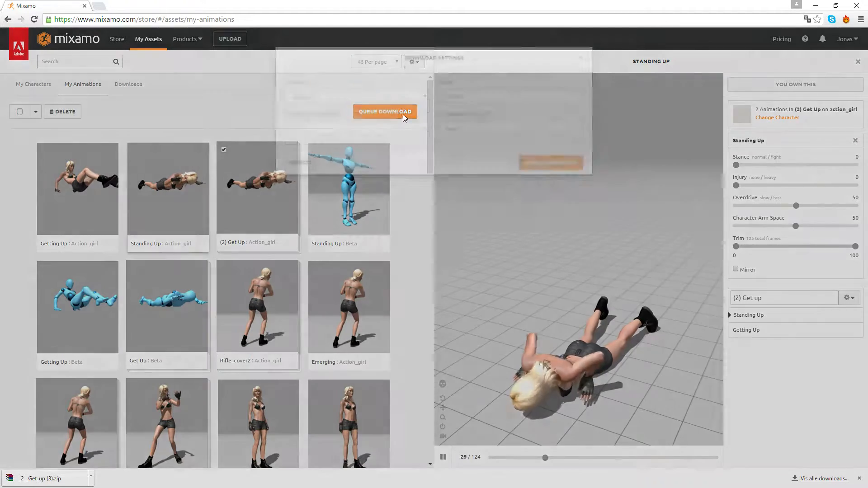
click(339, 126)
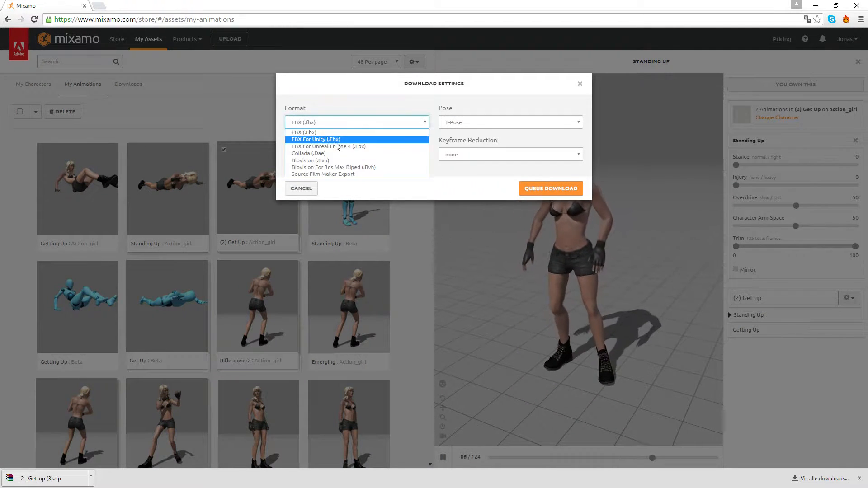
click(338, 146)
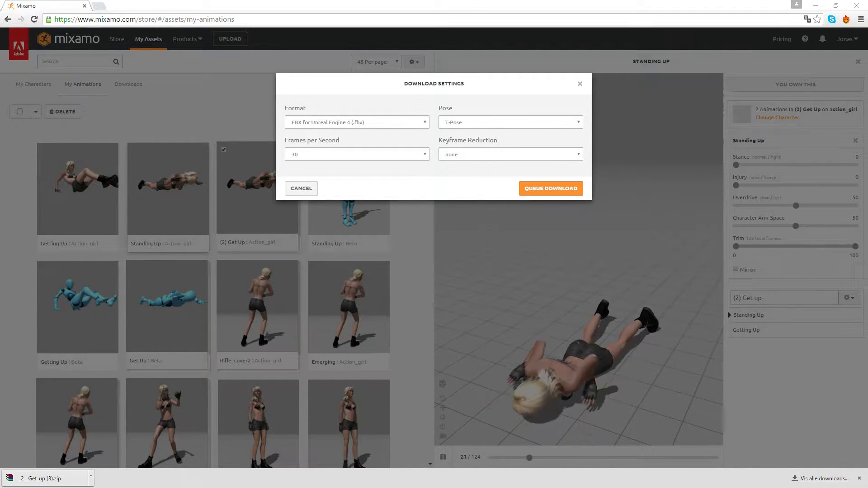
- Inspect the downloaded files in the getup\ue4 folder on the Desktop in File Explorer, including its textures subfolder and action_girl.fbx
key(alt+Tab)
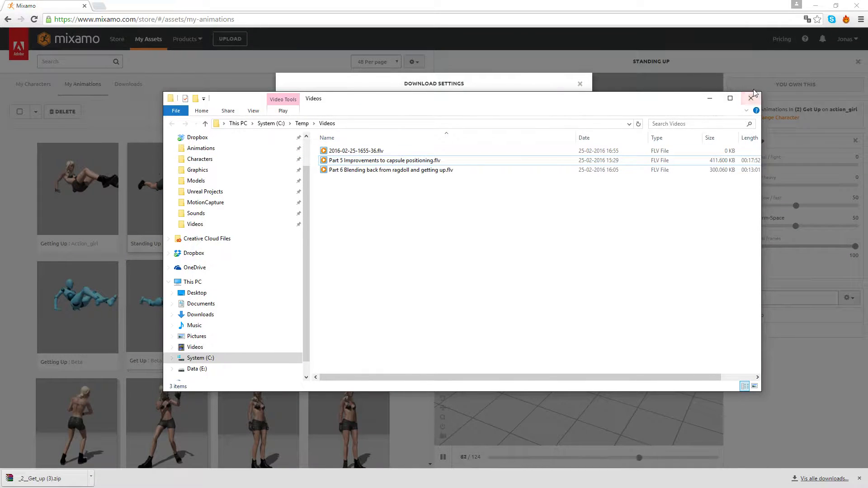
click(710, 99)
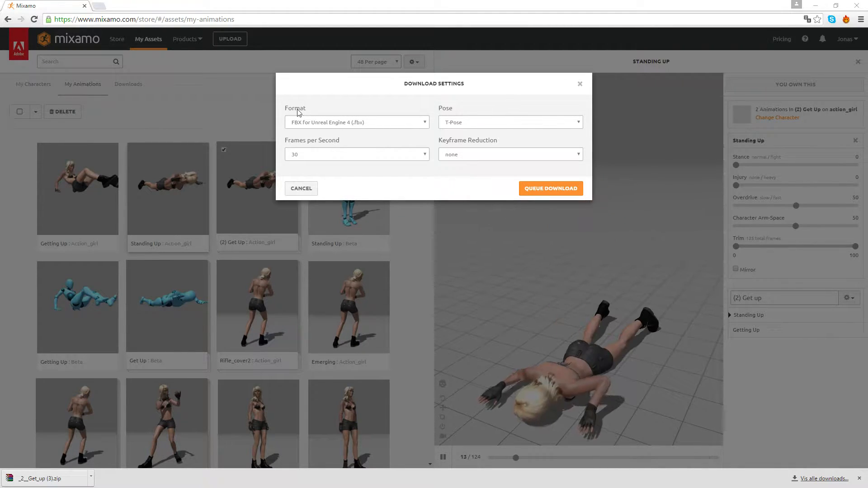
drag(653, 143, 677, 122)
double_click(452, 175)
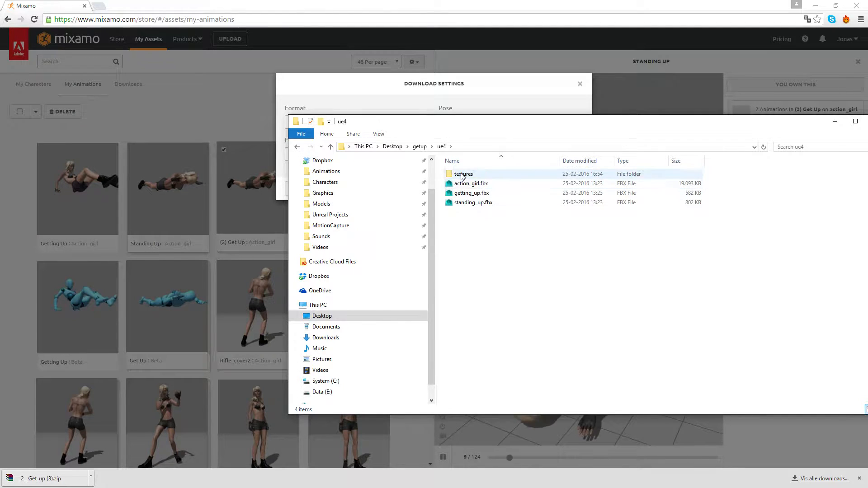
double_click(462, 176)
key(alt+Left)
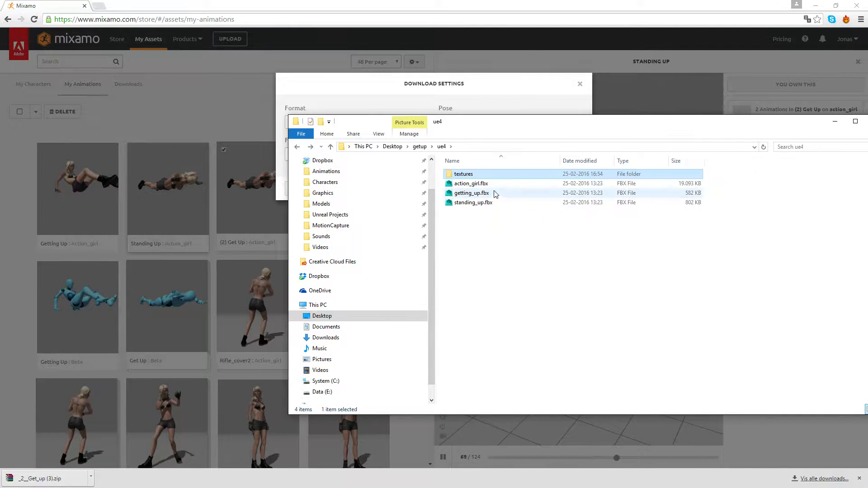
click(479, 186)
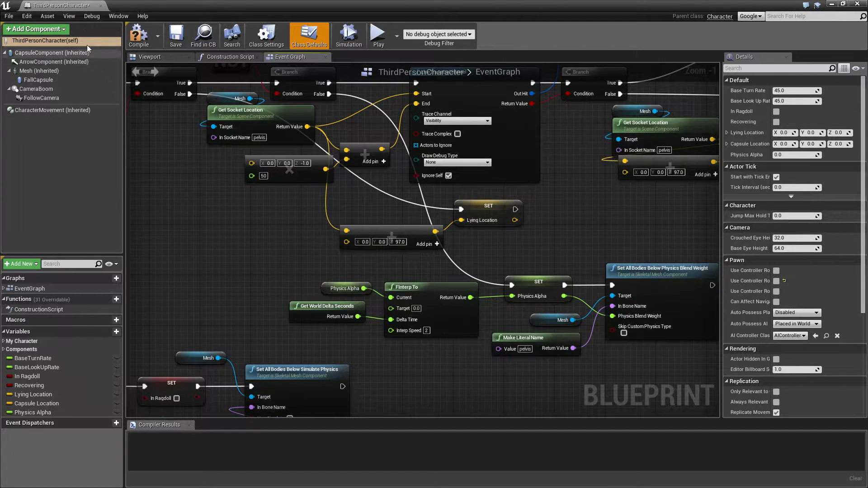
- In the Unreal Editor, move the ThirdPersonCharacter Blueprint window aside and load action_girl.fbx from the ue4 folder for import into NewFolder
drag(62, 5, 294, 140)
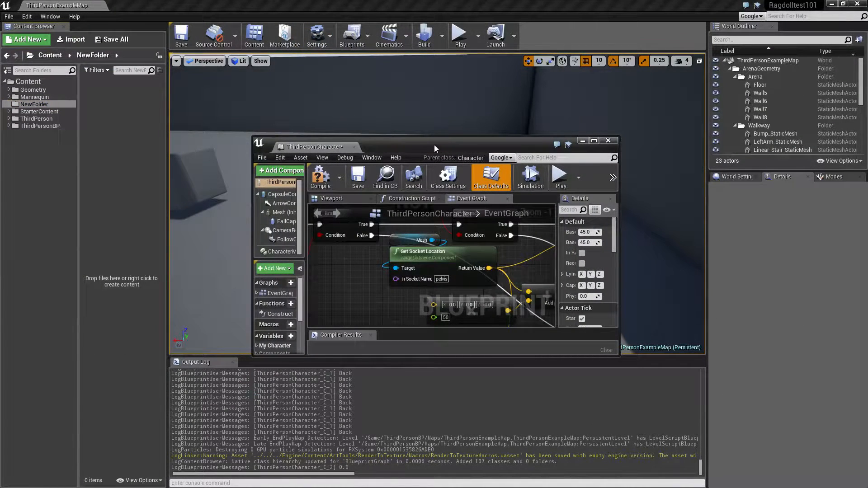
drag(434, 149, 867, 149)
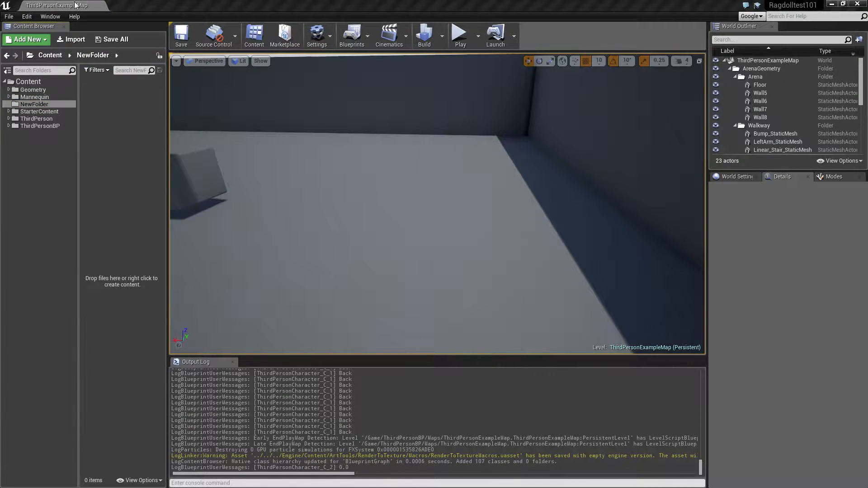
click(71, 40)
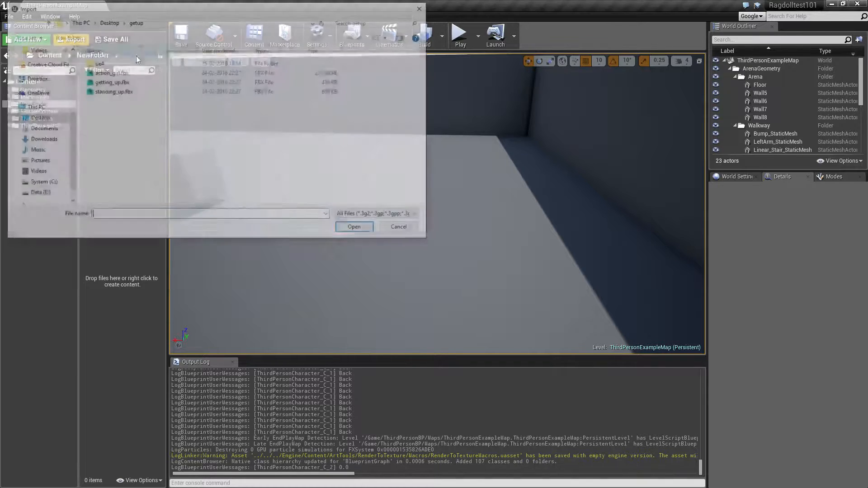
double_click(108, 63)
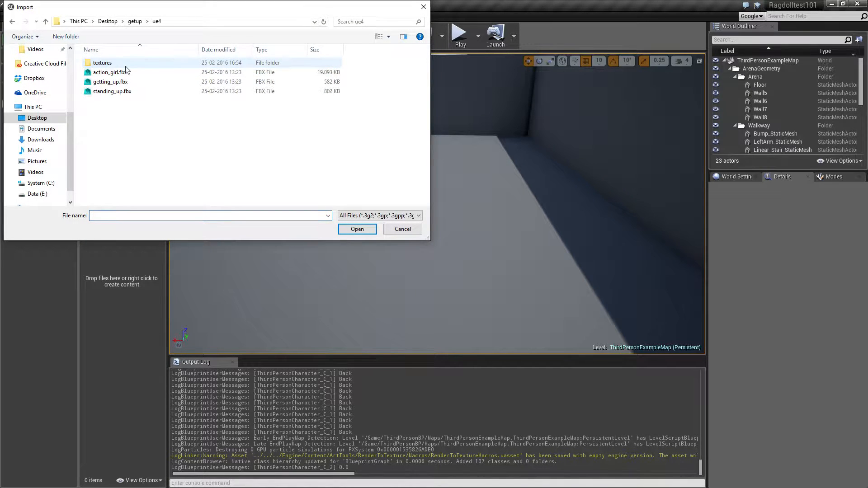
click(110, 72)
click(349, 228)
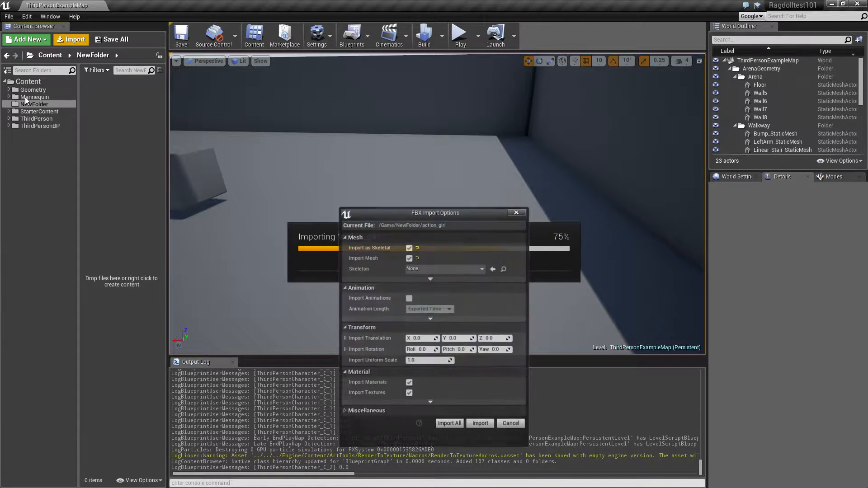
- Import action_girl as a skeletal mesh with Import Materials and Import Textures disabled, and dismiss the message log
drag(413, 212, 410, 106)
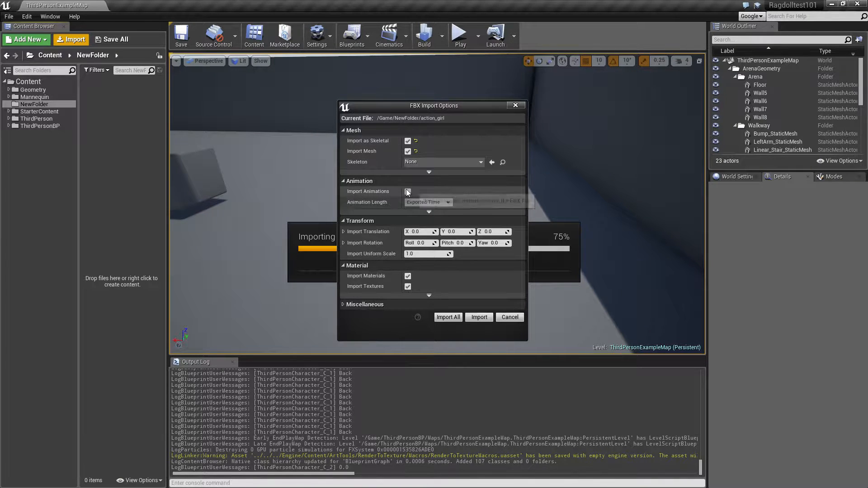
click(408, 276)
click(408, 287)
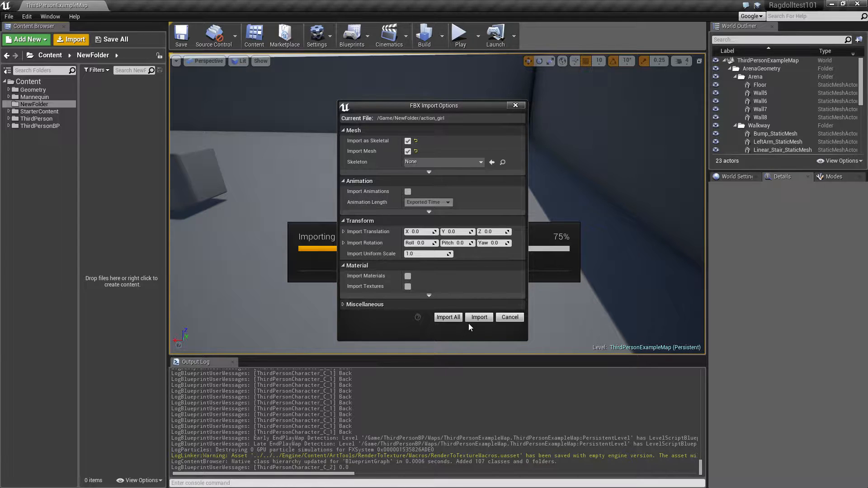
click(478, 318)
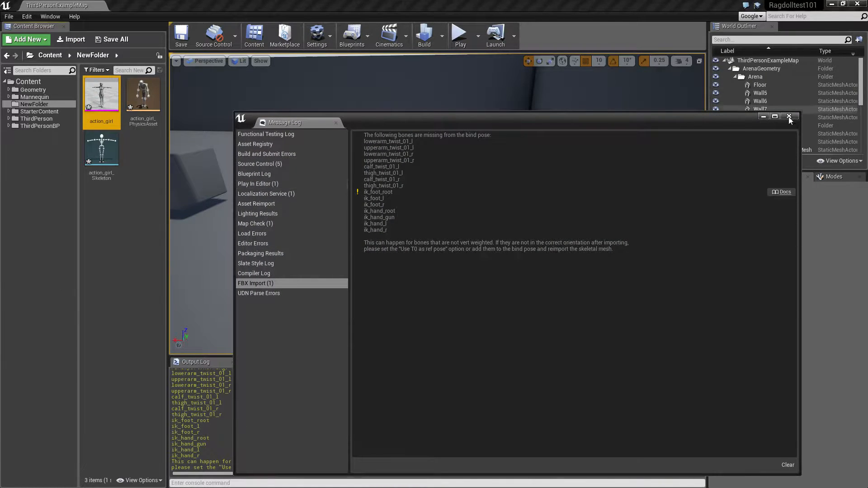
click(789, 116)
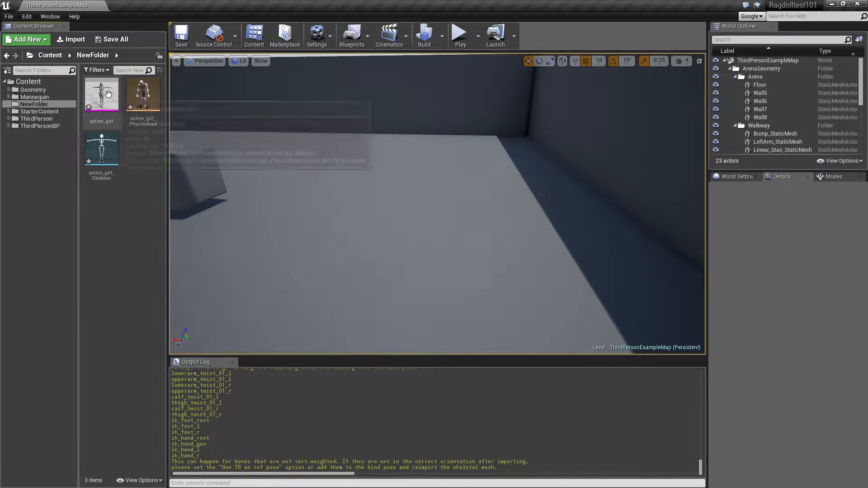
- Import getting_up.fbx into NewFolder using action_girl_Skeleton, and dock the opened animation editor beside the level
click(72, 40)
click(117, 93)
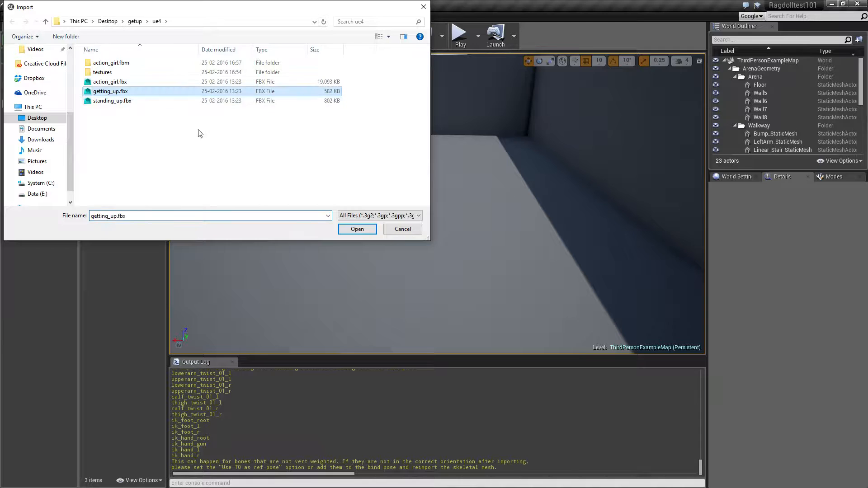
click(361, 230)
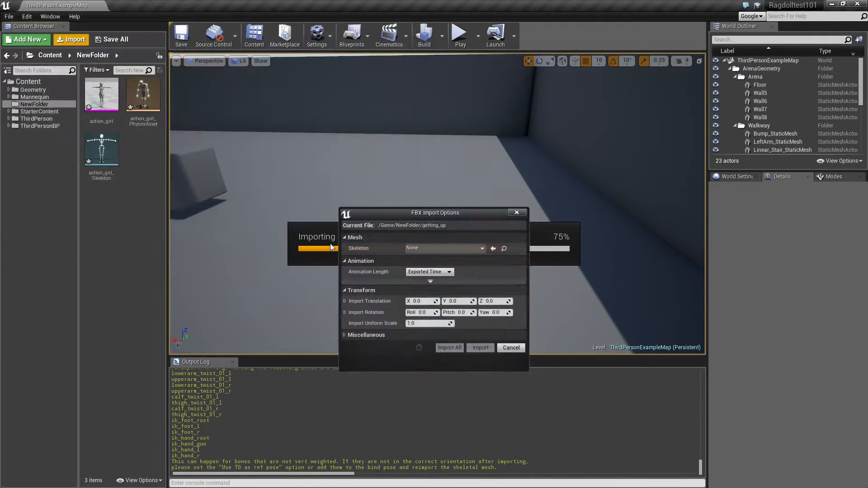
click(438, 248)
click(444, 319)
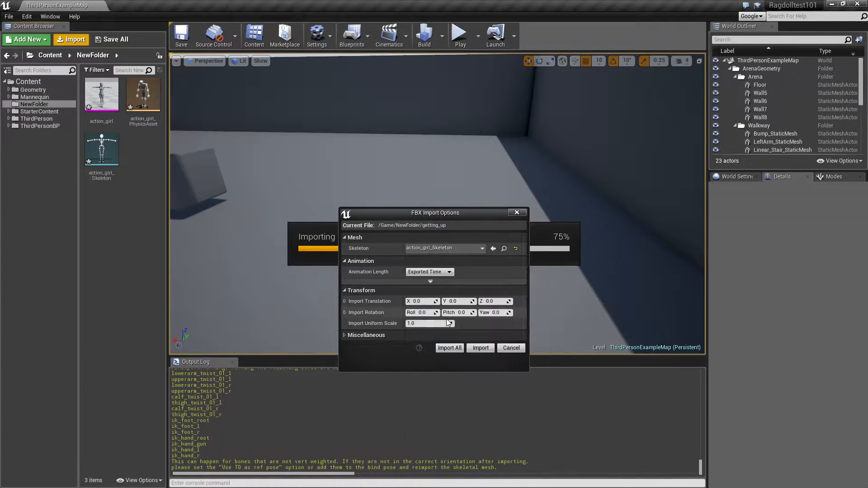
click(487, 351)
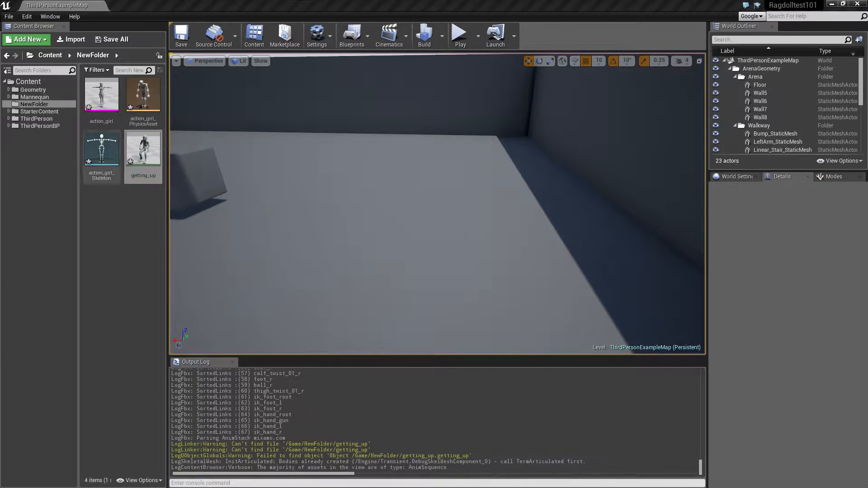
drag(0, 131, 278, 6)
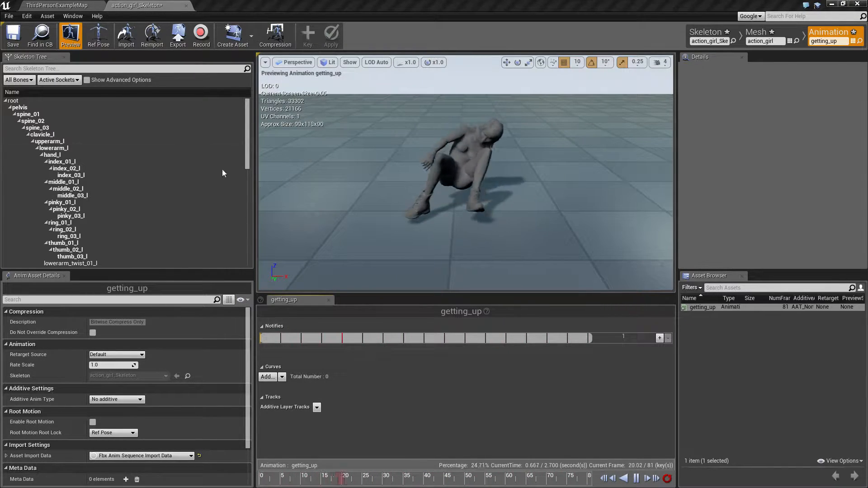
- Open the action_girl mesh, add it as a retarget source, and assign the Humanoid rig to its skeleton
click(58, 5)
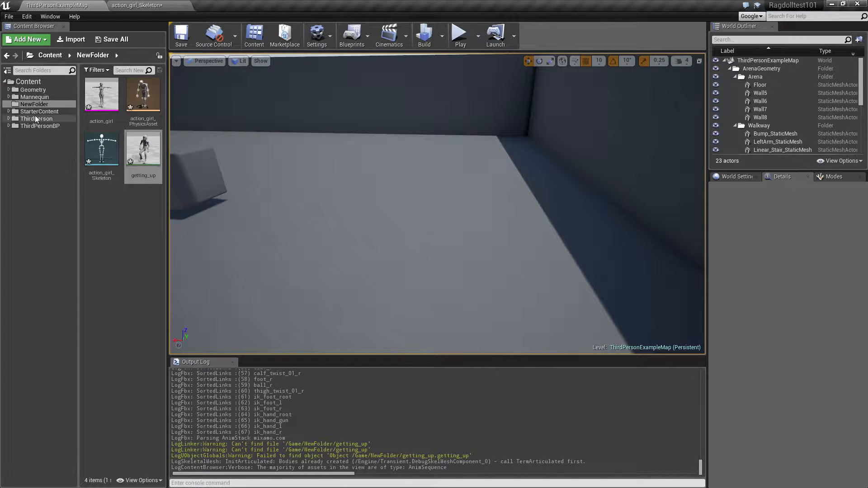
double_click(102, 97)
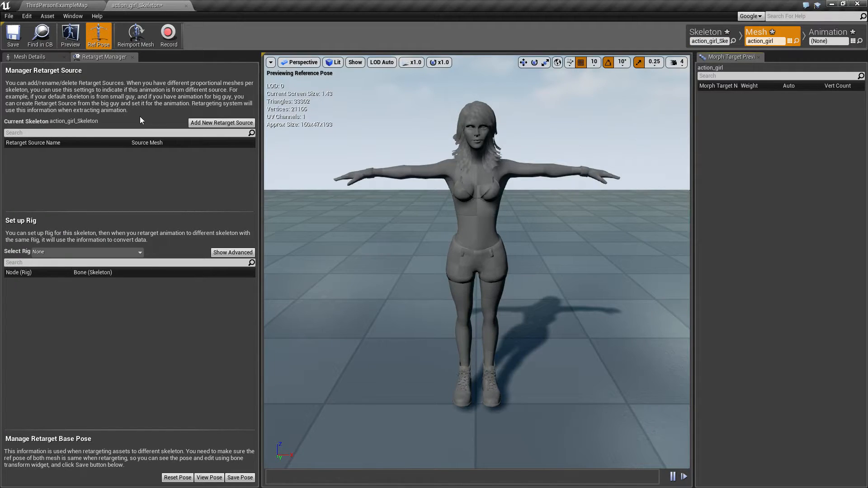
click(216, 123)
click(229, 148)
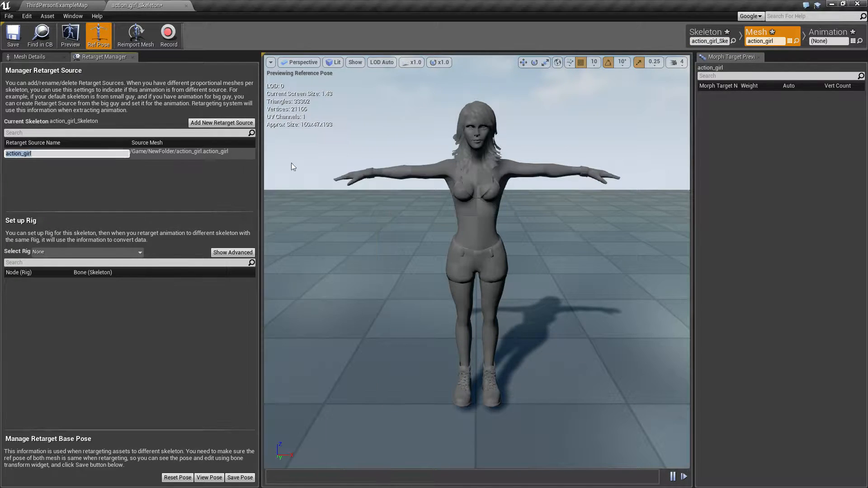
click(126, 252)
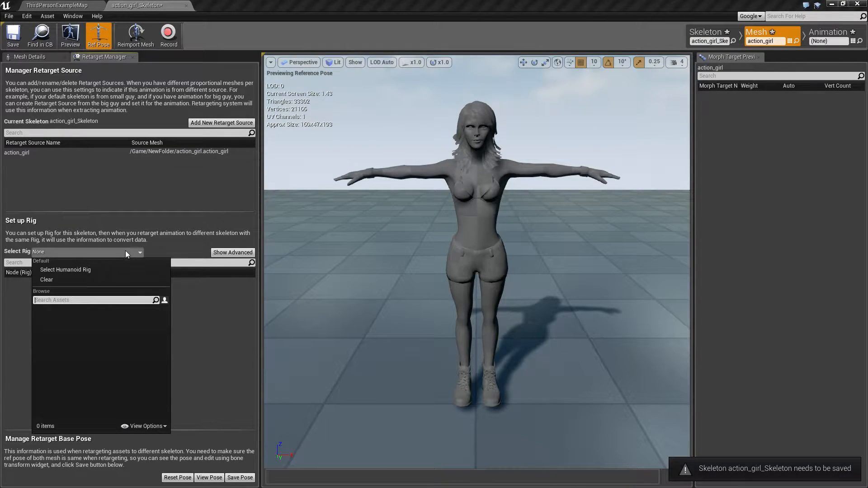
click(44, 272)
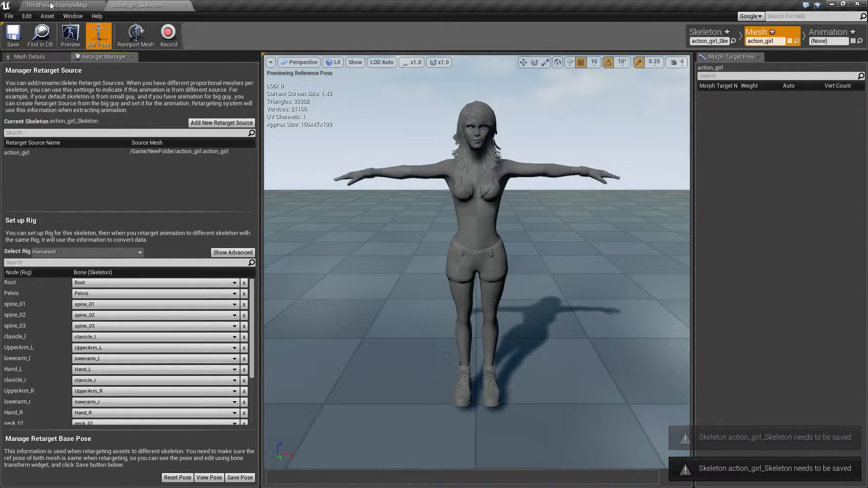
- Open the SK_Mannequin skeletal mesh from the Mannequin/Character/Mesh folder
click(41, 6)
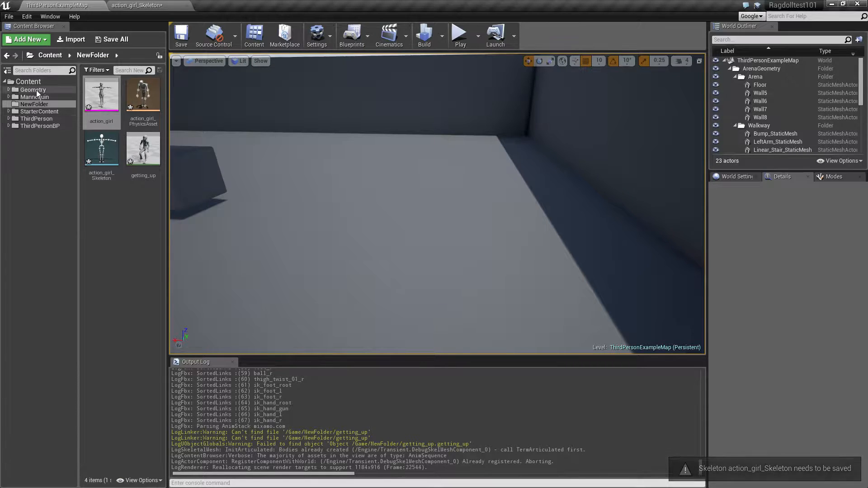
double_click(35, 97)
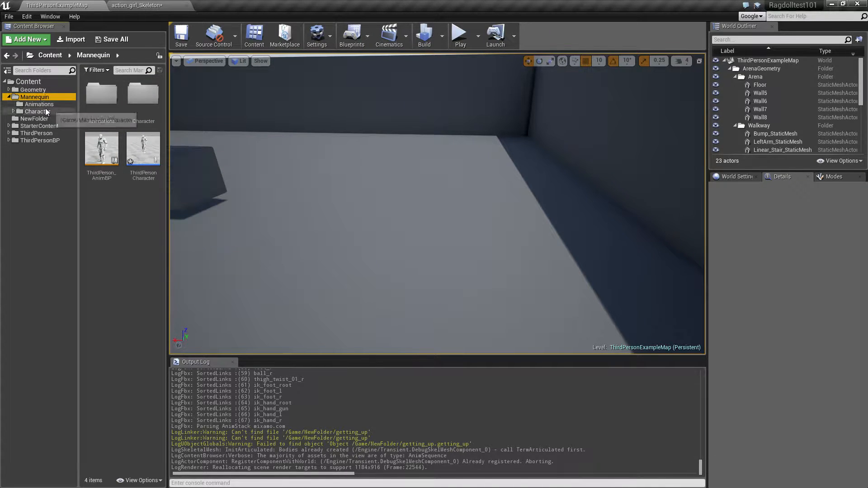
double_click(36, 111)
click(37, 126)
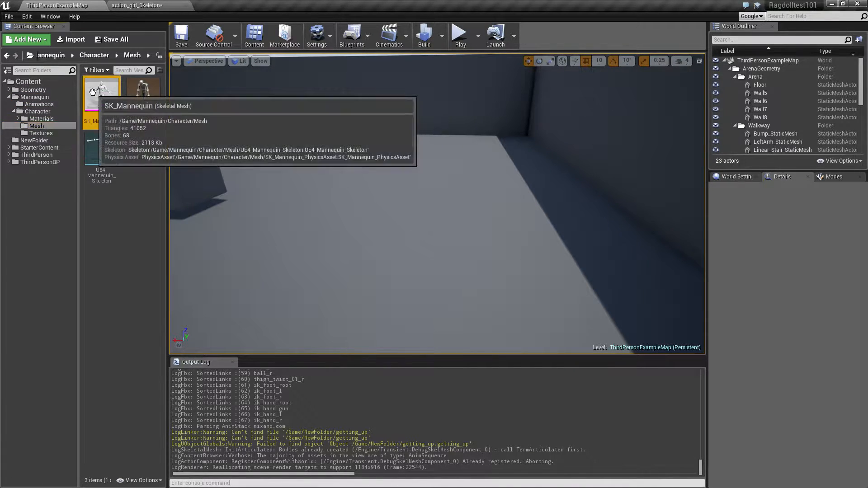
double_click(92, 92)
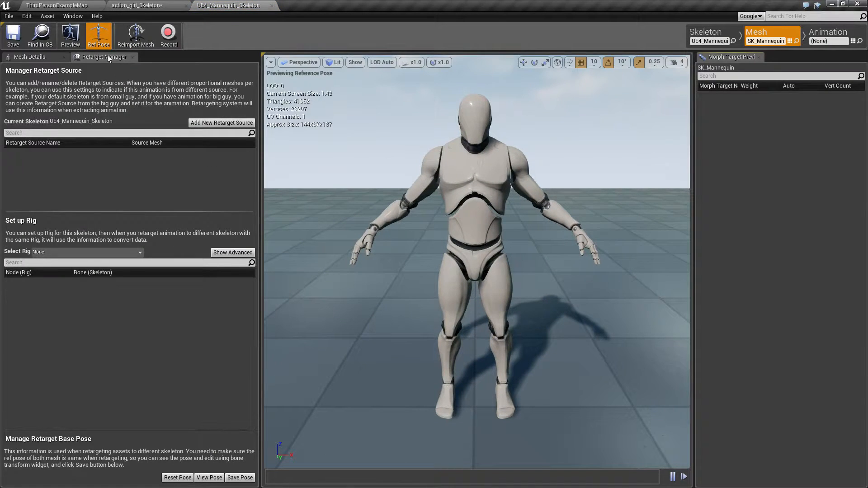
- Add SK_Mannequin as a retarget source and assign the Humanoid rig to the mannequin skeleton
click(203, 123)
click(221, 145)
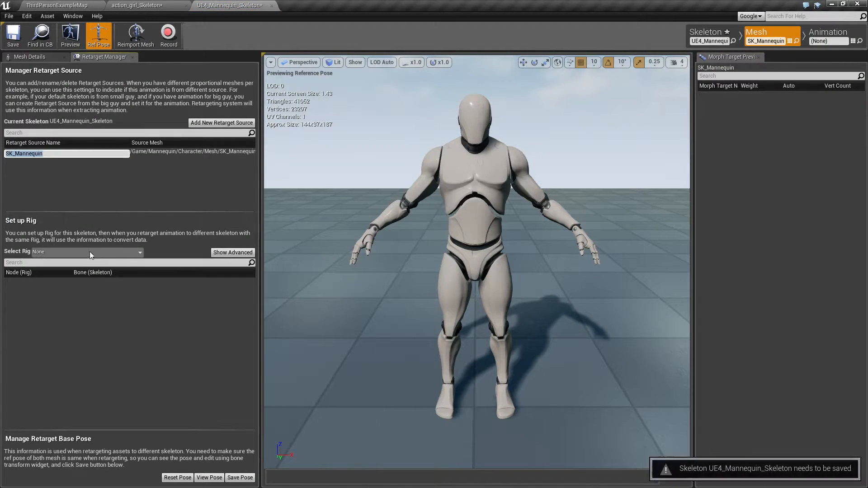
click(86, 251)
click(56, 271)
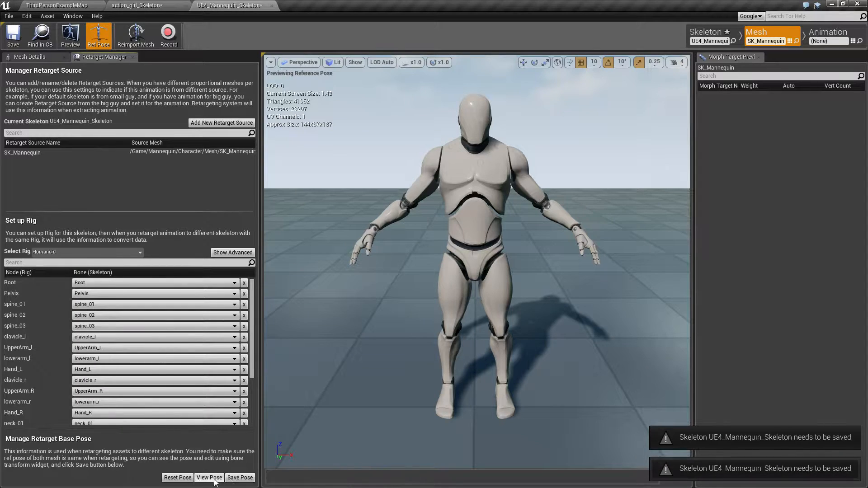
- Show the mannequin's retarget base pose for editing and bring up the bone hierarchy of UE4_Mannequin_Skeleton
click(209, 478)
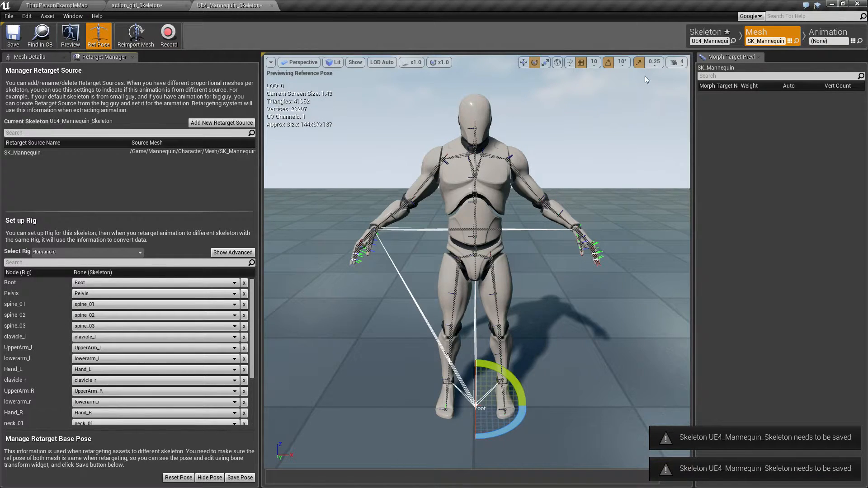
click(706, 33)
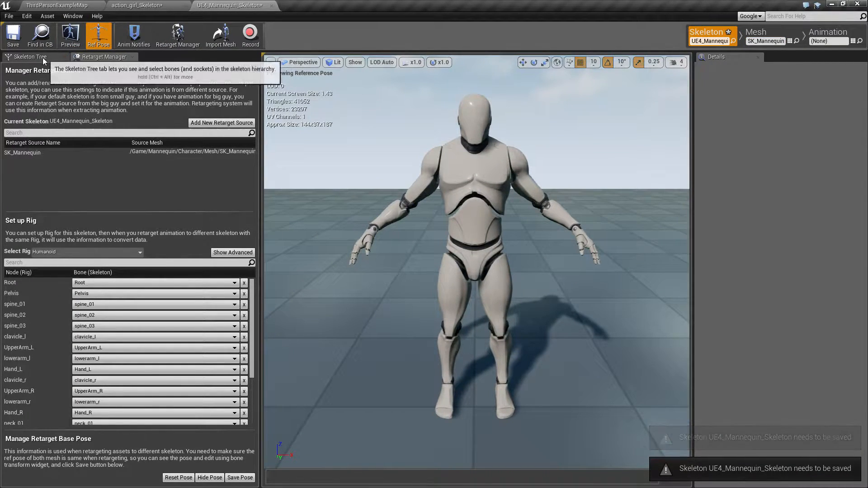
click(33, 56)
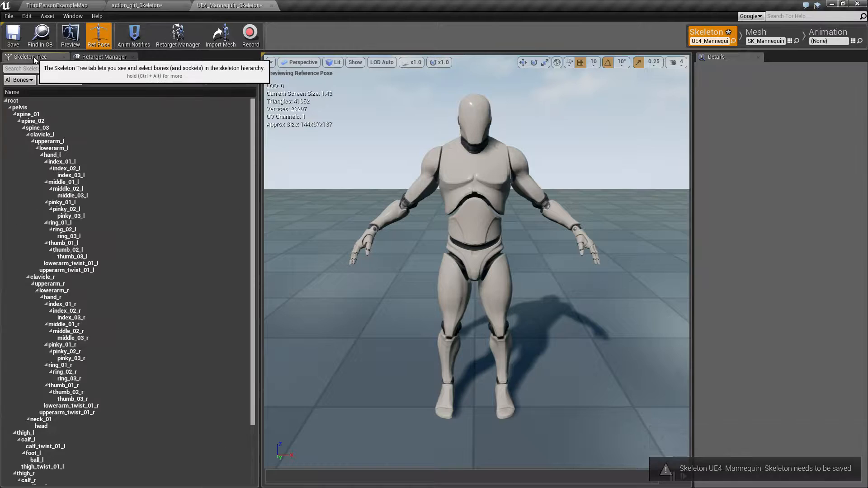
- Raise both arms toward a T-pose by rotating upperarm_l and upperarm_r about 50° upward
click(59, 136)
drag(452, 108, 542, 115)
click(50, 142)
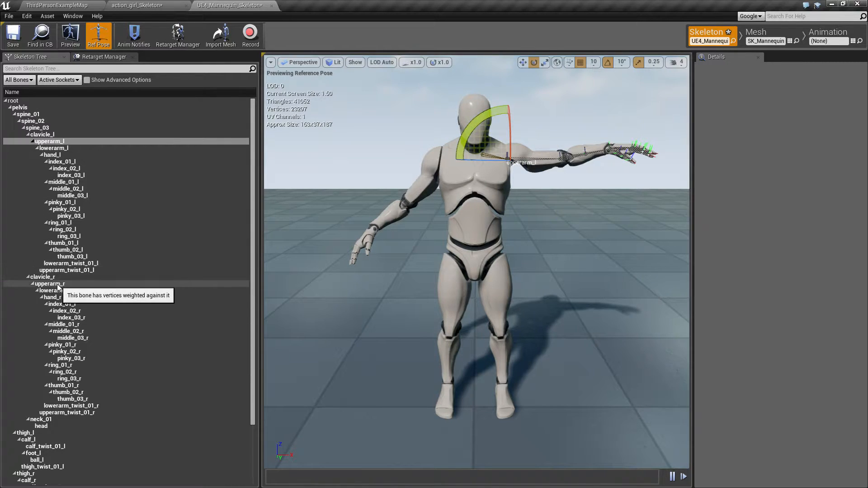
click(57, 284)
drag(460, 115, 493, 136)
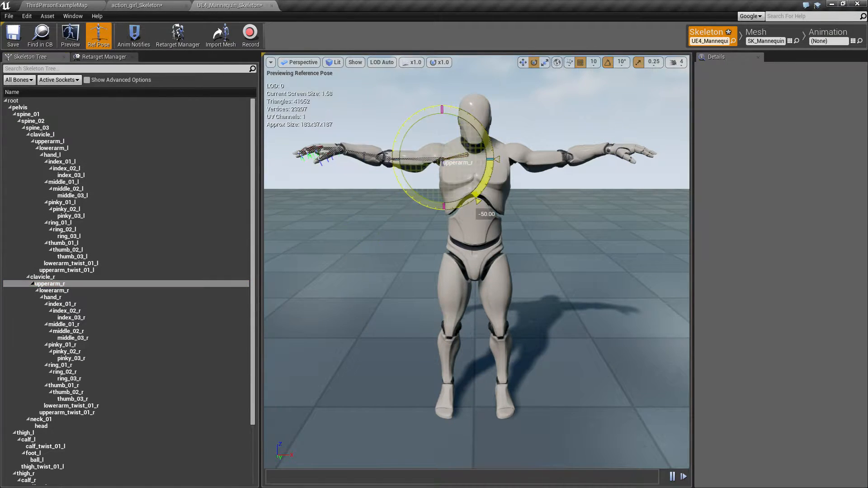
- Rotate lowerarm_l and lowerarm_r slightly downward so the forearms line up with the raised upper arms
click(576, 157)
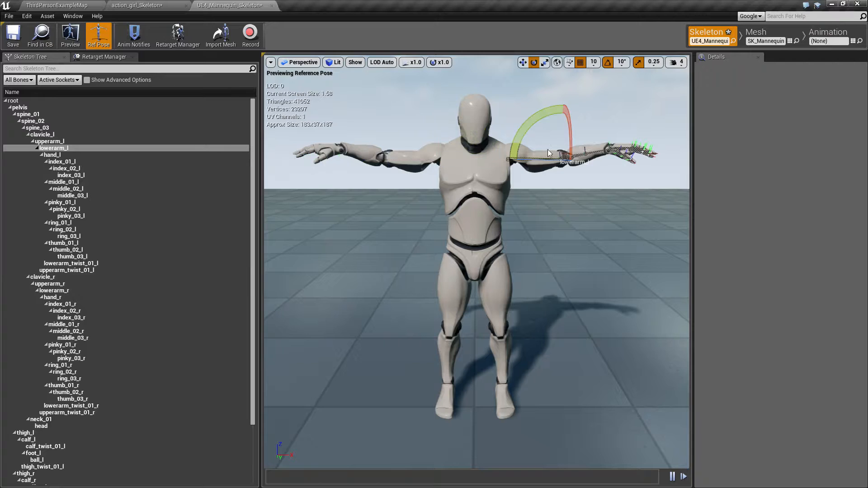
click(368, 156)
drag(427, 121, 430, 136)
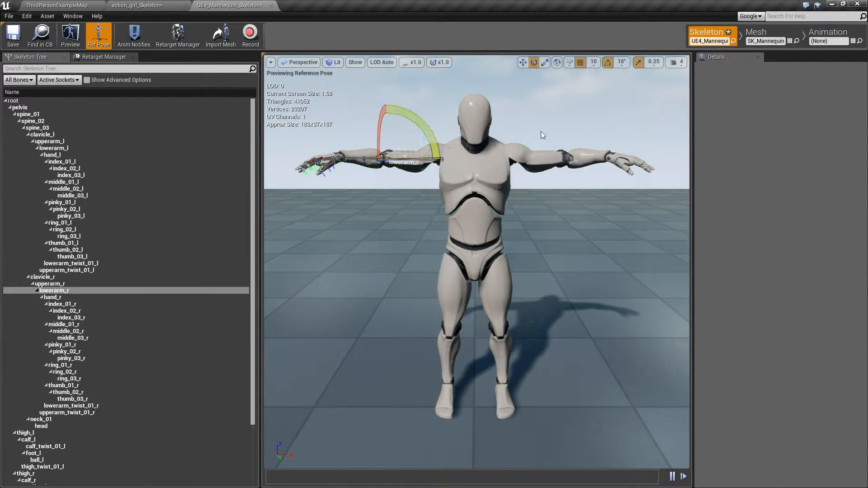
- Set the rotation snap to 5° and rotate thigh_l and thigh_r inward to bring the legs closer together
click(622, 63)
mouse_move(620, 64)
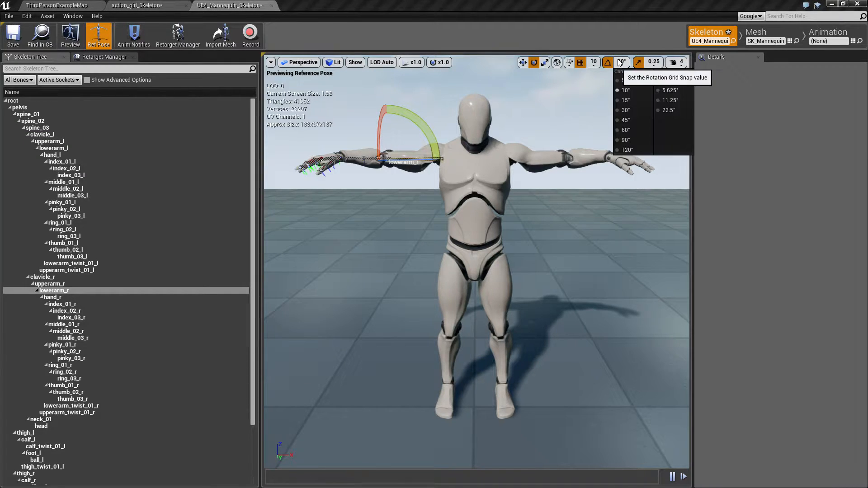
click(623, 83)
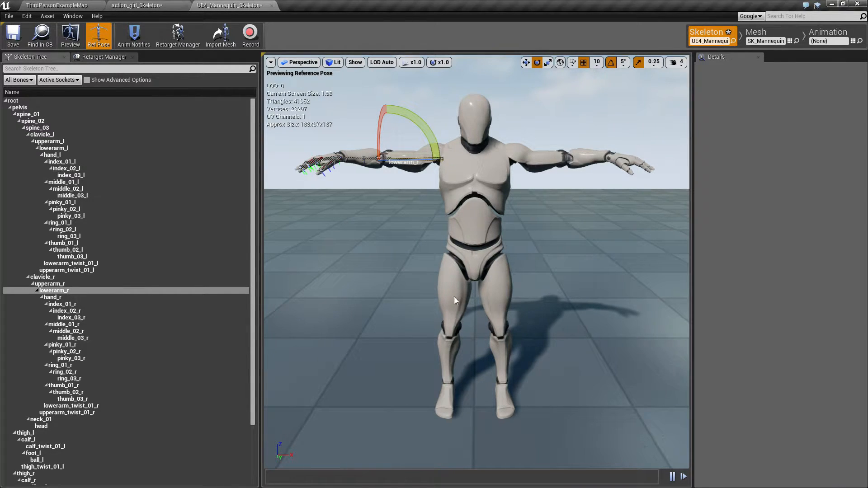
click(499, 270)
drag(490, 272, 487, 276)
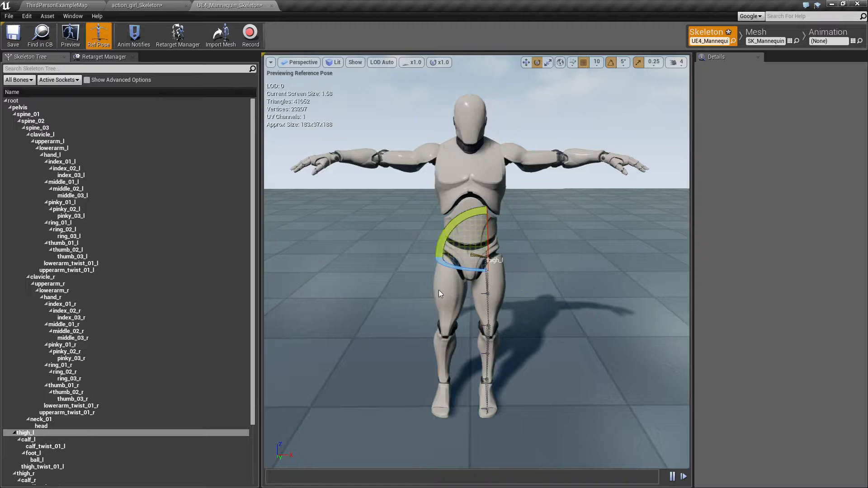
click(439, 288)
drag(491, 229, 487, 225)
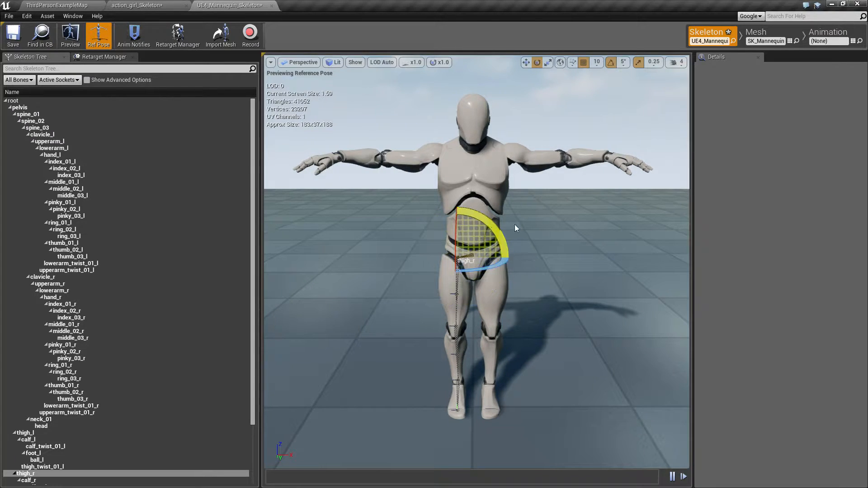
- Rotate hand_l and hand_r upward to level the hands with the forearms
click(618, 163)
drag(585, 118, 585, 118)
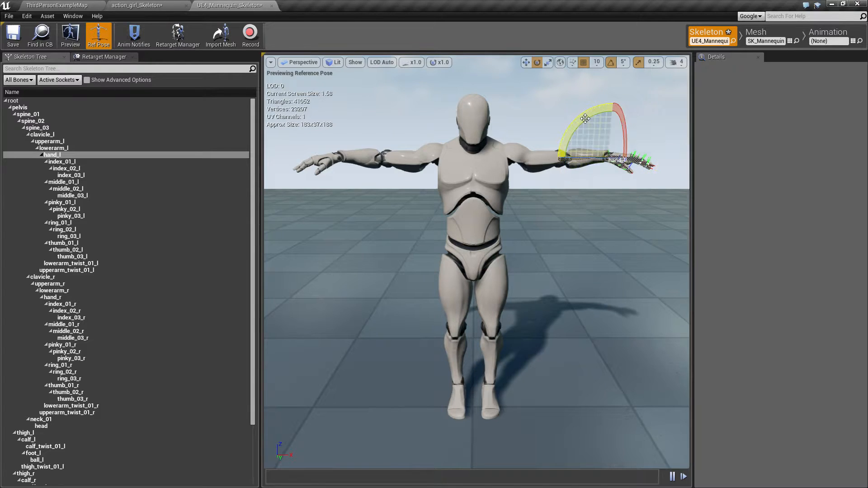
click(339, 160)
drag(360, 120, 371, 128)
right_drag(451, 159, 606, 355)
key(w)
key(w)
key(s)
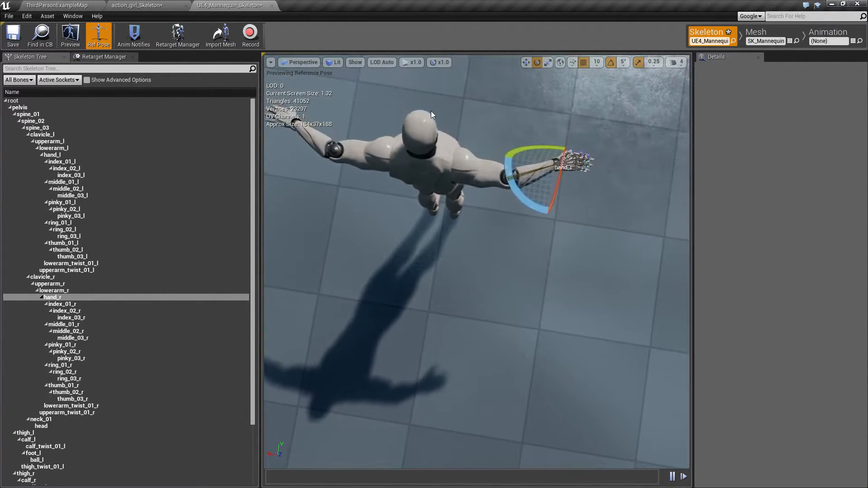
click(475, 181)
click(510, 177)
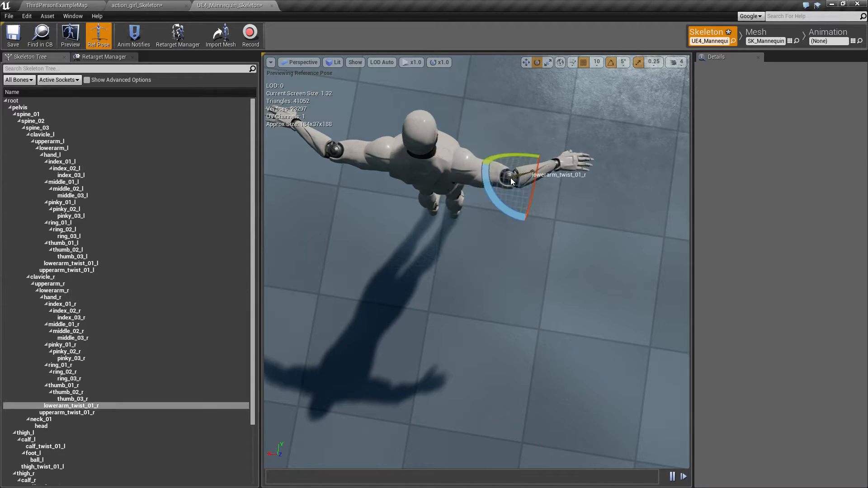
mouse_move(490, 181)
mouse_down()
mouse_move(488, 158)
mouse_move(505, 189)
mouse_up()
key(ctrl+z)
- Straighten the arms as seen from above by rotating lowerarm_r, lowerarm_l and hand_r horizontally
click(511, 182)
mouse_move(469, 213)
mouse_down()
mouse_move(460, 190)
mouse_move(469, 211)
mouse_up()
click(332, 151)
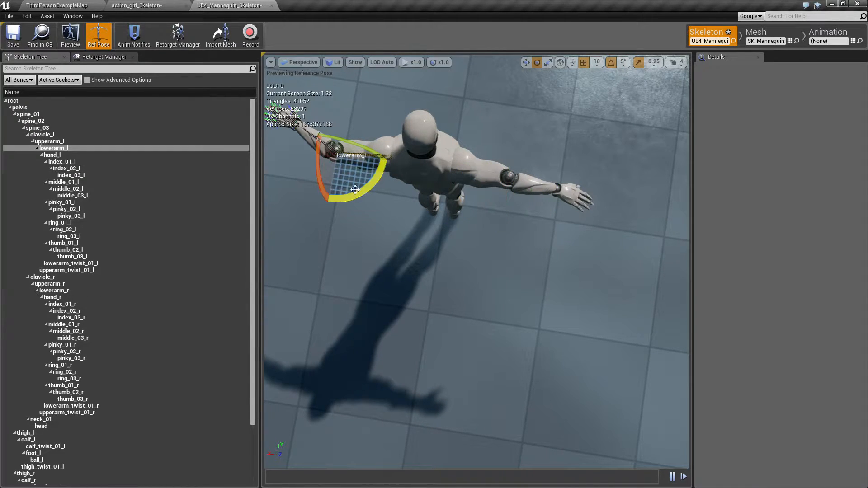
drag(356, 198, 359, 213)
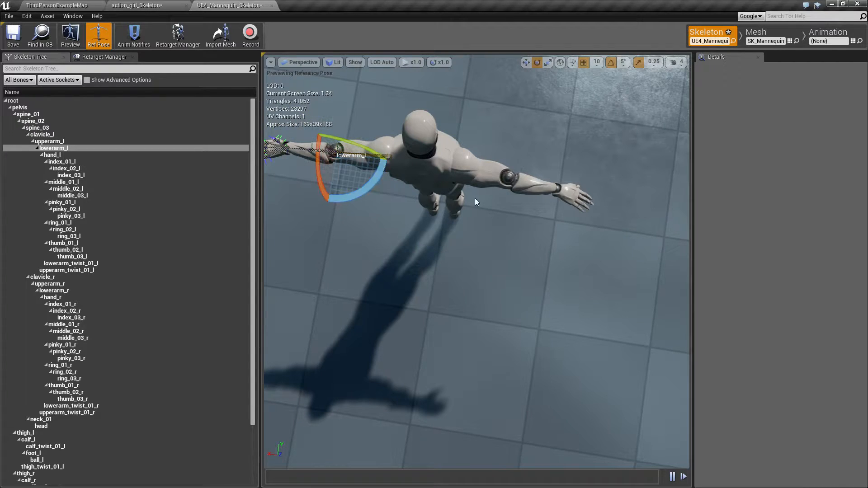
click(561, 195)
drag(513, 197, 513, 199)
click(277, 153)
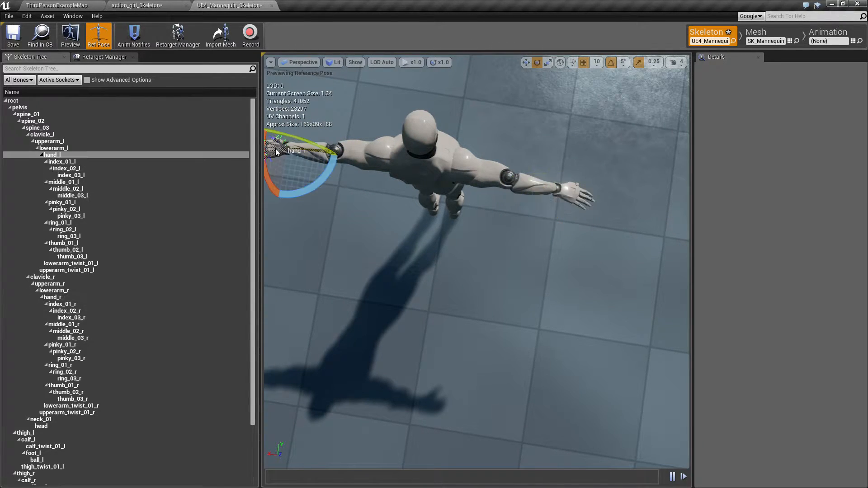
drag(323, 176, 644, 234)
key(ctrl+z)
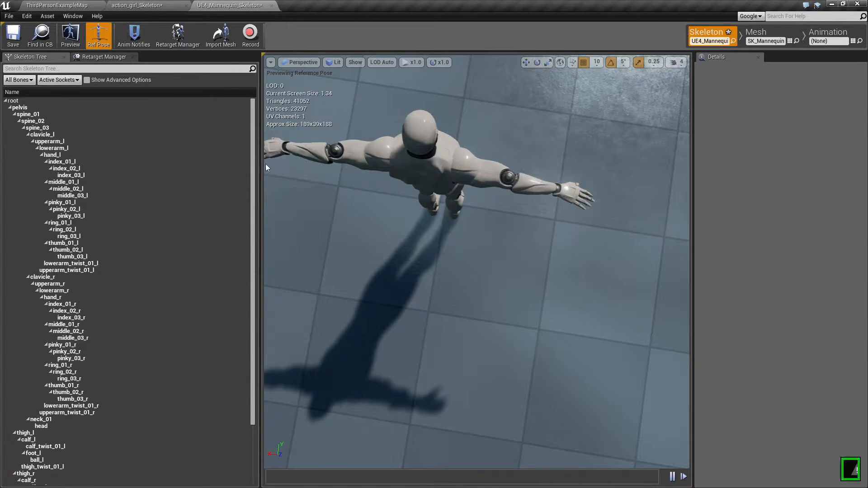
- Rotate hand_l horizontally to line it up with its forearm, and clear the bone selection
click(284, 148)
drag(323, 176, 325, 170)
click(370, 219)
- Save the mannequin skeleton's current pose as its retarget base pose
right_drag(441, 134, 250, 36)
click(109, 59)
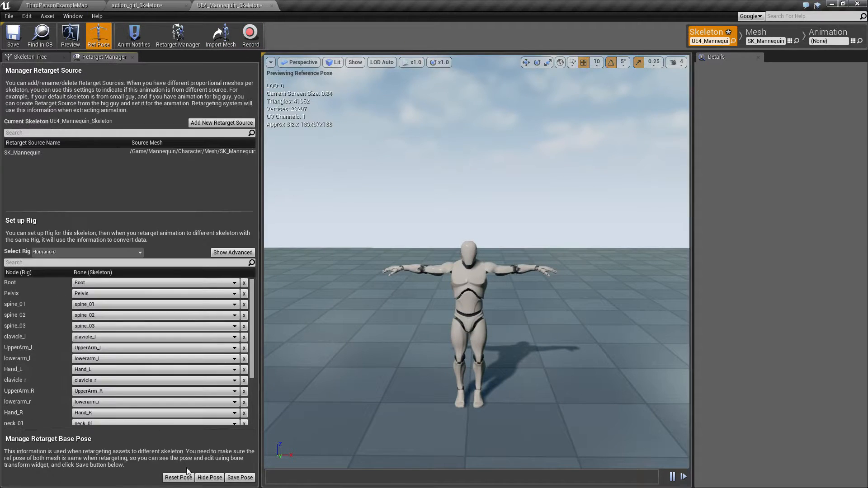
click(236, 476)
- Duplicate the getting_up animation in NewFolder and retarget the copy to UE4_Mannequin_Skeleton
click(53, 4)
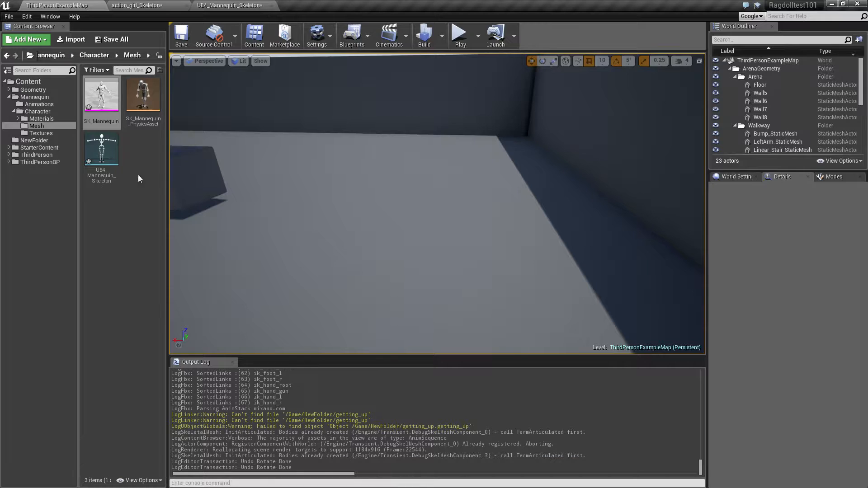
click(40, 141)
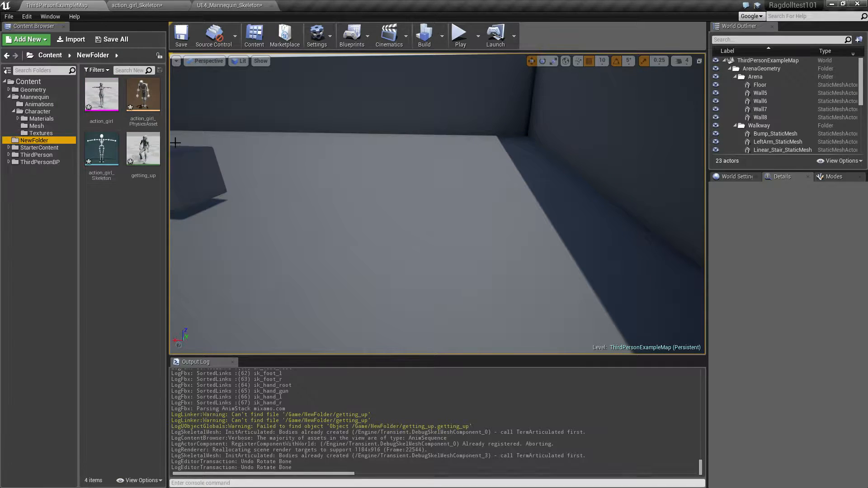
right_click(145, 153)
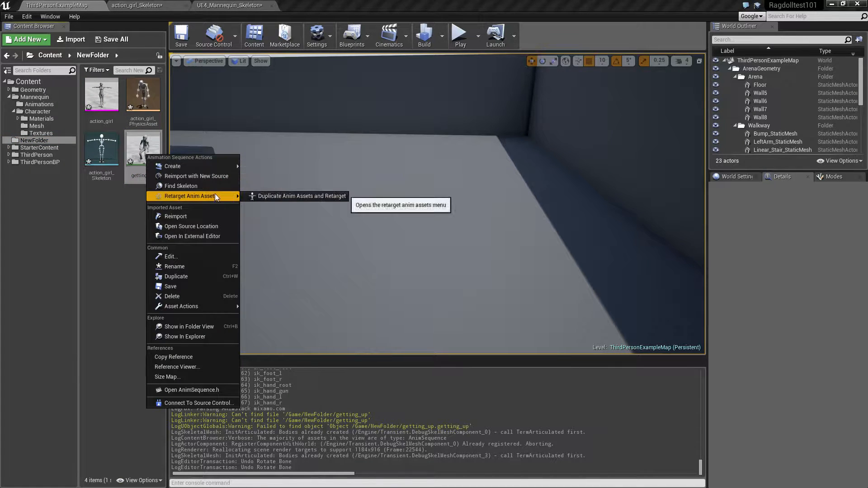
click(280, 196)
click(150, 248)
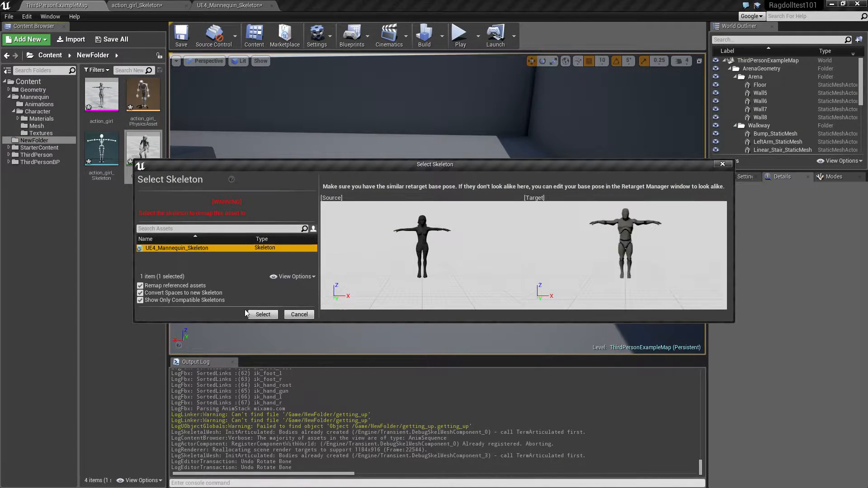
click(262, 315)
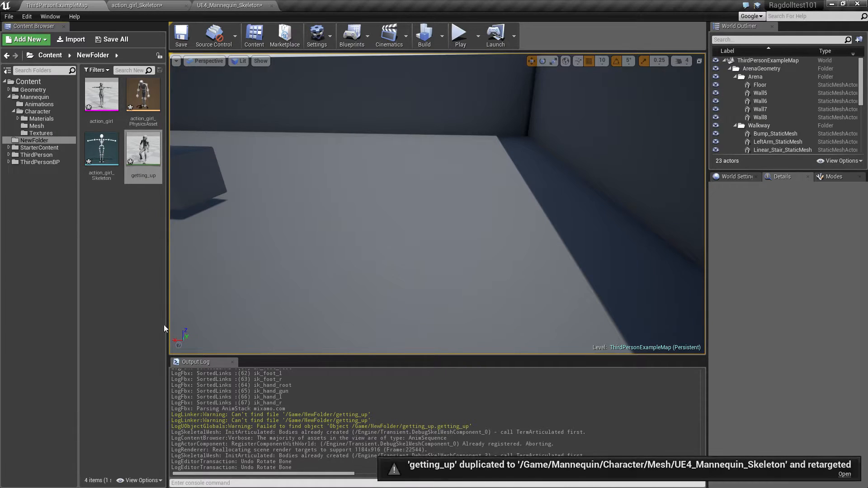
- Open getting_up_Copy from the mannequin's Mesh folder and examine how the root bone moves during playback
click(36, 126)
double_click(102, 96)
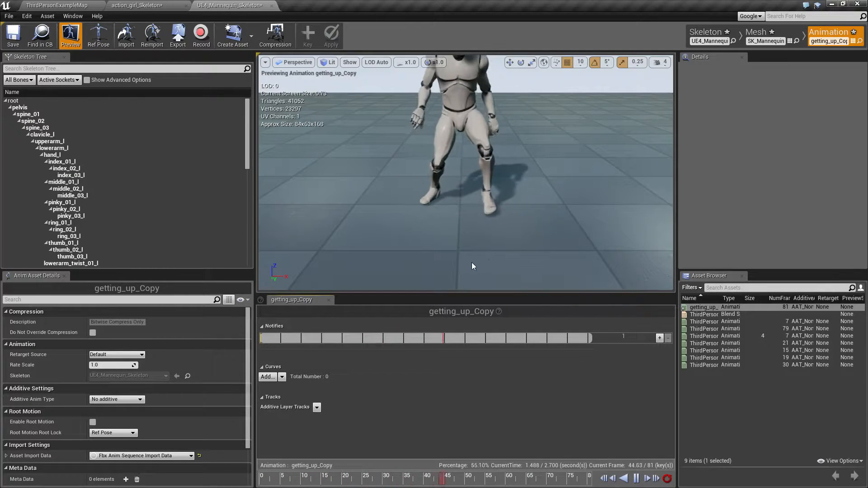
click(6, 101)
click(7, 102)
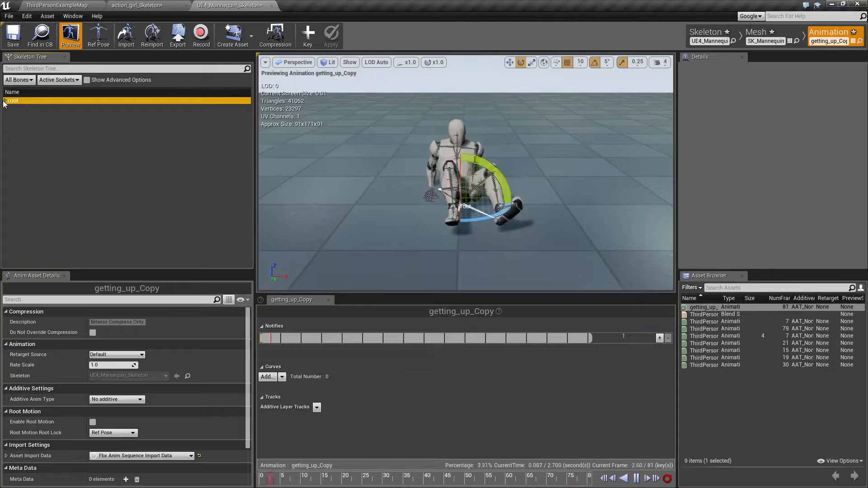
click(5, 101)
mouse_move(308, 157)
right_down()
mouse_move(434, 194)
mouse_move(343, 127)
mouse_move(308, 157)
right_up()
right_drag(466, 173, 511, 204)
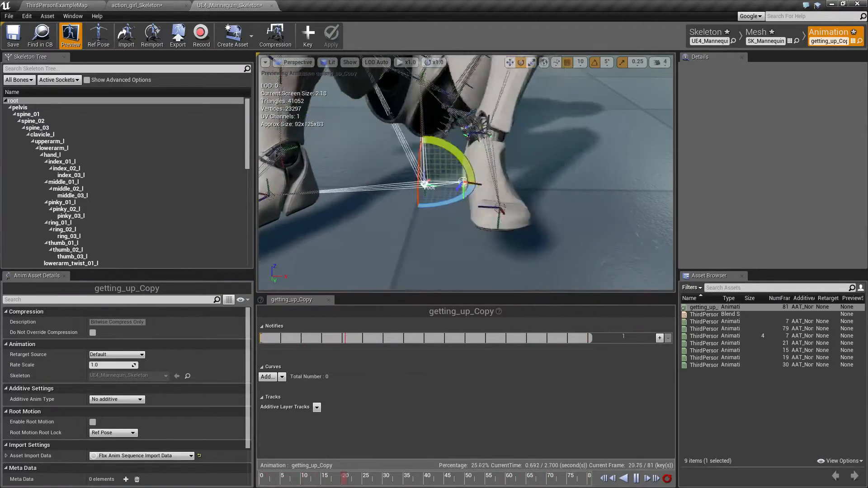
click(21, 102)
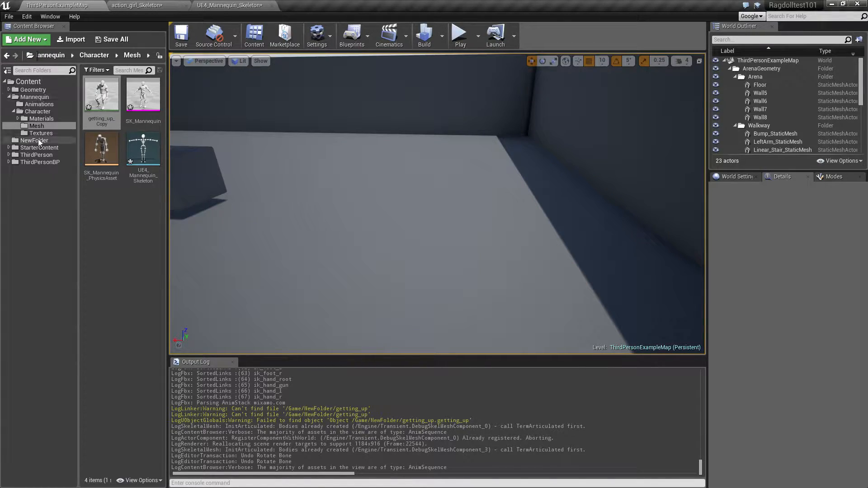
- Open the original getting_up animation in NewFolder and examine its root bone during playback for comparison
click(33, 140)
double_click(144, 148)
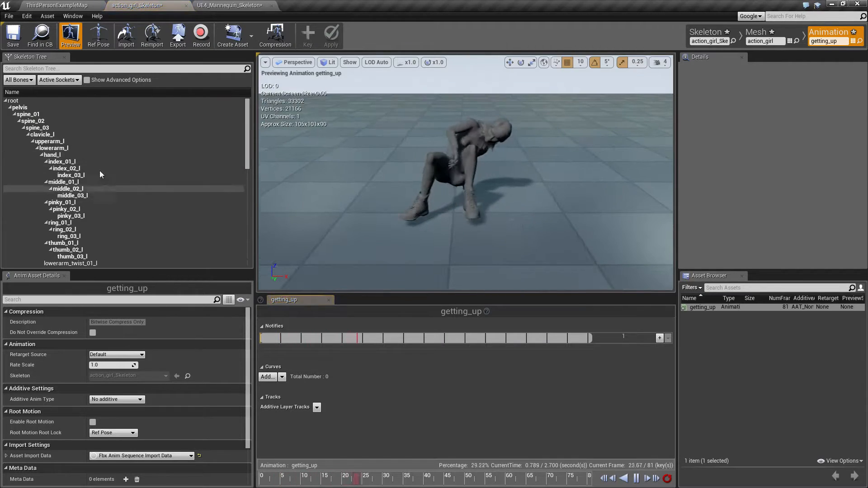
click(28, 100)
mouse_move(404, 178)
right_down()
mouse_move(404, 213)
mouse_move(405, 178)
right_up()
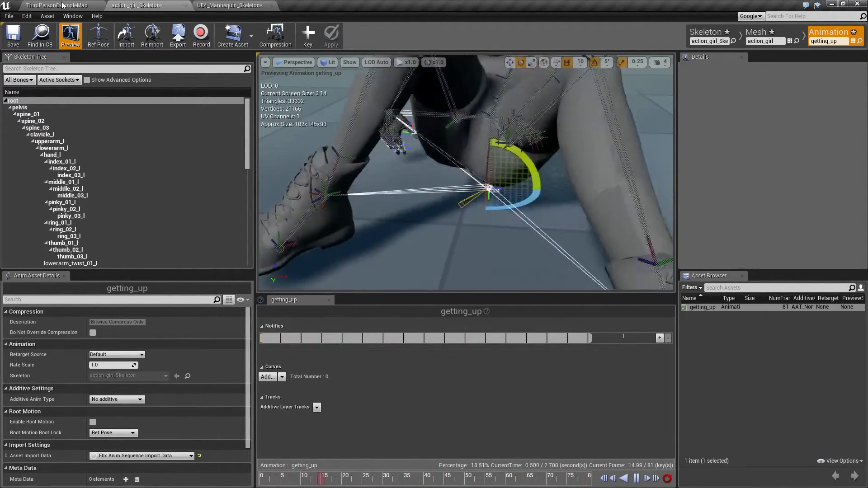
- Minimize the Unreal Editor, browser and file explorer windows, and switch to Autodesk Maya
click(62, 5)
click(835, 4)
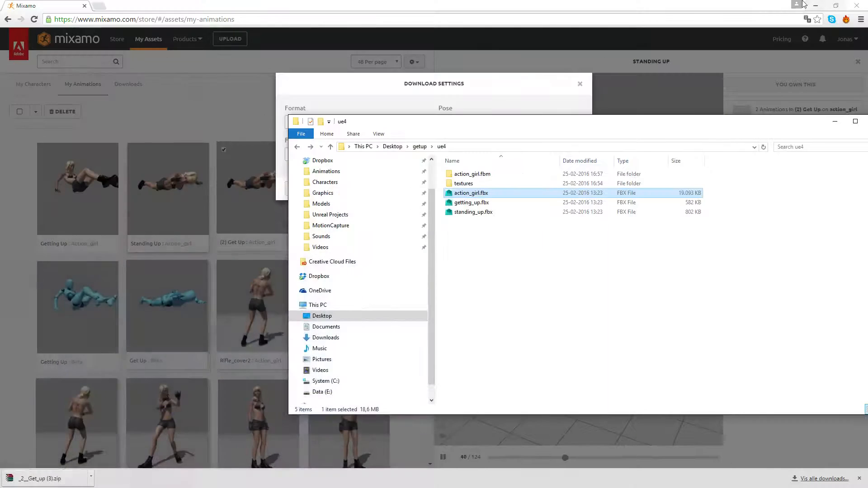
click(817, 7)
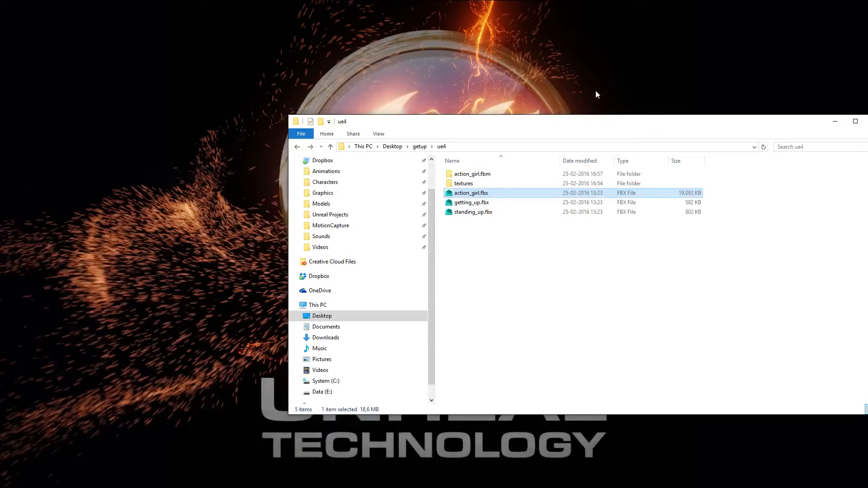
click(835, 121)
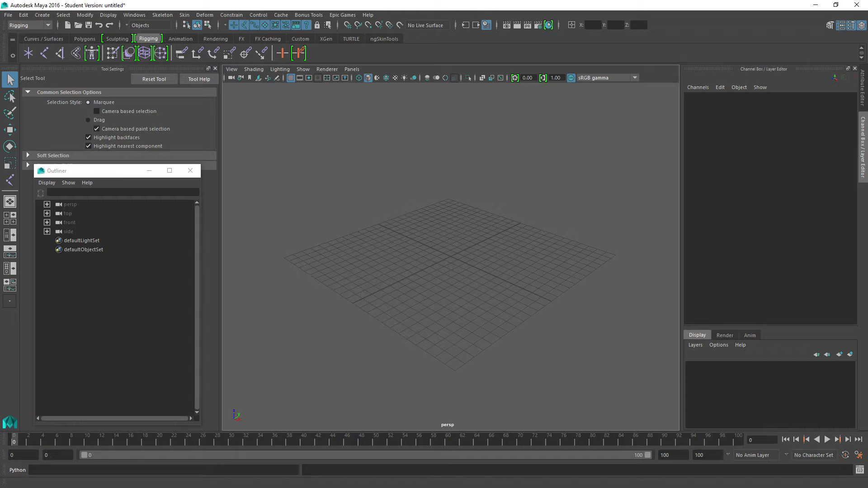
- Import getting_up.fbx from the Desktop's getup/ue4 folder and frame the whole skeleton in the view
click(9, 15)
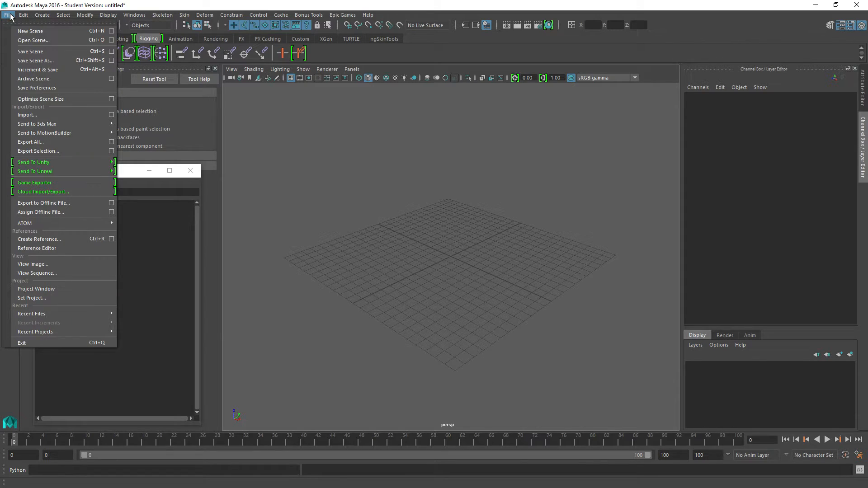
click(37, 116)
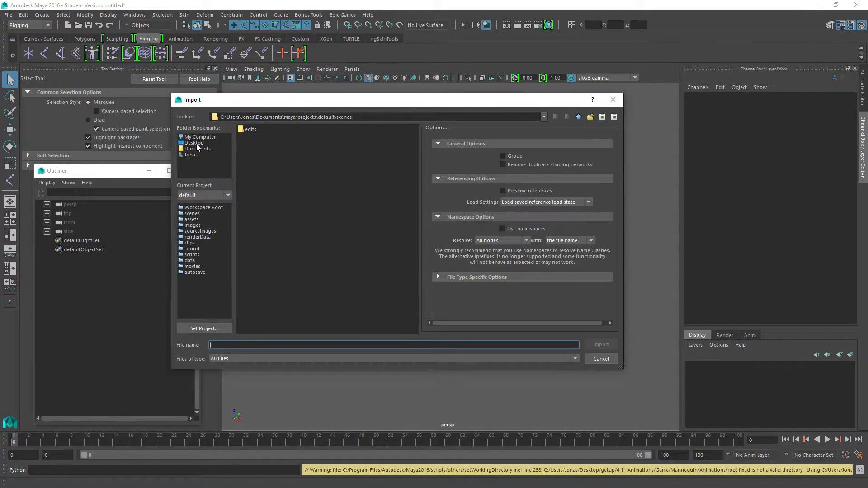
click(194, 142)
double_click(253, 136)
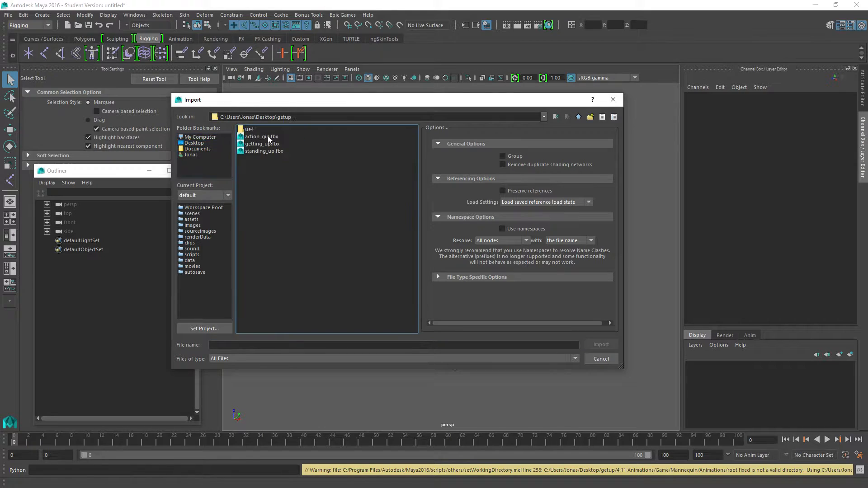
double_click(267, 136)
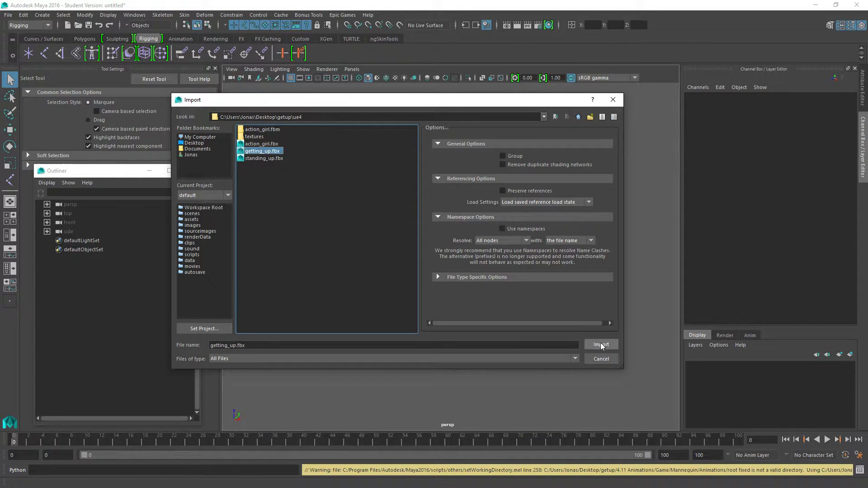
click(601, 345)
key(a)
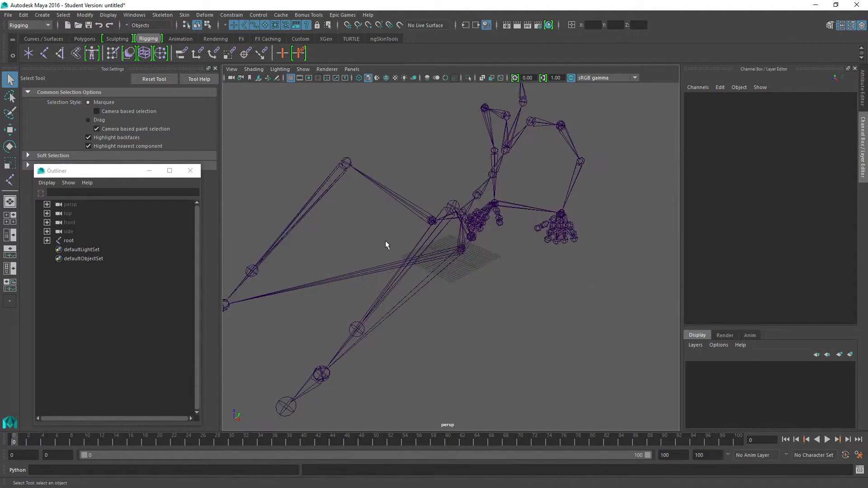
click(189, 170)
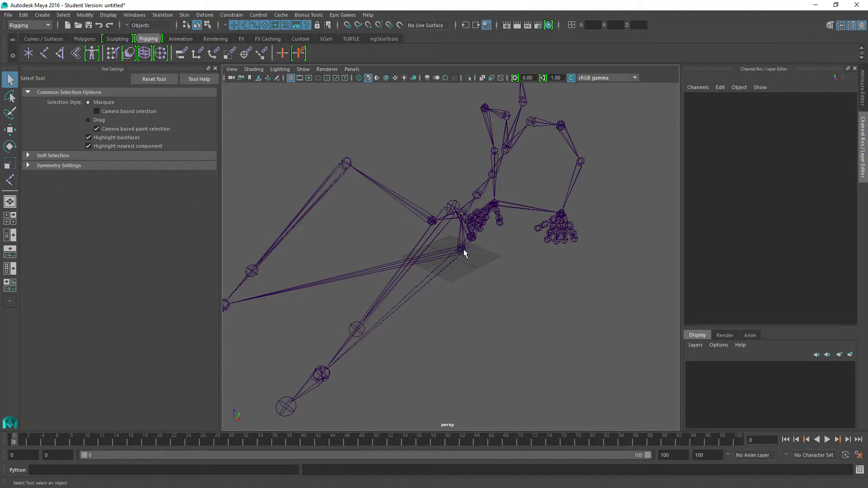
right_drag(336, 220, 331, 234)
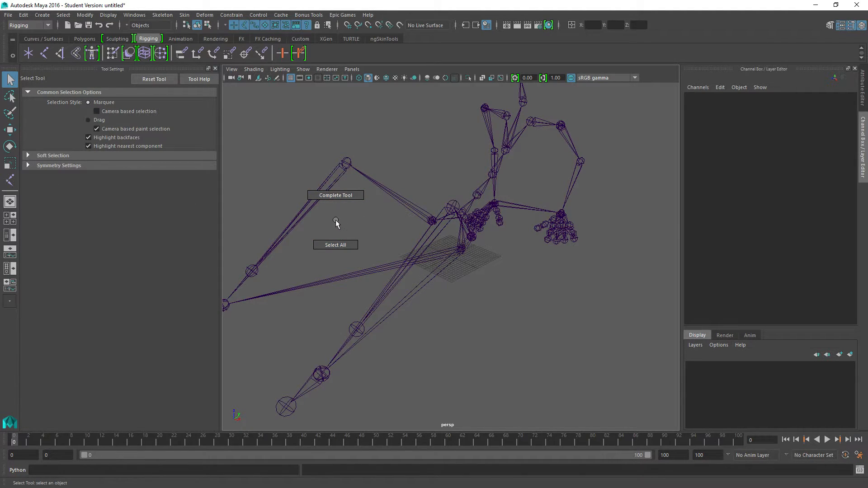
alt+drag(316, 251, 425, 256)
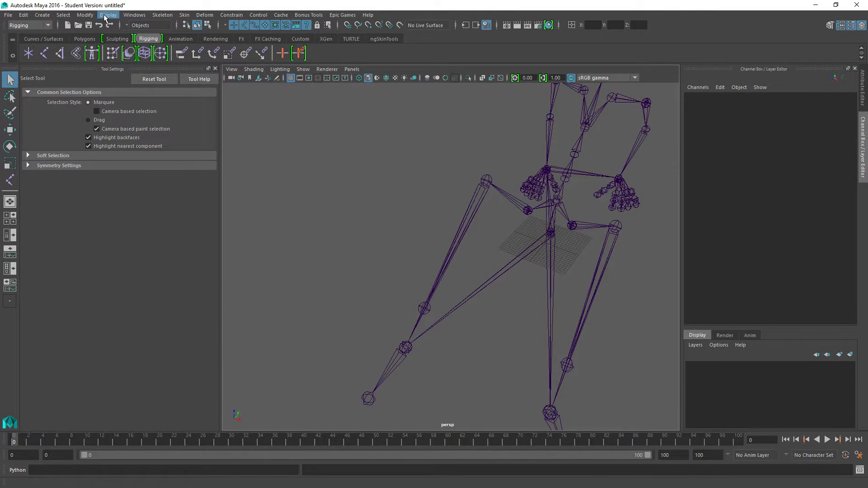
click(134, 15)
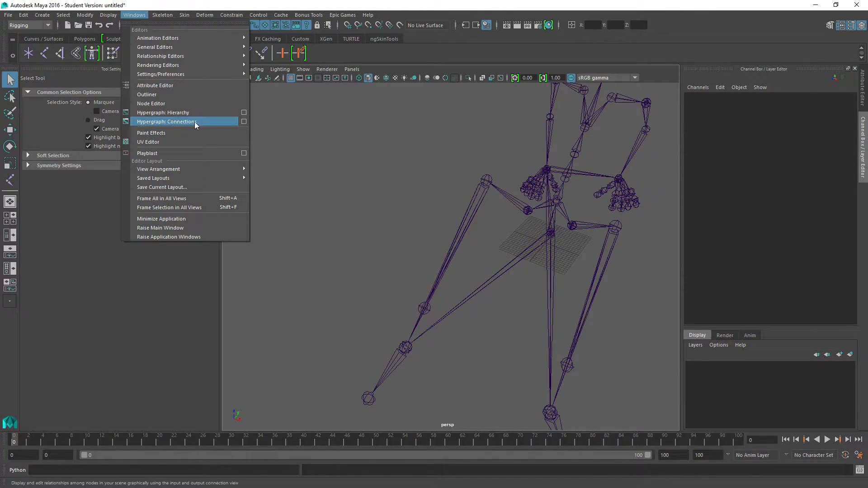
click(158, 96)
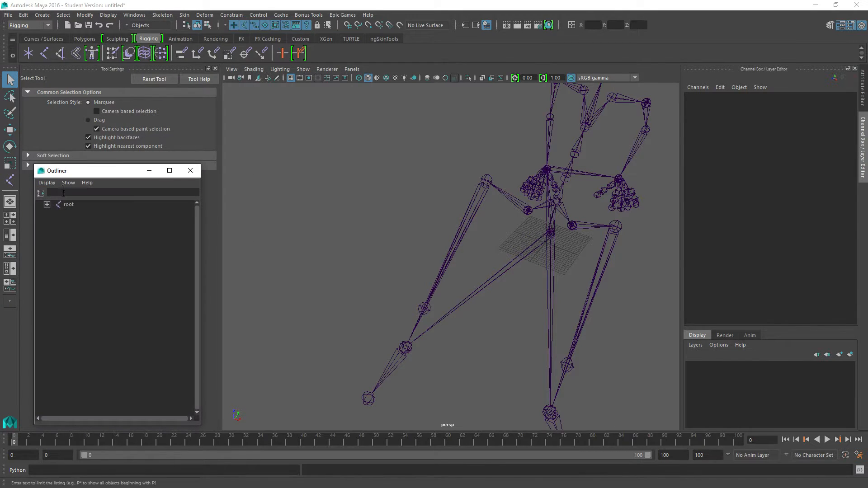
- Show the full scene list in the Outliner, select the root joint and play back its animation
click(42, 194)
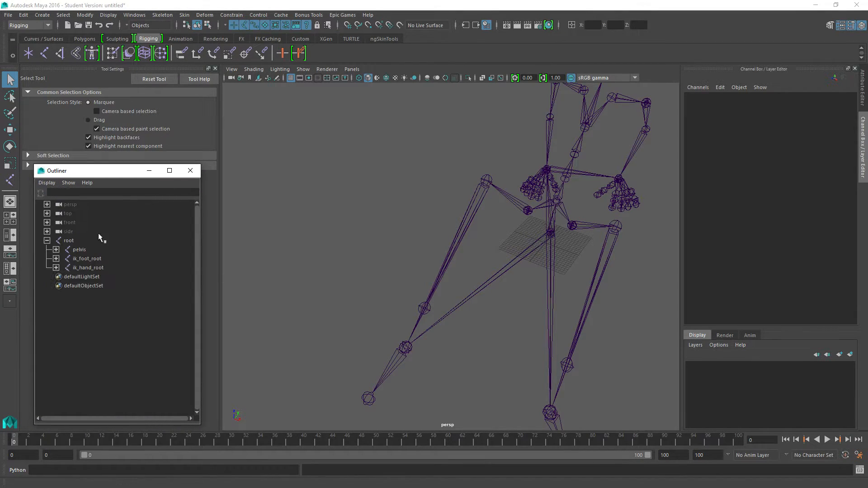
click(70, 240)
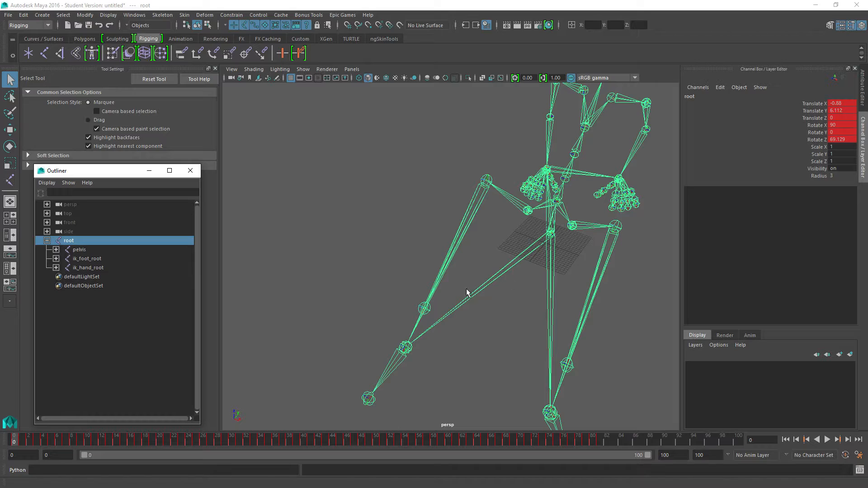
key(alt+v)
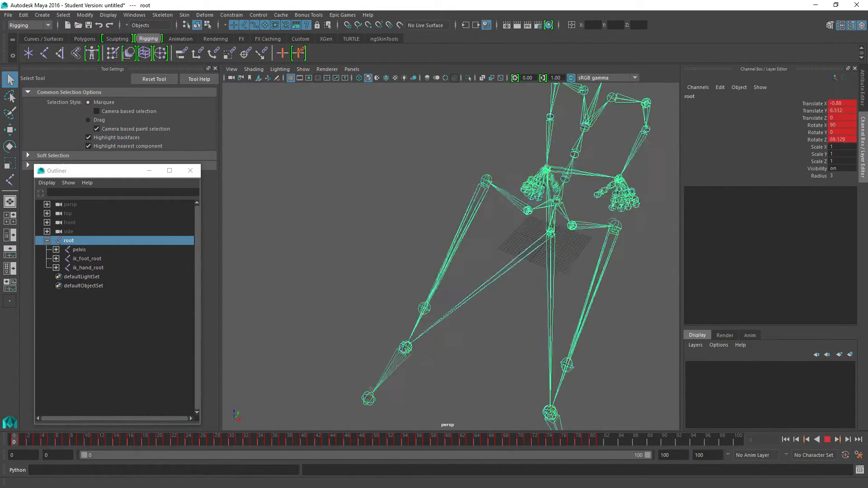
key(alt+v)
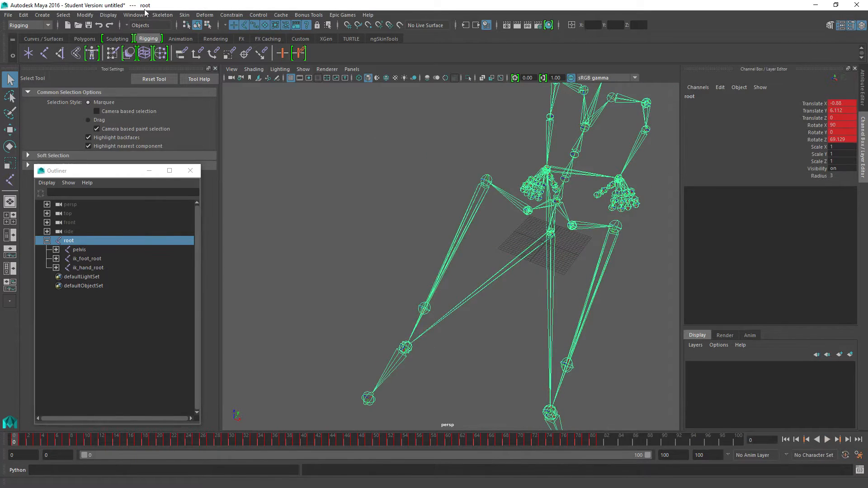
- Open the Graph Editor for the root joint and select all keys on its Translate X curve
click(134, 15)
mouse_move(190, 38)
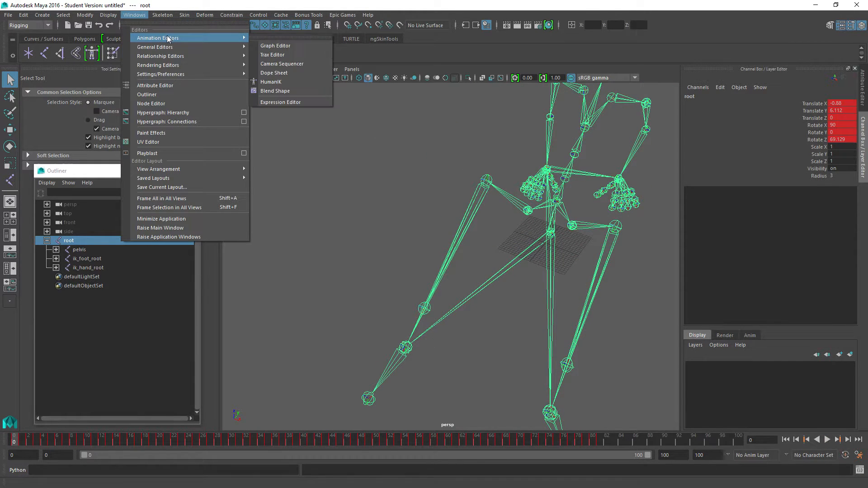
click(276, 46)
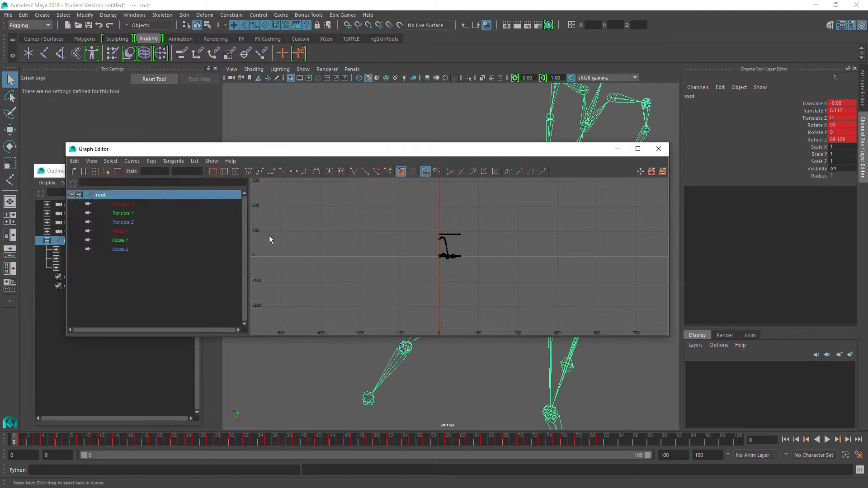
click(126, 206)
scroll(479, 272, up, 10)
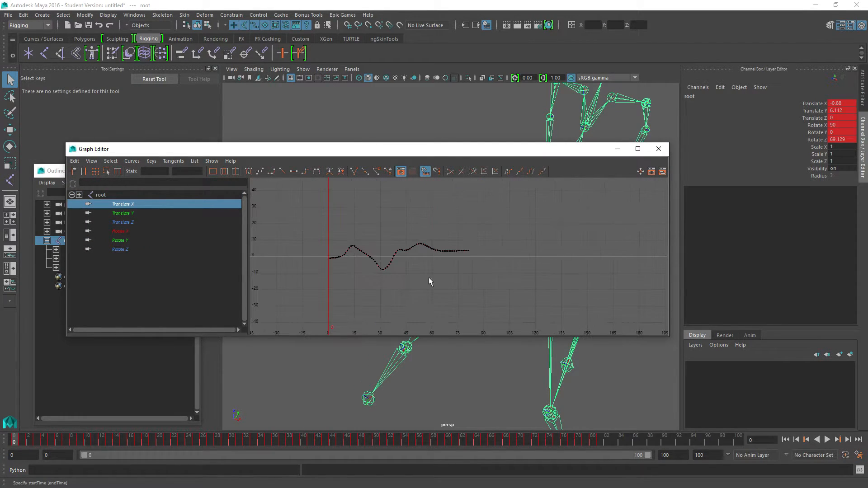
scroll(335, 242, down, 3)
drag(506, 304, 506, 305)
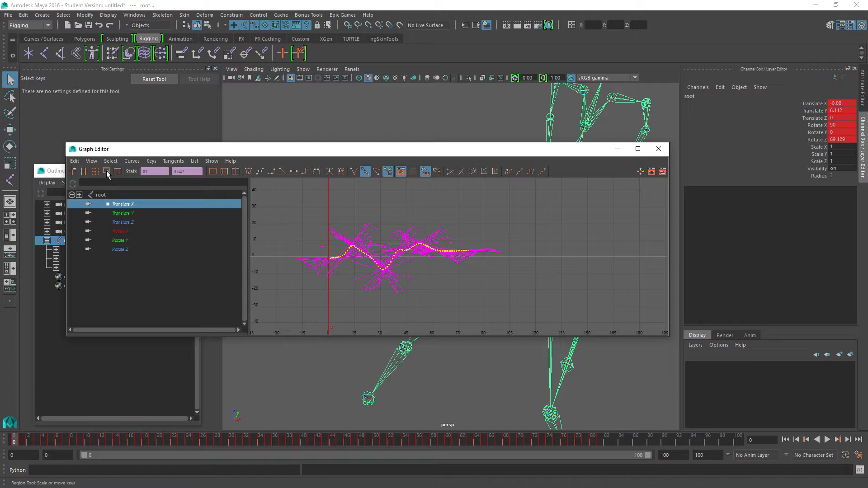
- Scale the selected Translate X keys vertically with the Region Tool to flatten the curve at about -8
click(106, 171)
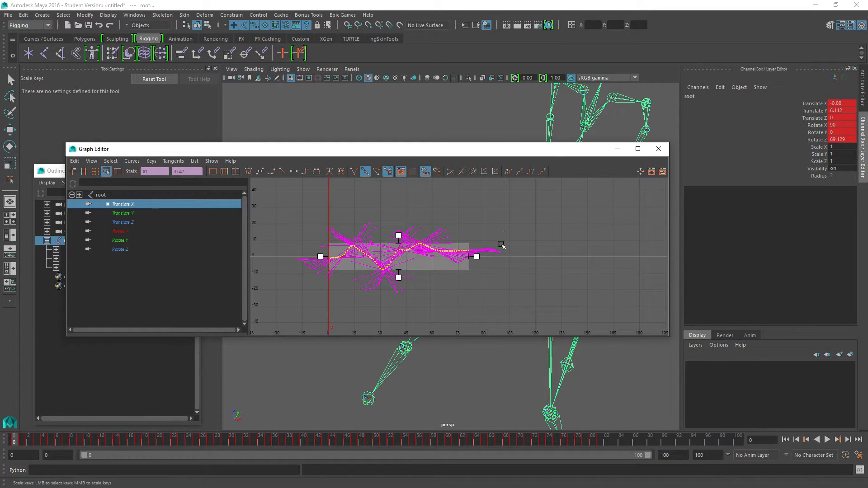
drag(398, 236, 399, 261)
scroll(398, 284, up, 5)
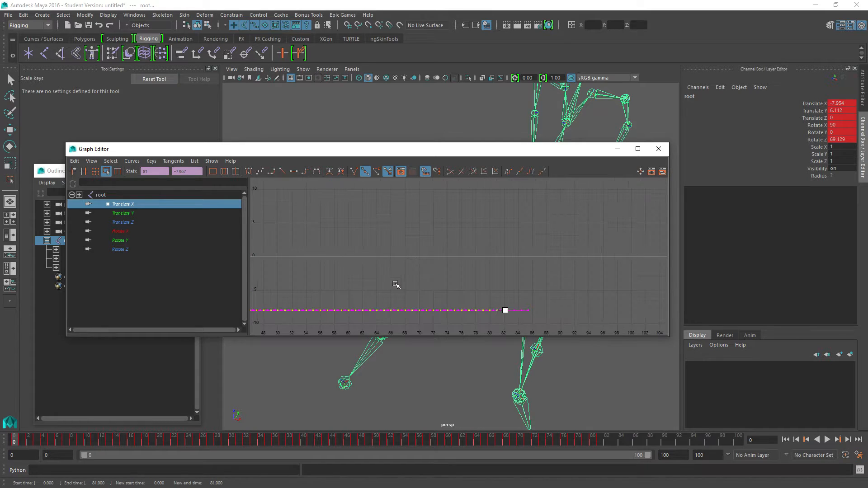
- Move the flattened Translate X keys of the root joint up to about 0
alt+middle_drag(288, 282, 508, 229)
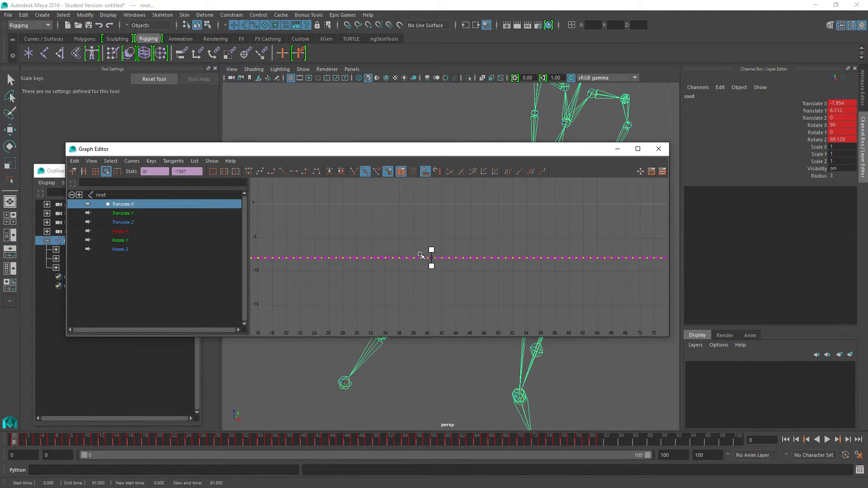
drag(391, 258, 392, 203)
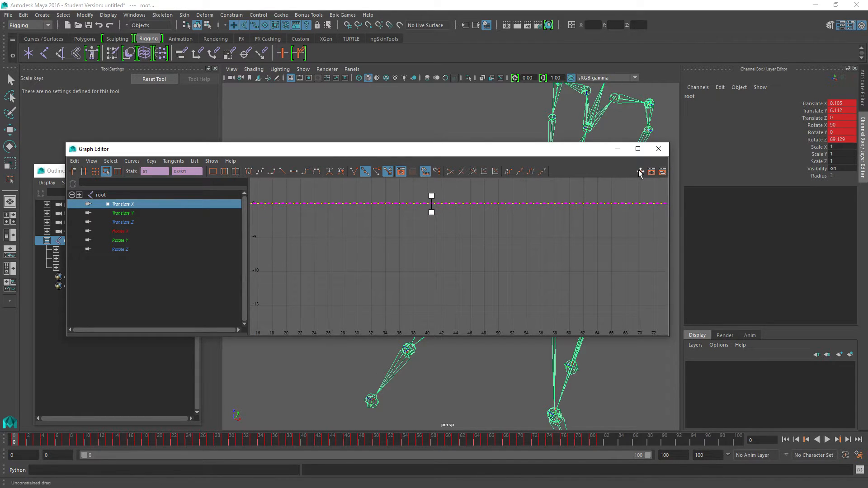
- Select all keys on the root's Translate Y curve and scale them vertically to flatten the curve at about -2
click(134, 212)
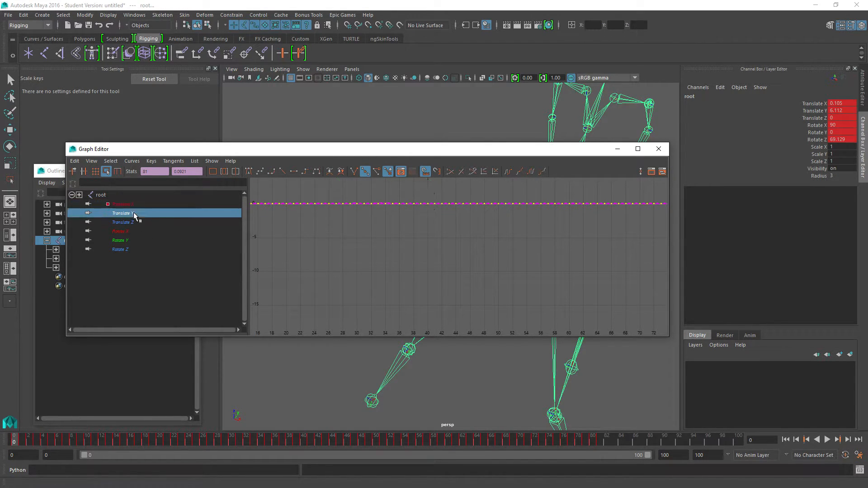
key(f)
scroll(433, 251, up, 3)
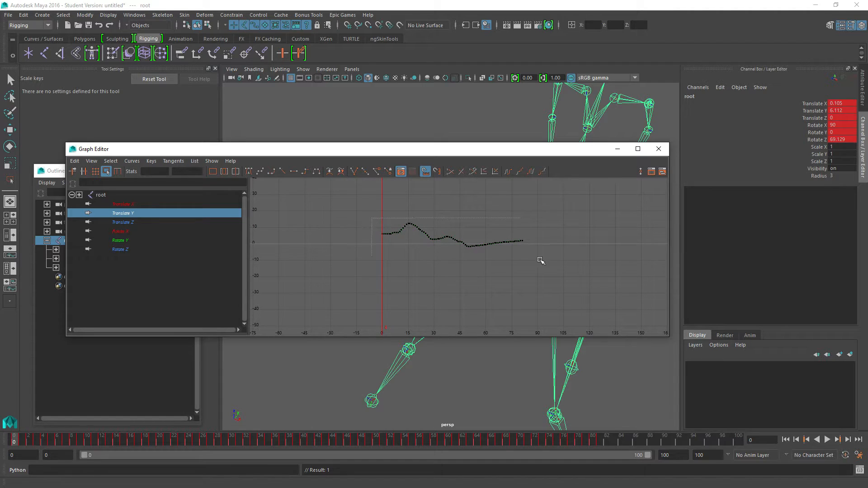
drag(526, 258, 527, 259)
middle_drag(453, 216, 452, 240)
- Move the flattened Translate Y keys of the root joint to about 0
scroll(438, 248, up, 3)
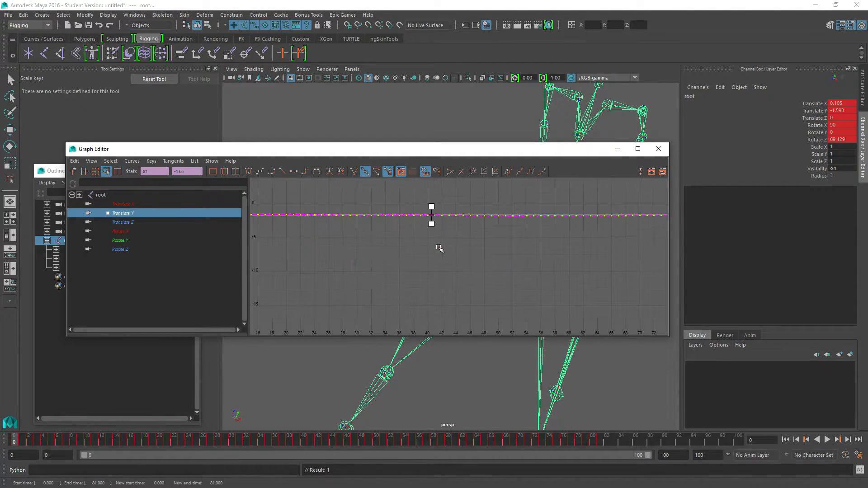
middle_drag(431, 216, 457, 316)
scroll(430, 206, up, 4)
middle_drag(449, 229, 430, 241)
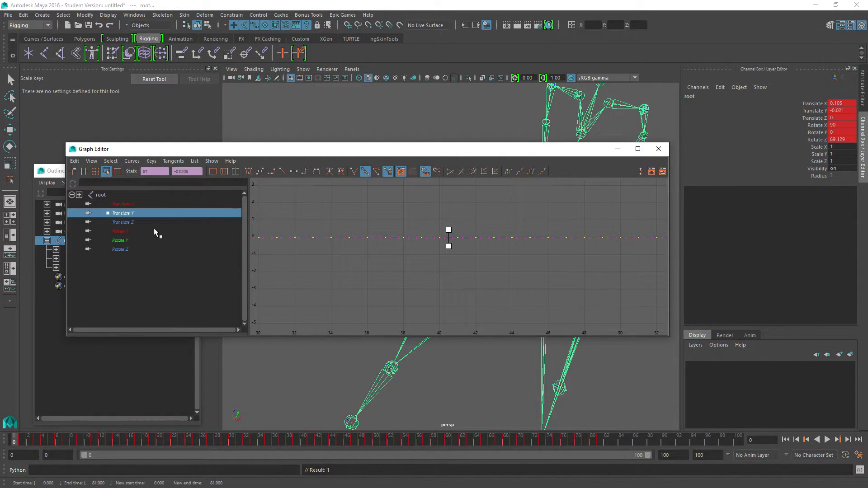
- Check the root's Translate Z curve for motion and close the Graph Editor
click(130, 222)
key(f)
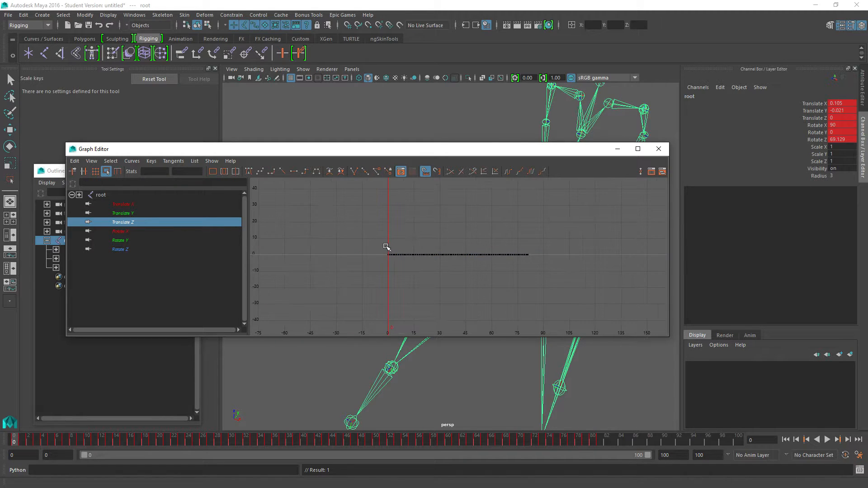
scroll(388, 248, up, 3)
scroll(386, 249, down, 4)
click(659, 149)
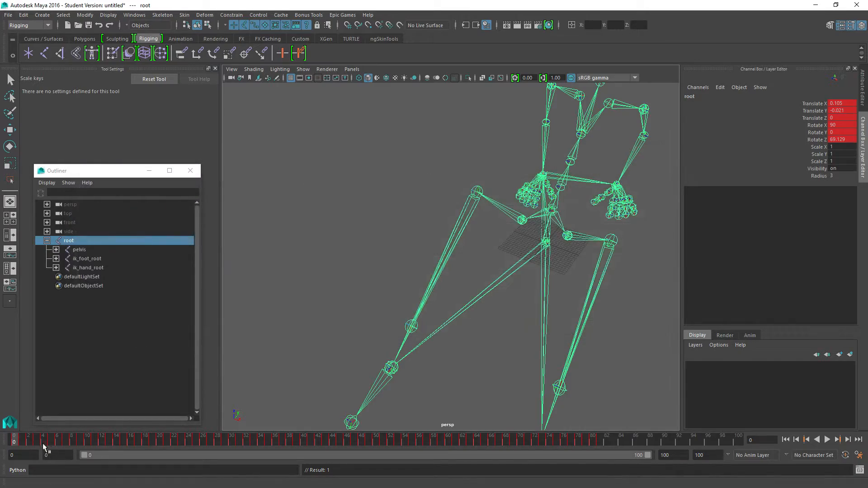
- Play back the edited animation to check the root joint's motion, and stop it
key(alt+v)
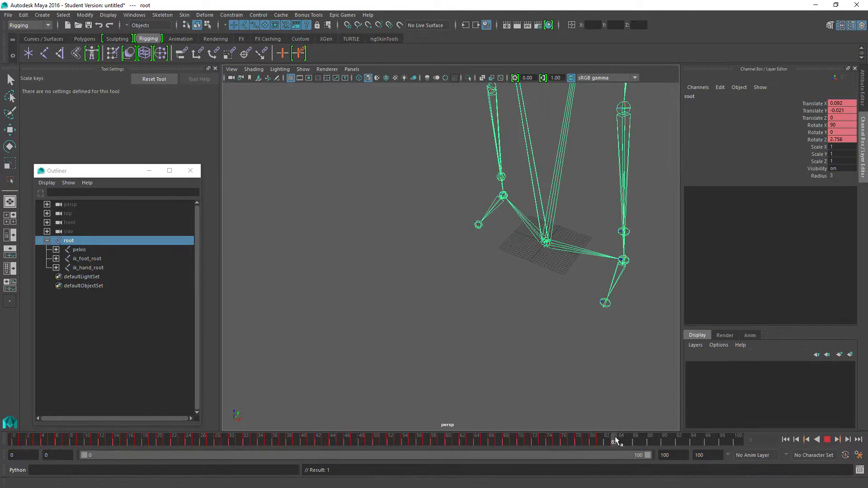
key(Escape)
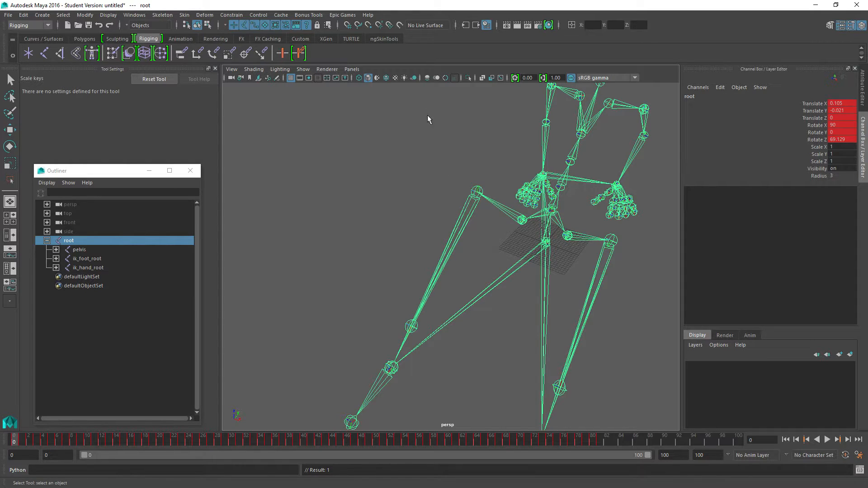
- Switch to the Unreal Editor and force-delete all the action_girl assets and the getting_up animation in NewFolder
click(817, 5)
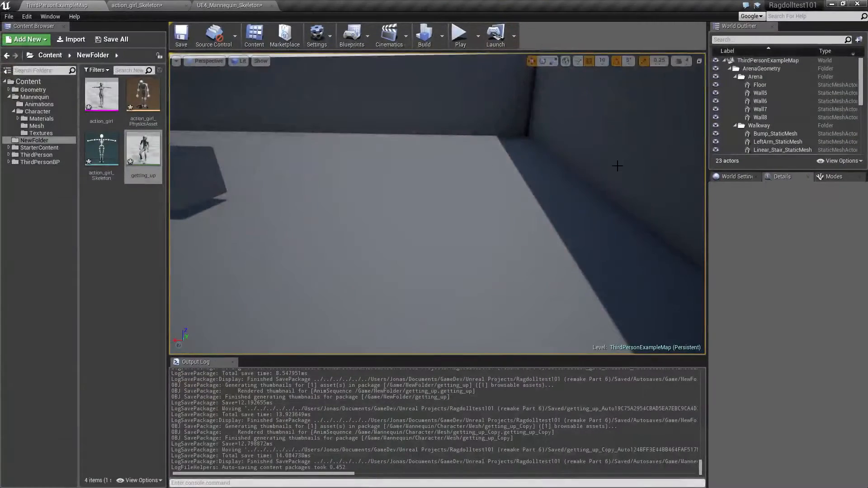
click(110, 215)
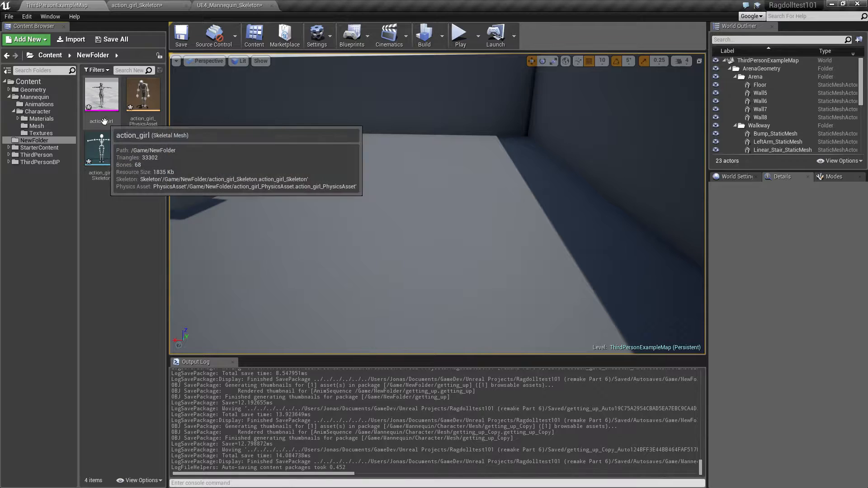
click(90, 105)
key(ctrl+a)
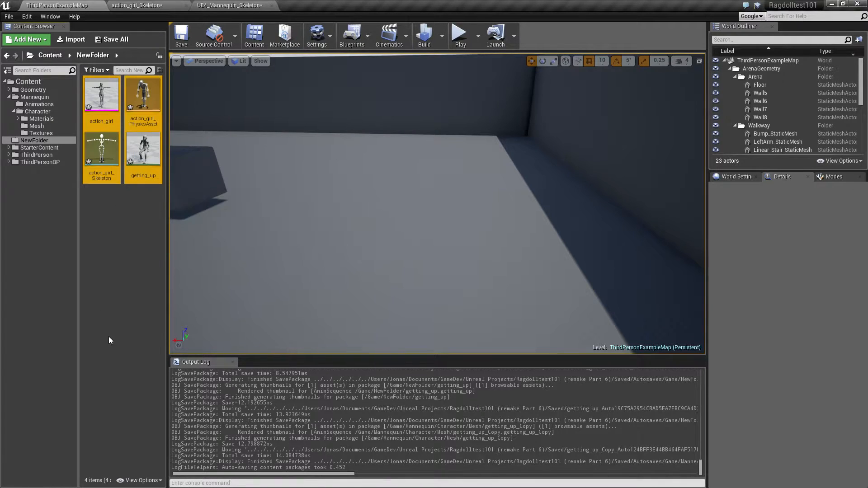
key(Delete)
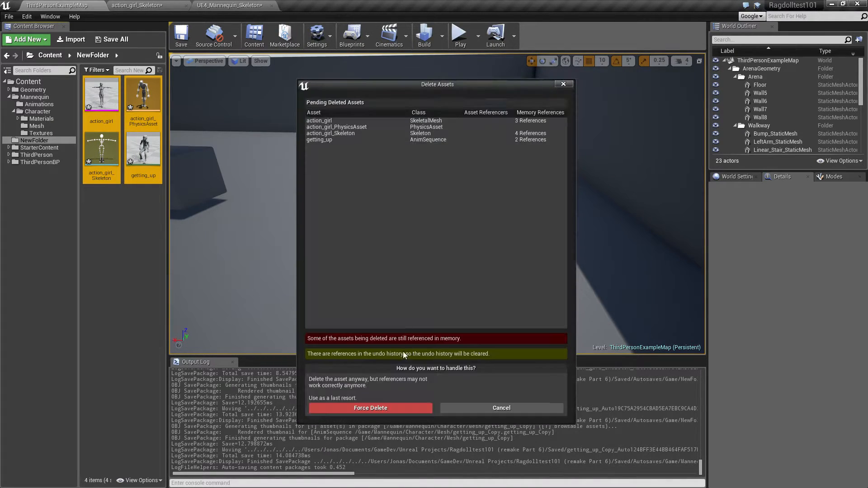
click(382, 412)
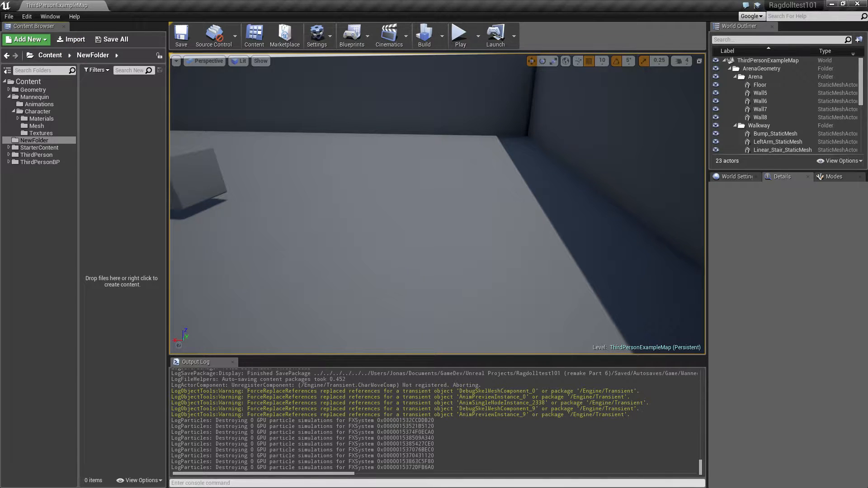
- Switch back to Maya and start a new empty scene
key(alt+Tab)
click(10, 15)
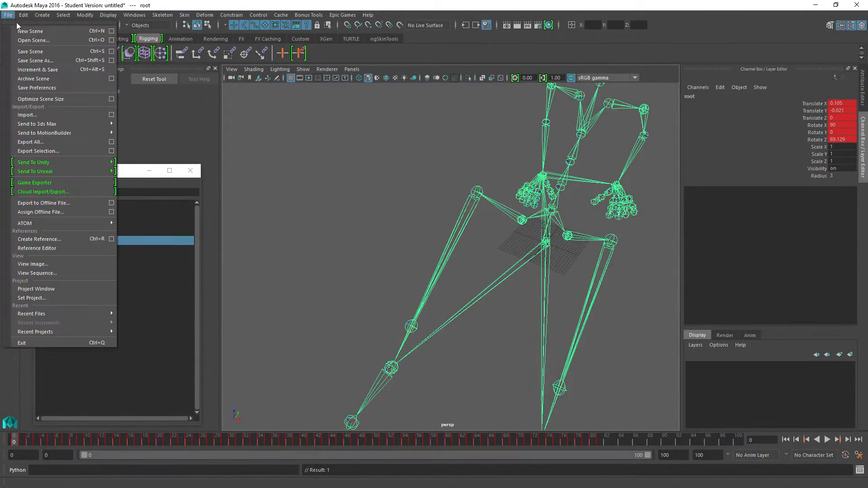
click(30, 31)
click(441, 249)
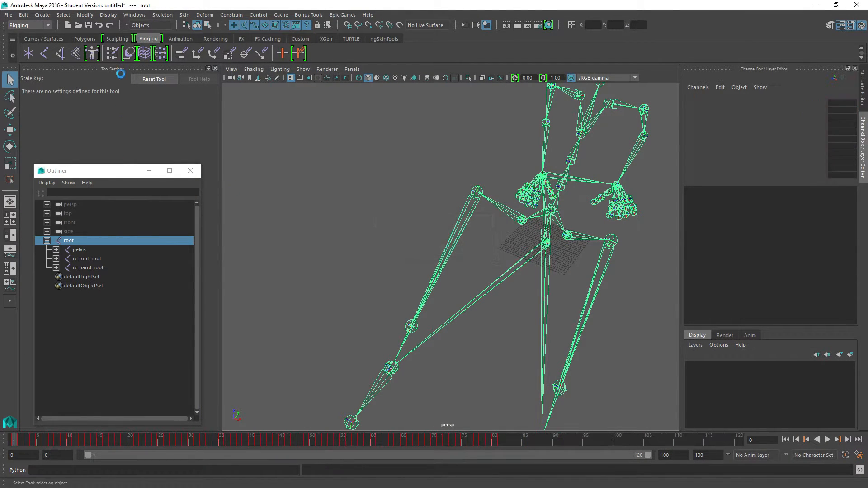
- Import action_girl.fbx from the Desktop's getup folder and bring the character into view
click(8, 14)
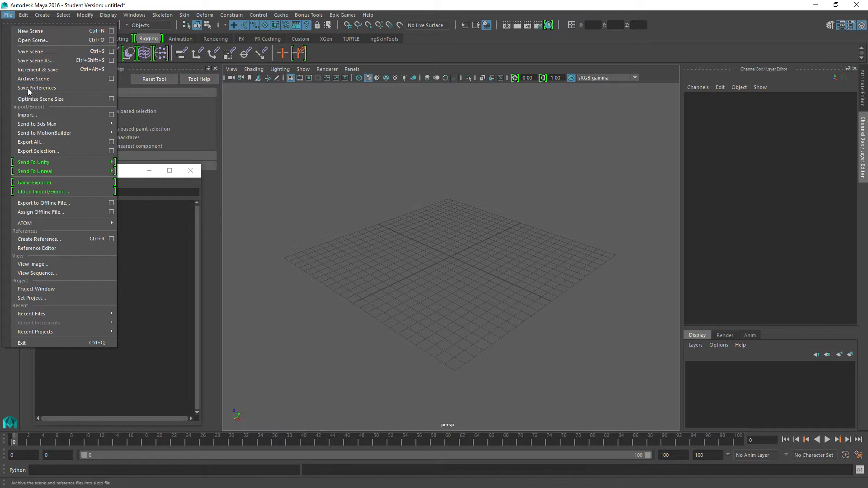
click(33, 115)
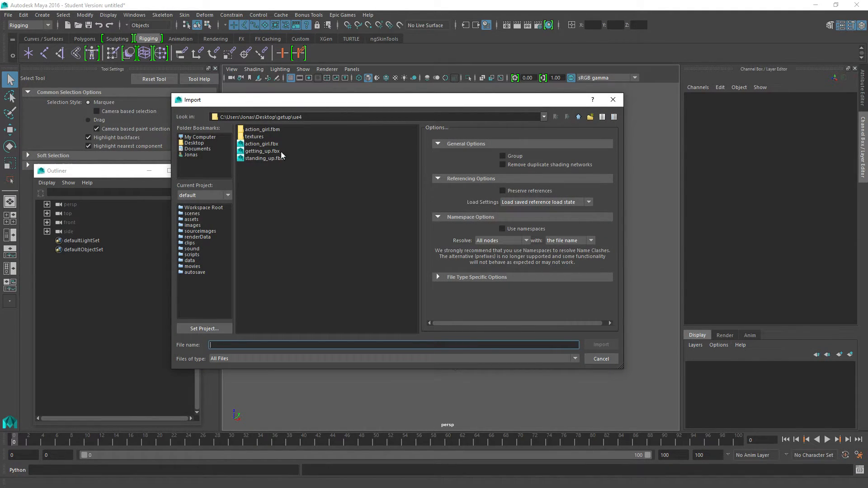
click(579, 118)
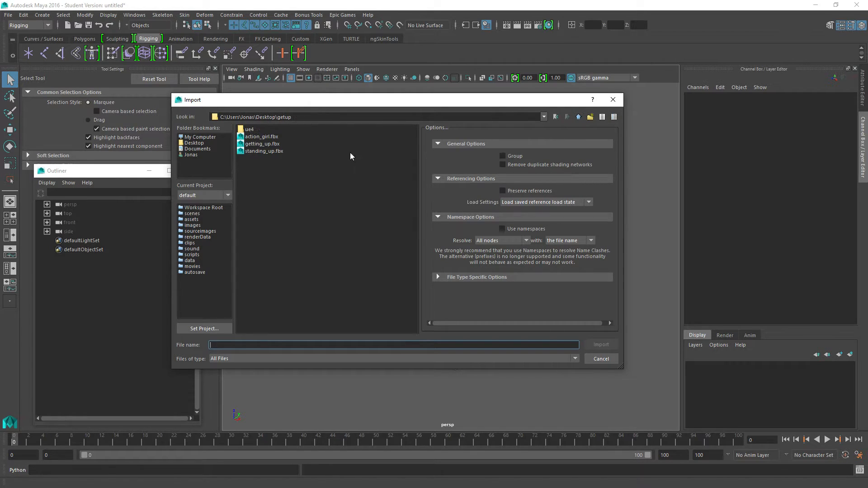
click(269, 137)
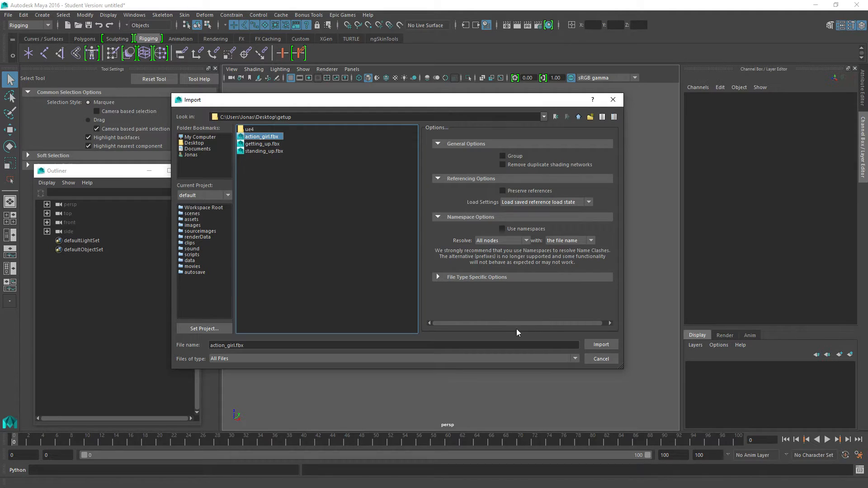
click(601, 345)
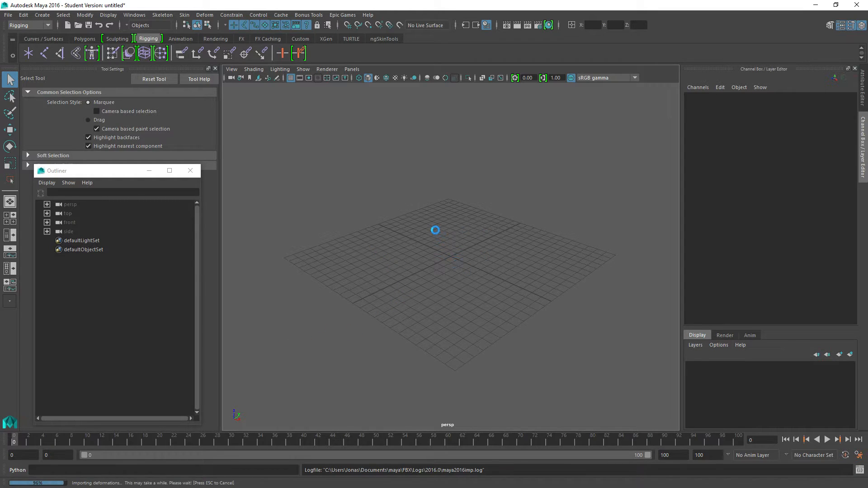
scroll(435, 201, down, 8)
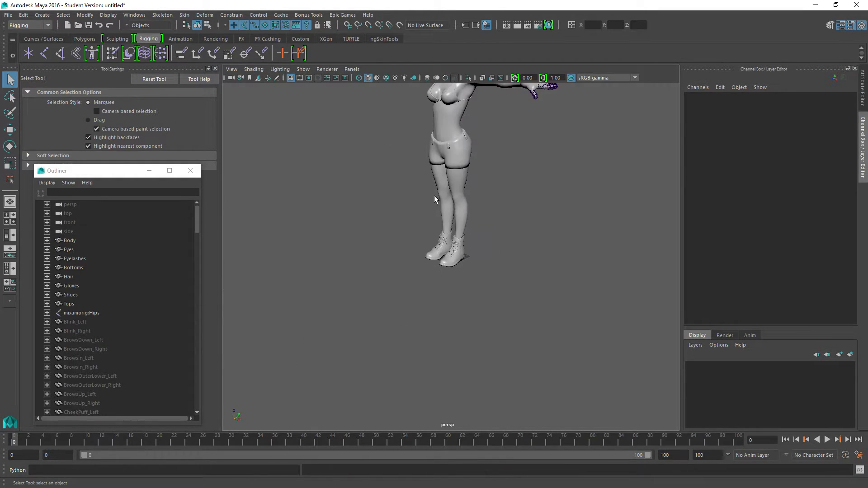
- Examine the imported character's meshes by selecting them in the Outliner, from Body through Tops
click(454, 150)
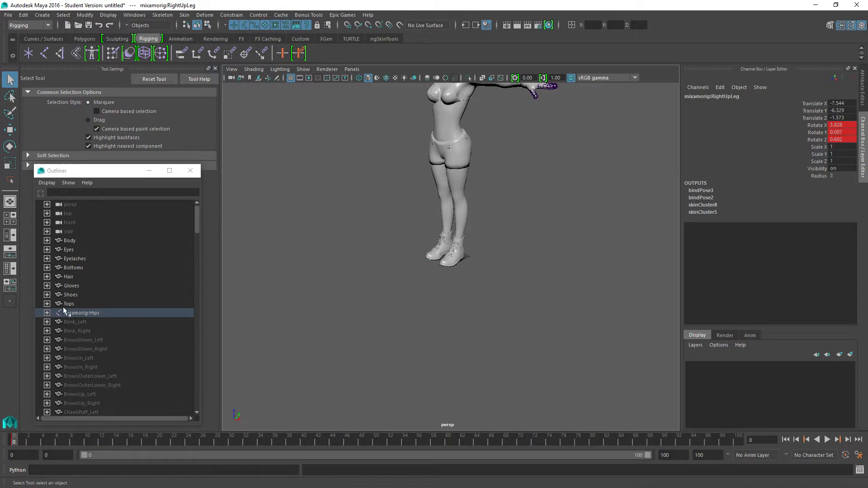
click(68, 277)
click(70, 241)
click(70, 222)
click(71, 285)
click(74, 268)
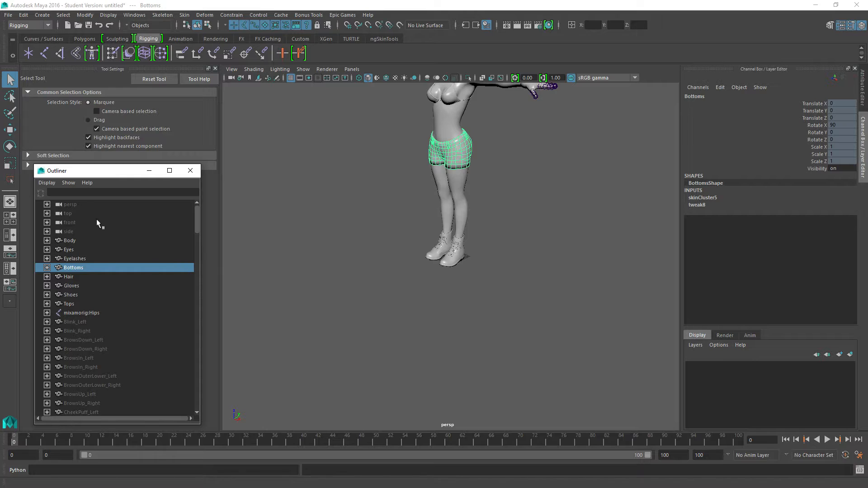
click(72, 241)
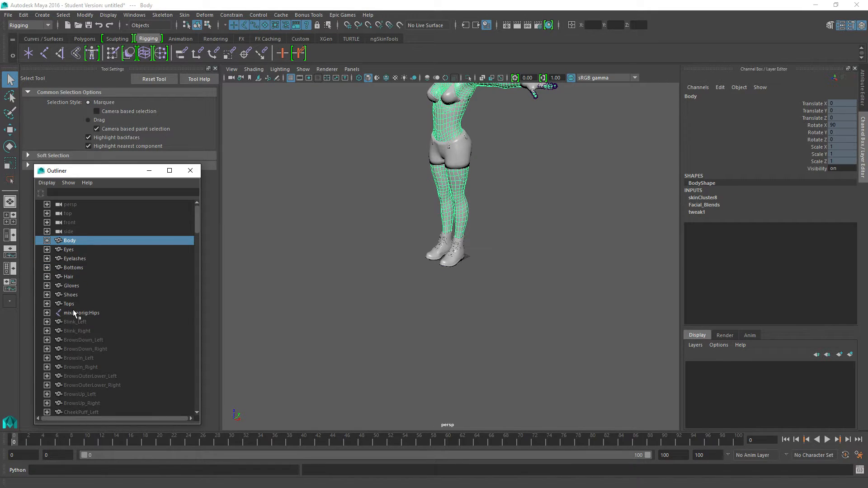
shift+click(80, 313)
click(72, 305)
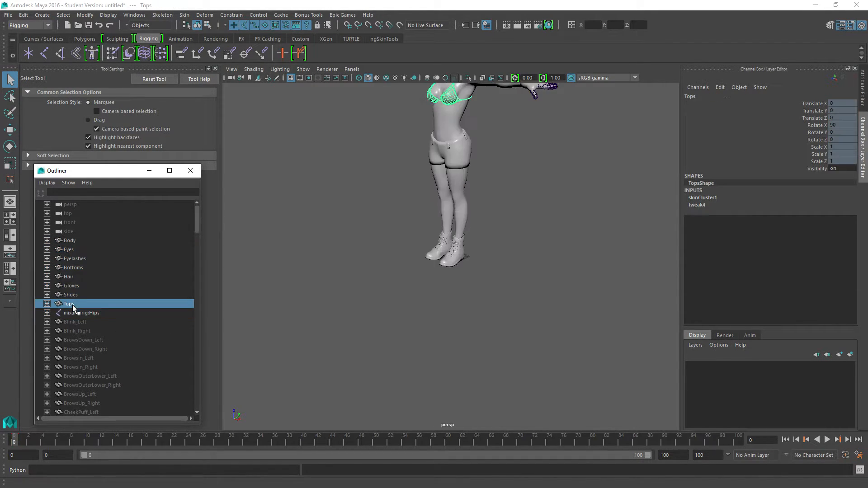
shift+click(69, 242)
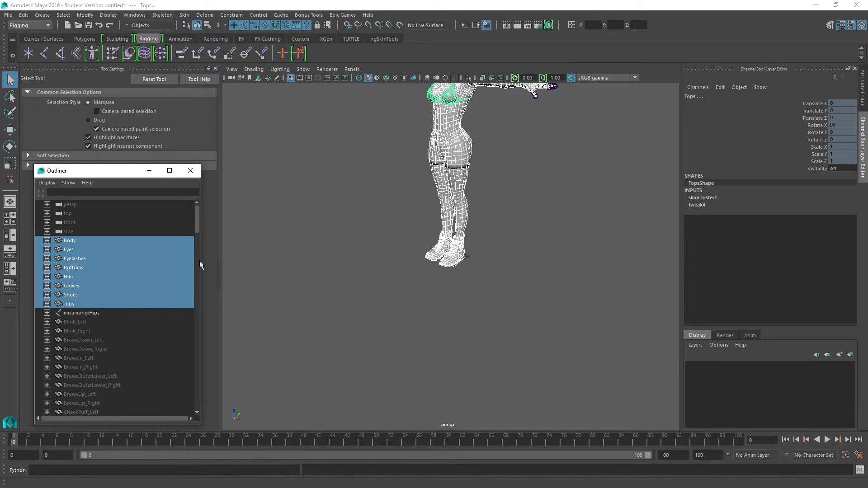
- Look through the hidden facial shapes in the Outliner and select the mixamorig:Hips joint
scroll(86, 346, down, 15)
scroll(86, 344, down, 10)
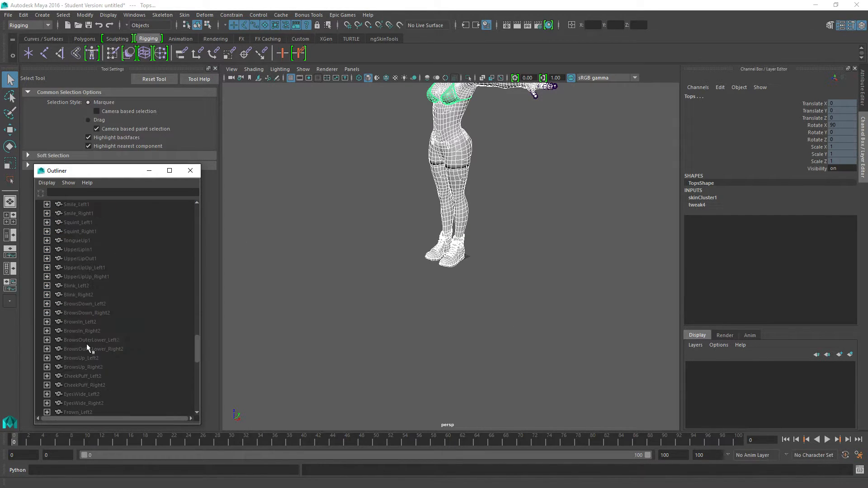
scroll(82, 339, up, 20)
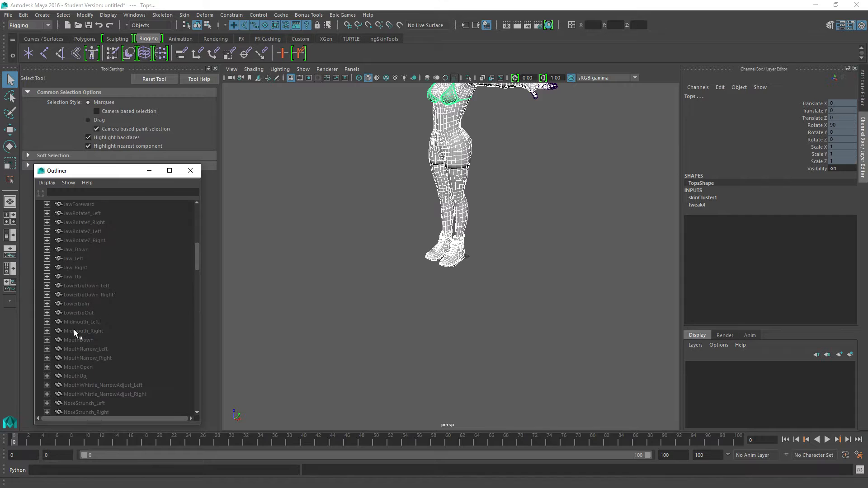
click(68, 296)
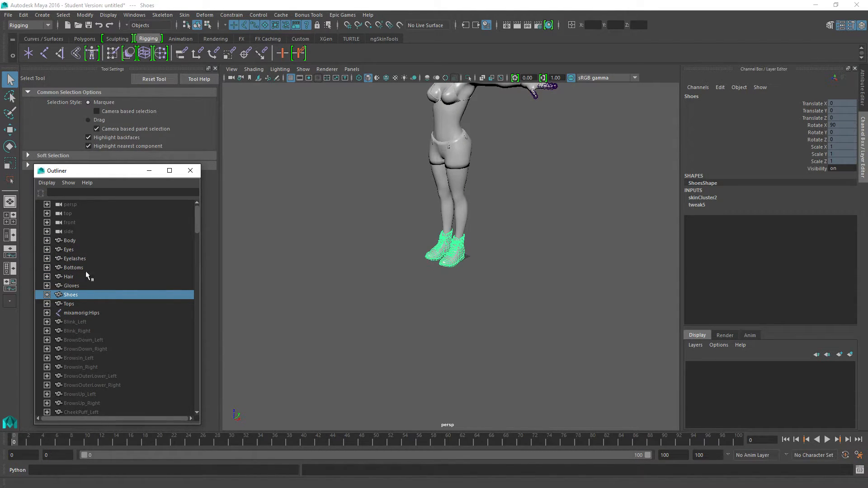
click(76, 314)
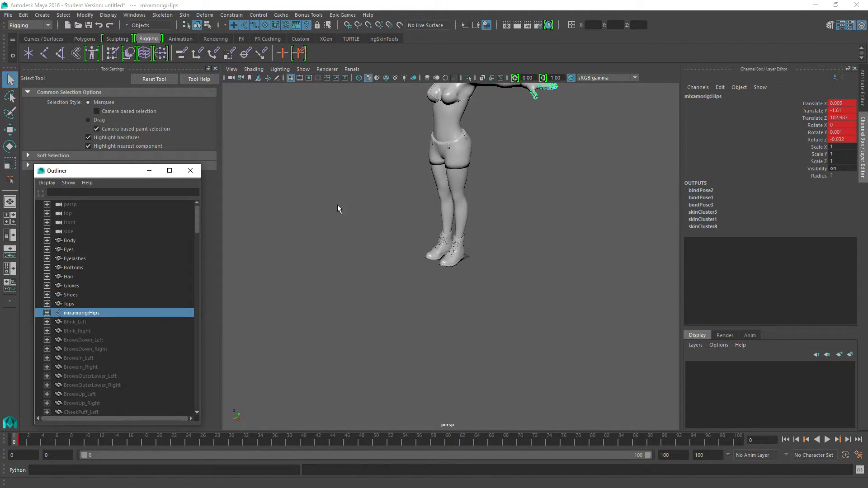
- Place a new joint on the ground between the character's feet with the Joint Tool
alt+drag(316, 199, 360, 204)
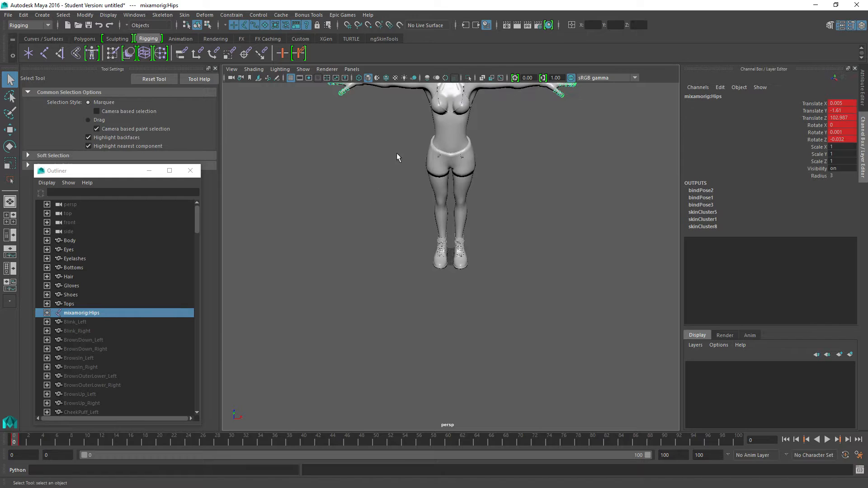
alt+middle_drag(397, 154, 409, 221)
alt+drag(408, 221, 401, 199)
scroll(423, 221, up, 5)
scroll(425, 224, down, 5)
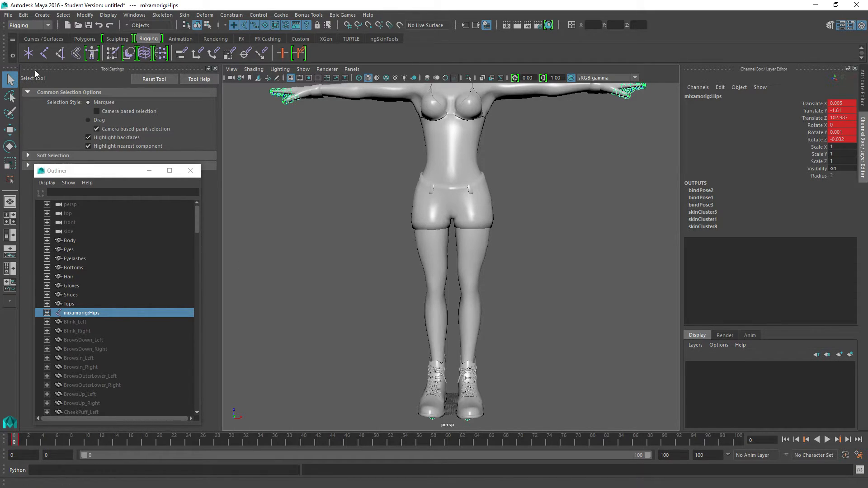
click(44, 54)
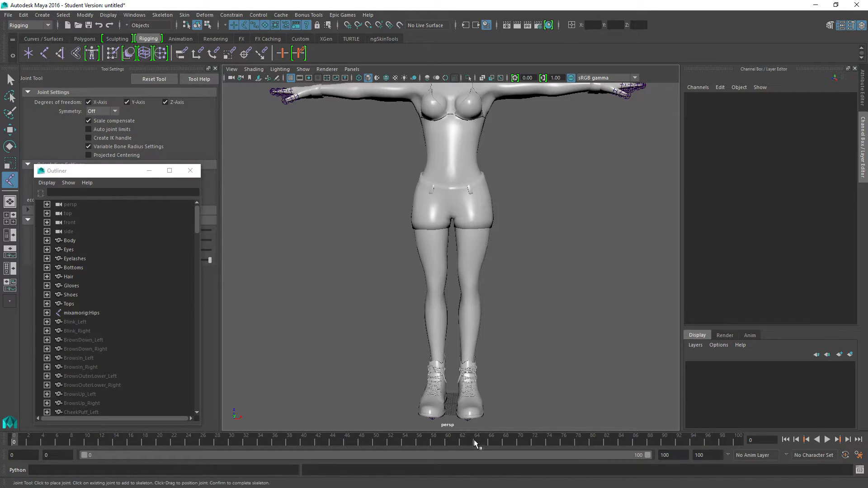
click(451, 403)
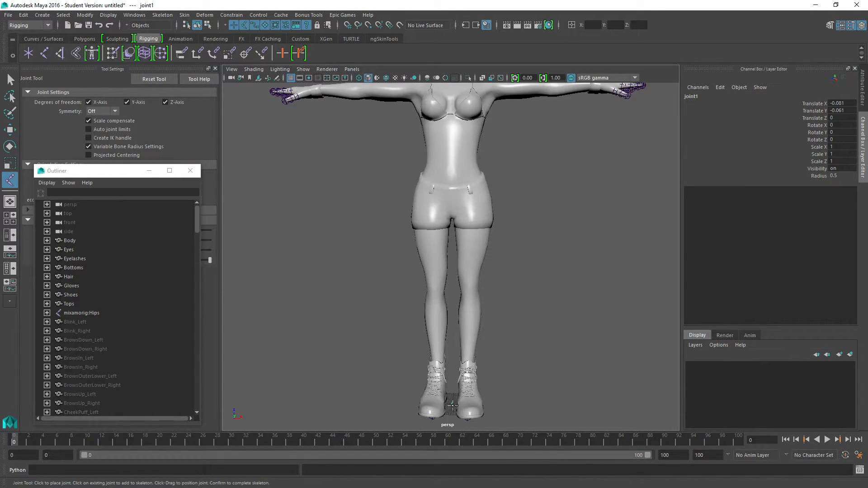
- Set the new joint's Translate X and Translate Y to 0
click(842, 103)
text(0)
key(Return)
click(842, 111)
text(0)
key(Return)
- Set the new joint's radius to 3, rename it root and return to the Select Tool
double_click(841, 176)
text(3)
key(Return)
double_click(693, 96)
text(root)
key(Return)
key(q)
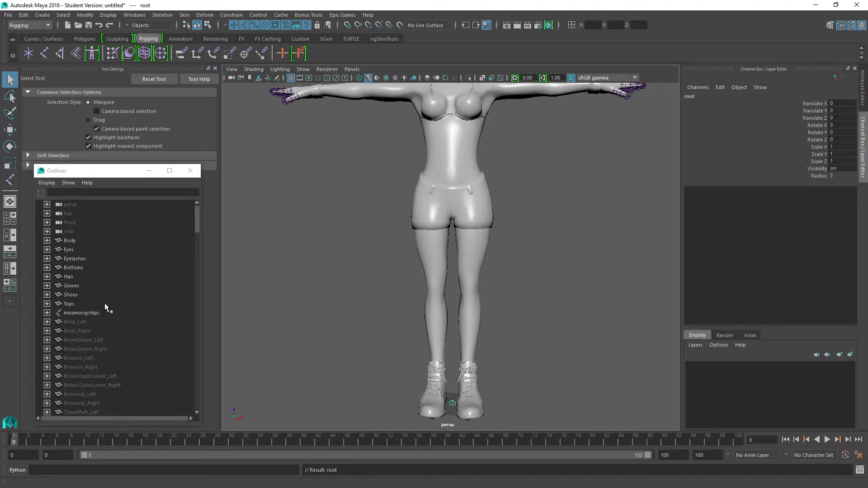
- Parent the character's mixamorig:Hips joint to the root joint
click(91, 316)
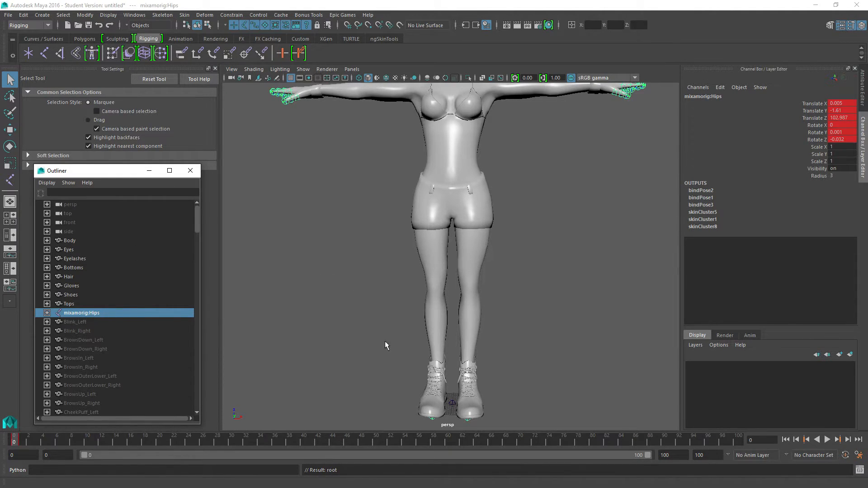
shift+click(455, 402)
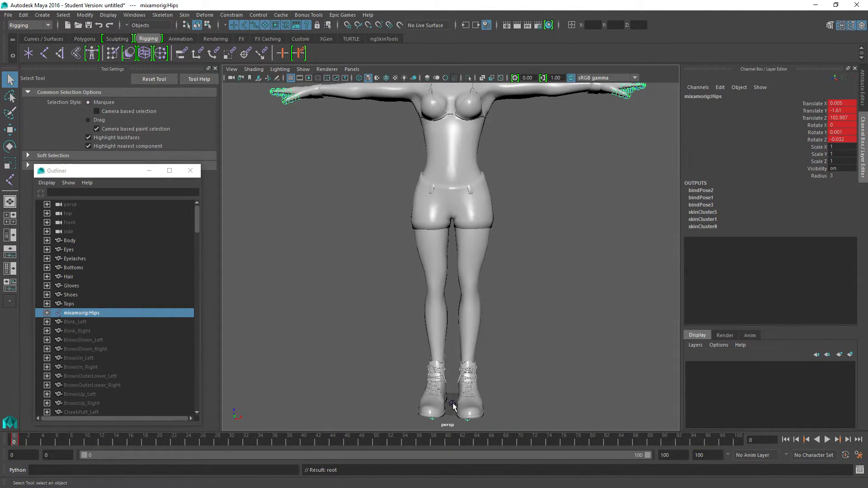
shift+click(454, 404)
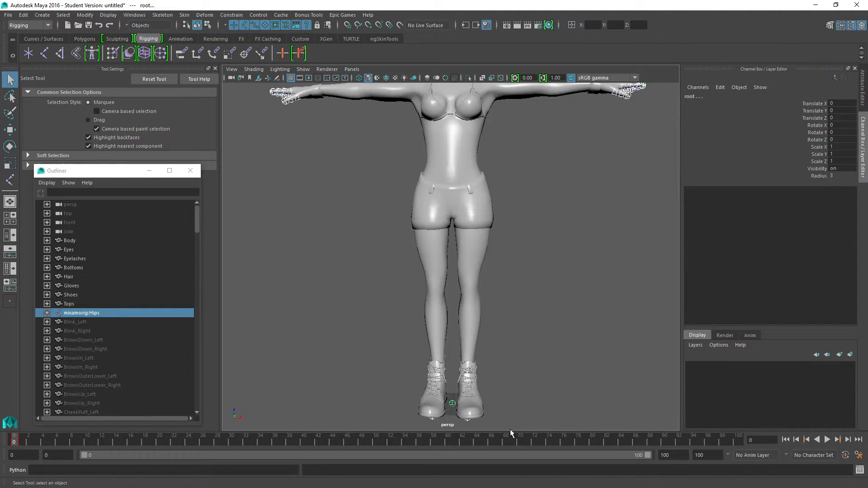
key(p)
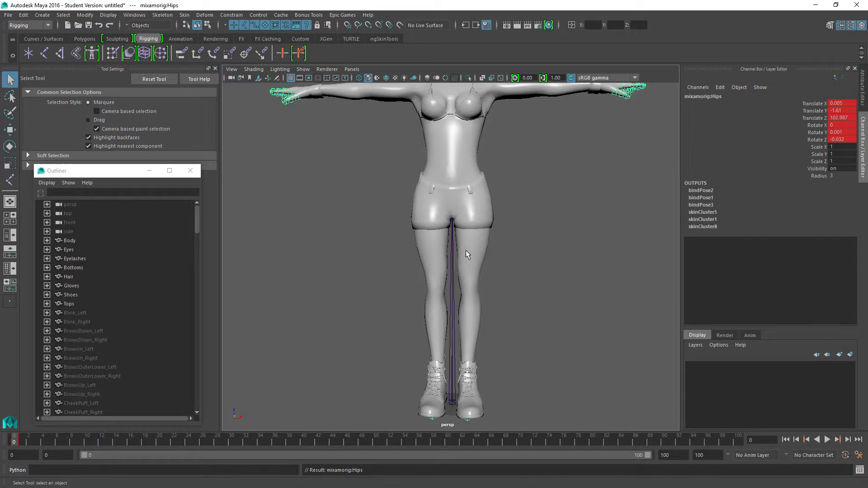
- Export the whole scene as action_girl2.fbx in the Desktop's getup folder
click(9, 15)
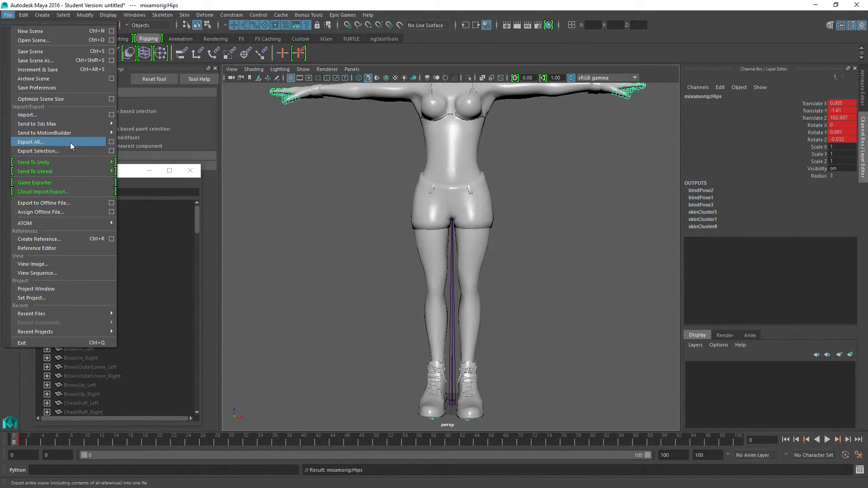
click(36, 143)
click(257, 144)
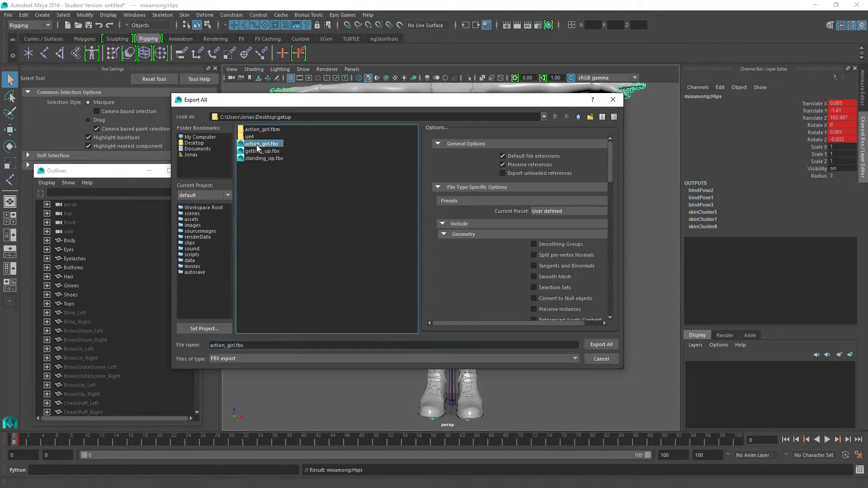
click(234, 345)
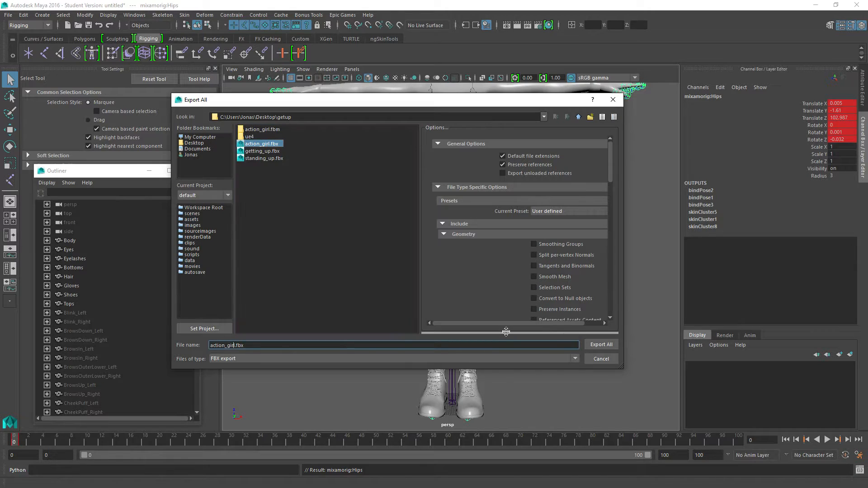
key(Return)
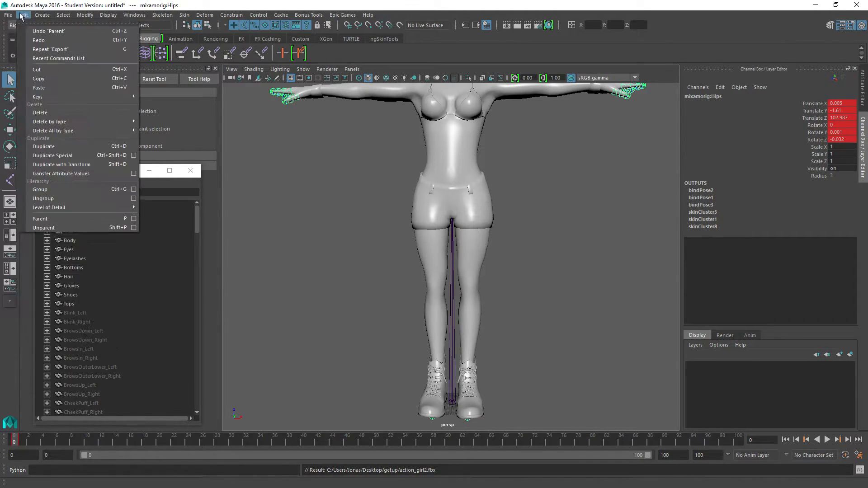
- Start a new scene without saving the current one and import getting_up.fbx from the getup folder
click(8, 15)
click(28, 31)
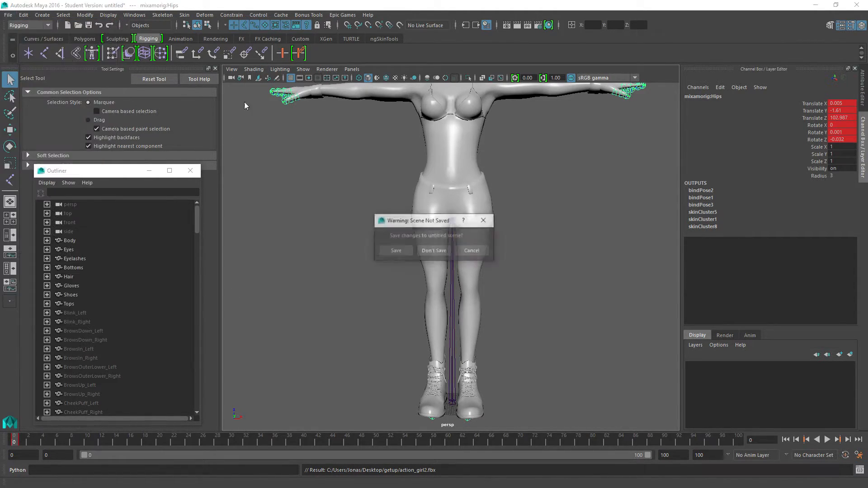
click(434, 251)
click(9, 15)
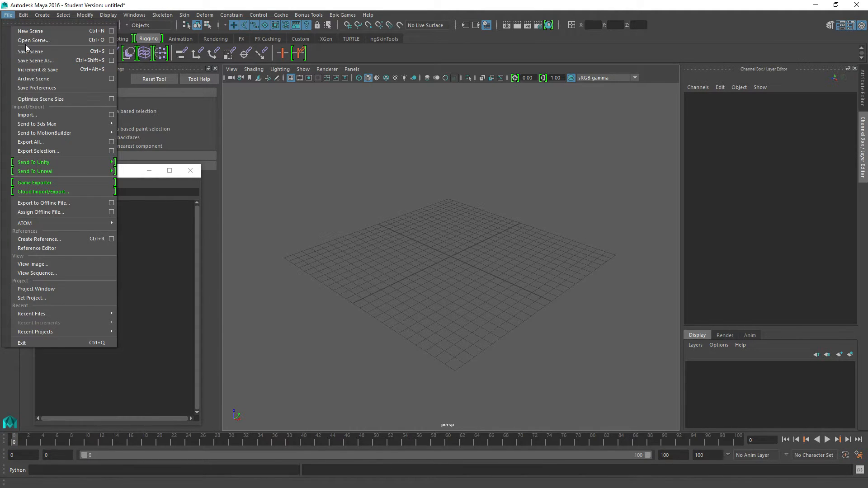
click(19, 116)
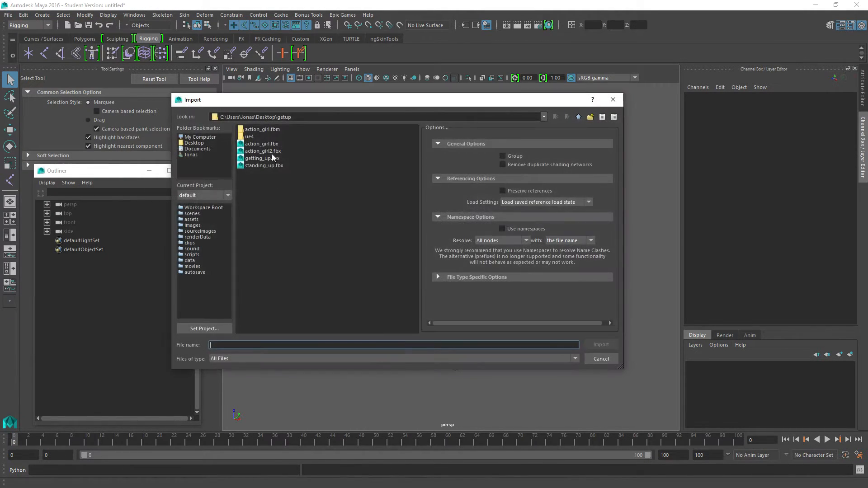
click(262, 159)
click(601, 346)
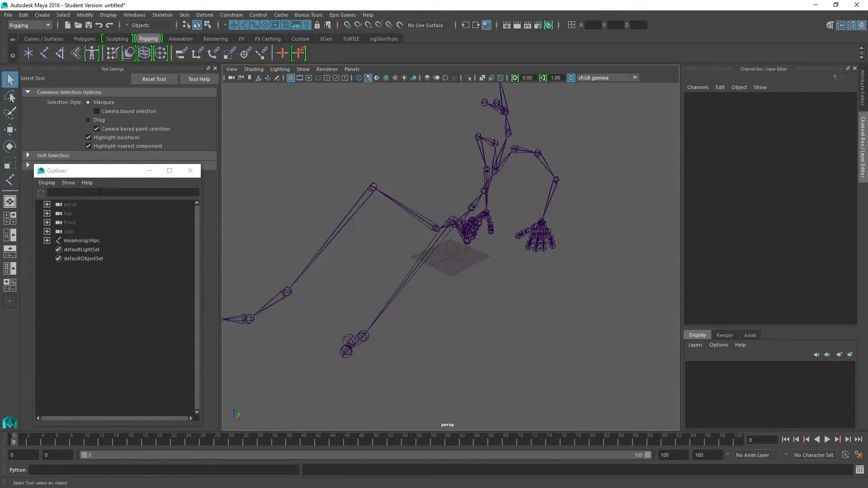
- Place a new joint near the centre of the grid with the Joint Tool and set its radius to 3
click(42, 54)
click(455, 257)
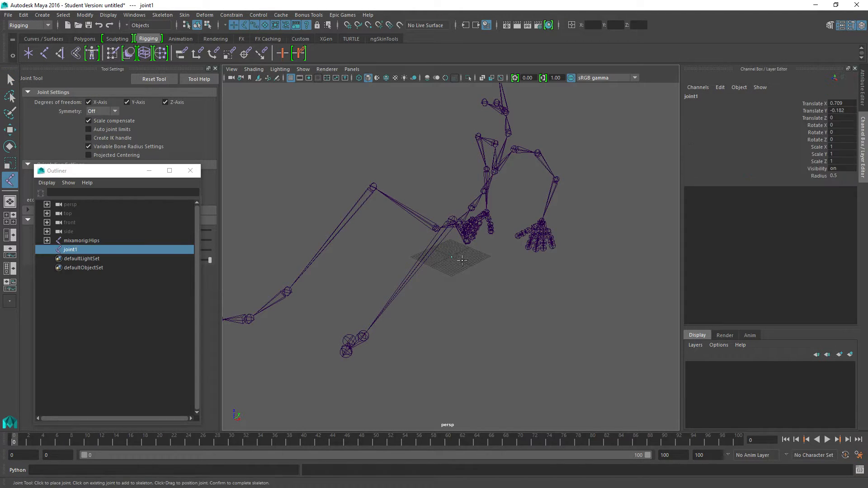
double_click(833, 175)
text(3)
key(Return)
- Set Translate X and Translate Y of the joint on the grid to 0 and rename it root
double_click(841, 103)
text(0)
click(841, 111)
text(0)
key(Return)
click(701, 96)
text(ro)
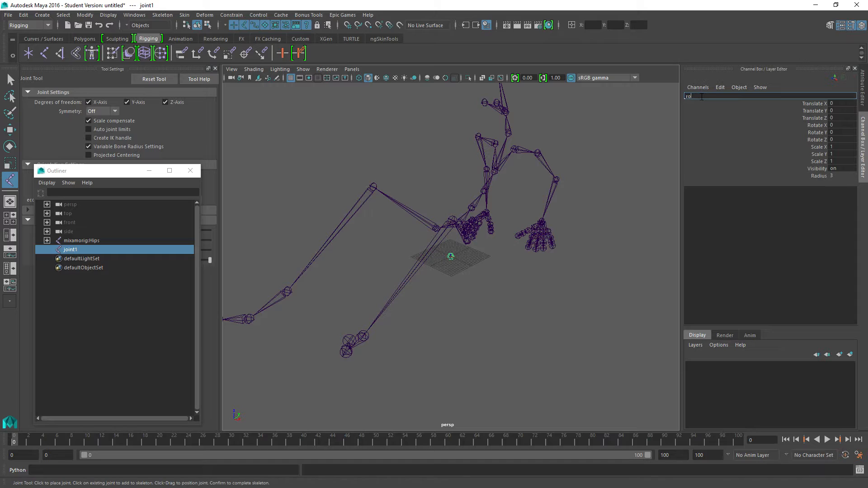
text(ot)
key(Return)
key(q)
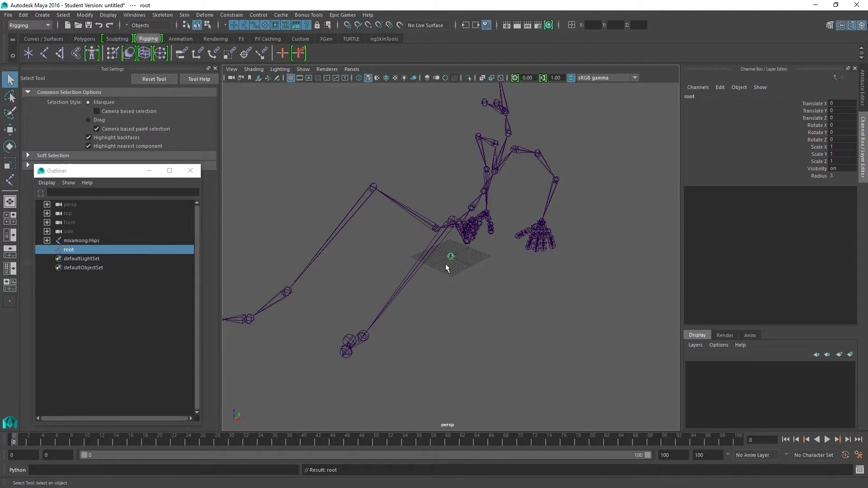
- Parent the getting-up skeleton's mixamorig:Hips joint to the new root joint
alt+drag(316, 253, 405, 239)
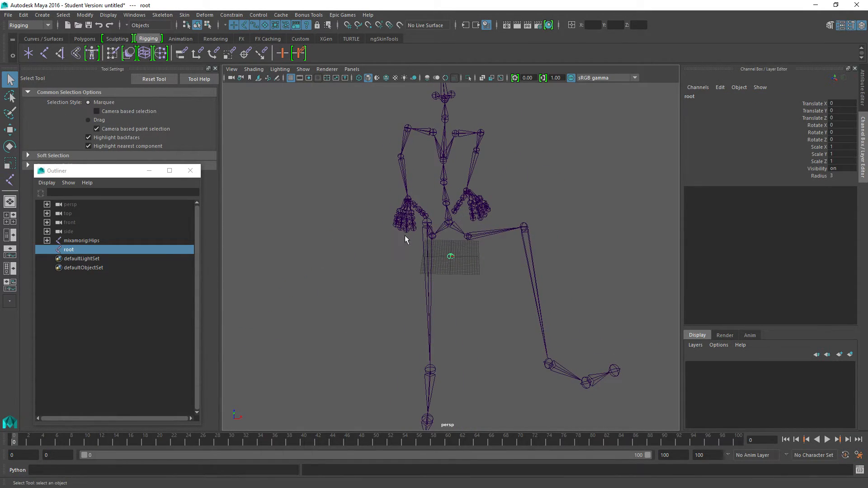
click(450, 223)
shift+click(452, 257)
key(p)
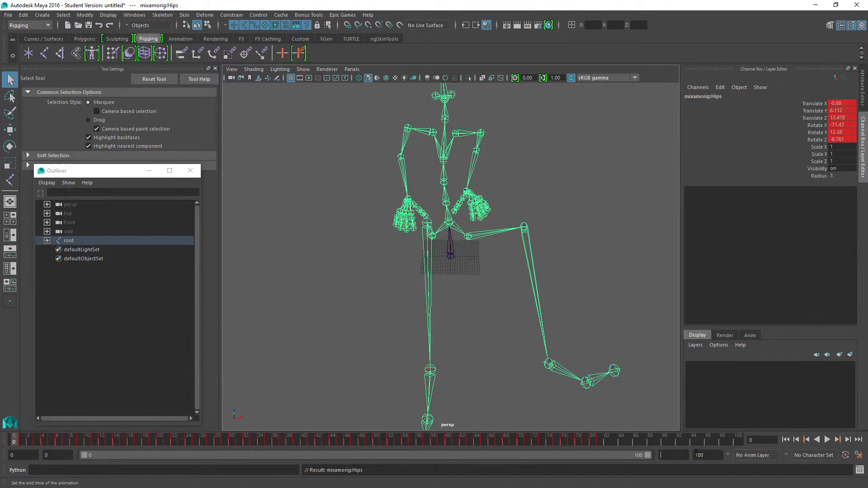
- Set both the playback range end and the animation end time to frame 81
key(Return)
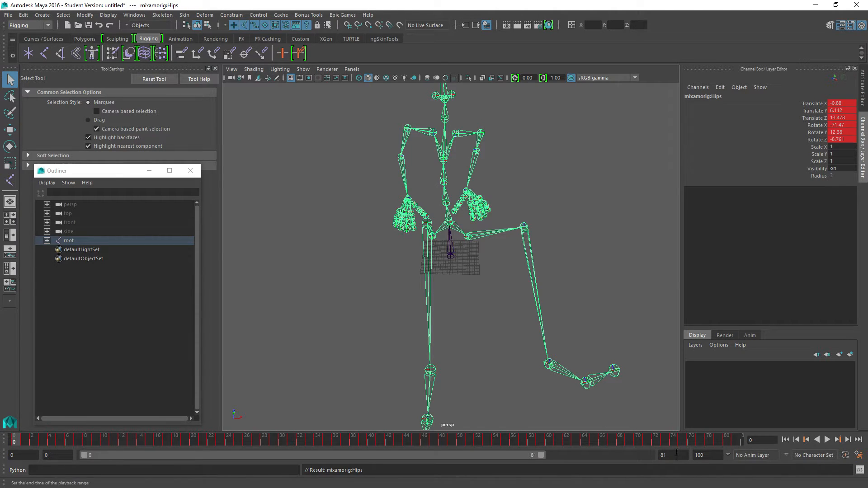
double_click(706, 455)
text(81)
key(Return)
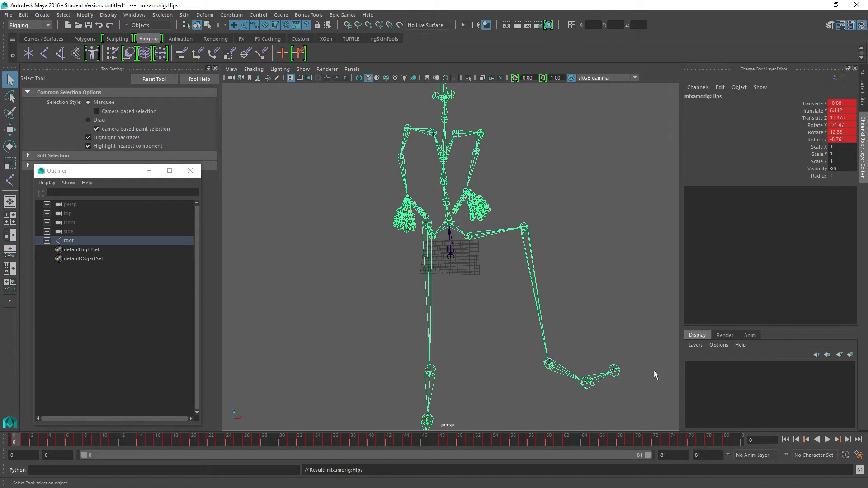
- Export the whole scene over the existing getting_up.fbx in the getup folder
click(8, 15)
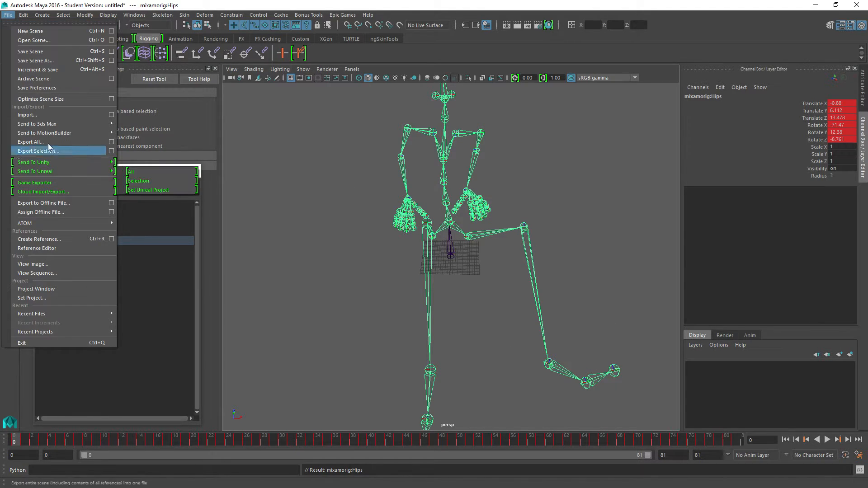
click(31, 142)
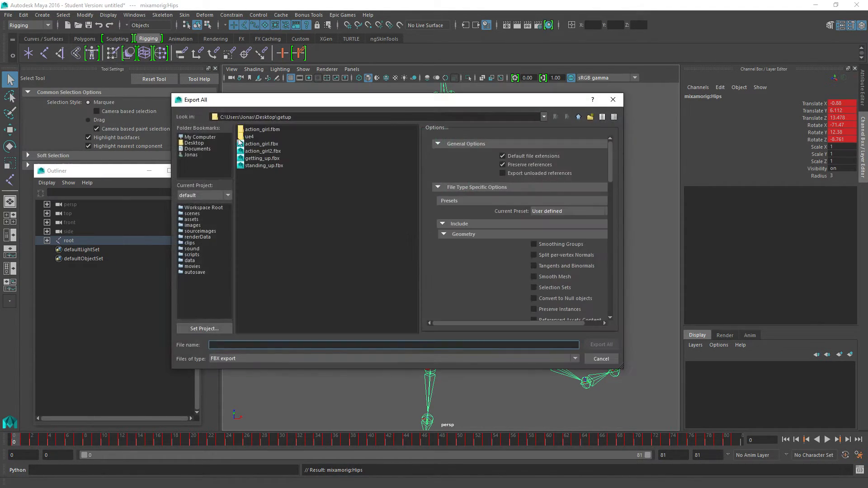
click(263, 158)
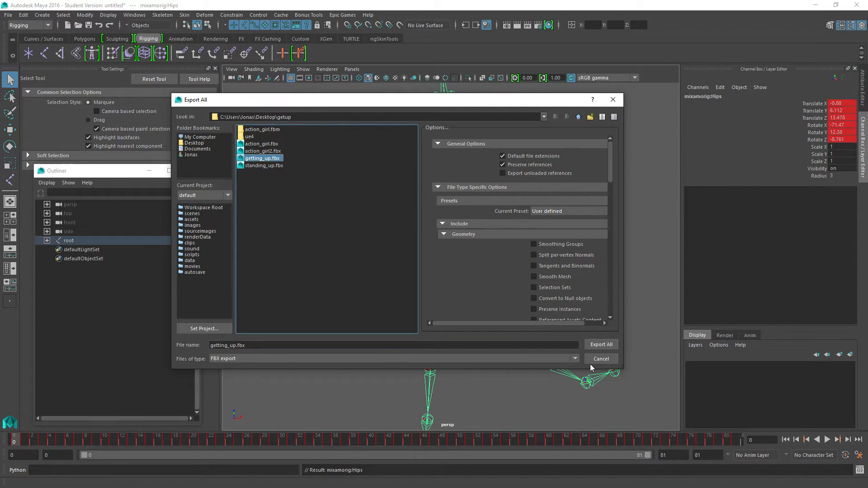
click(600, 345)
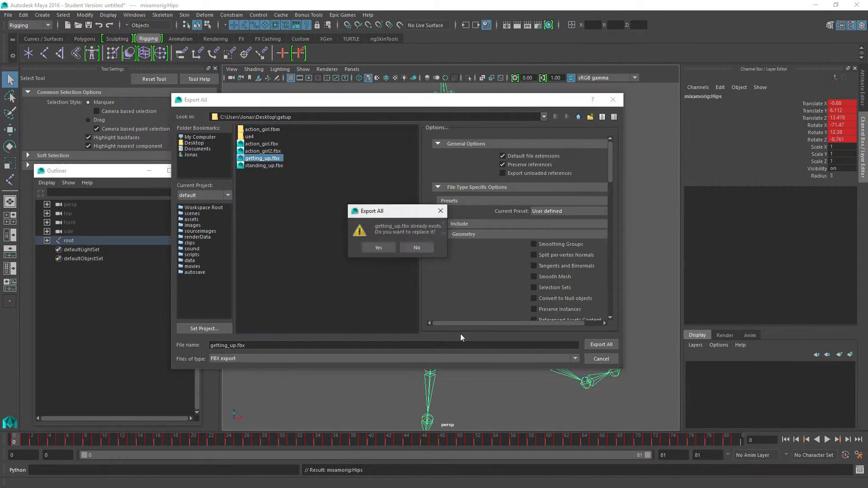
click(379, 249)
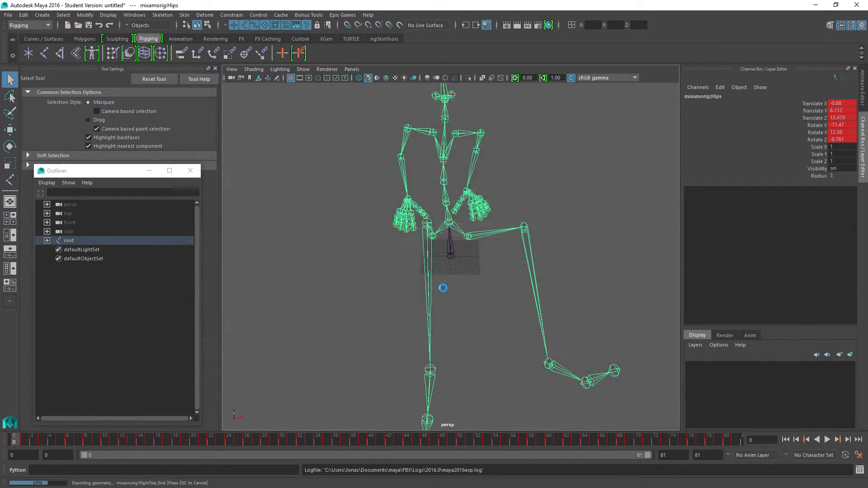
- Start a new empty scene, discarding the unsaved changes to the getting-up scene
click(8, 15)
click(29, 31)
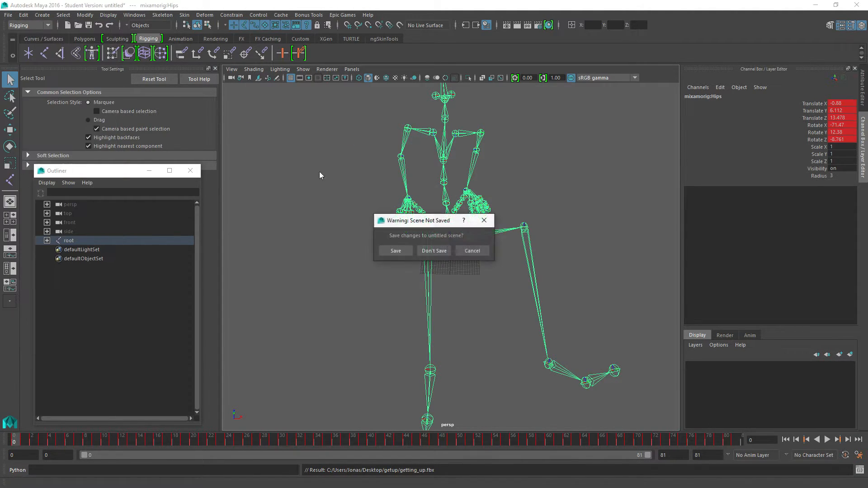
click(432, 249)
- Import standing_up.fbx from the getup folder and select its mixamorig:Hips joint
click(8, 15)
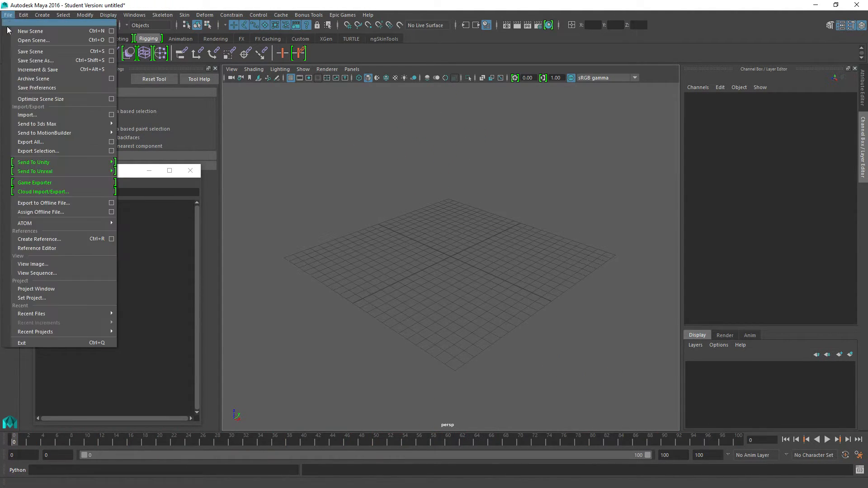
click(41, 114)
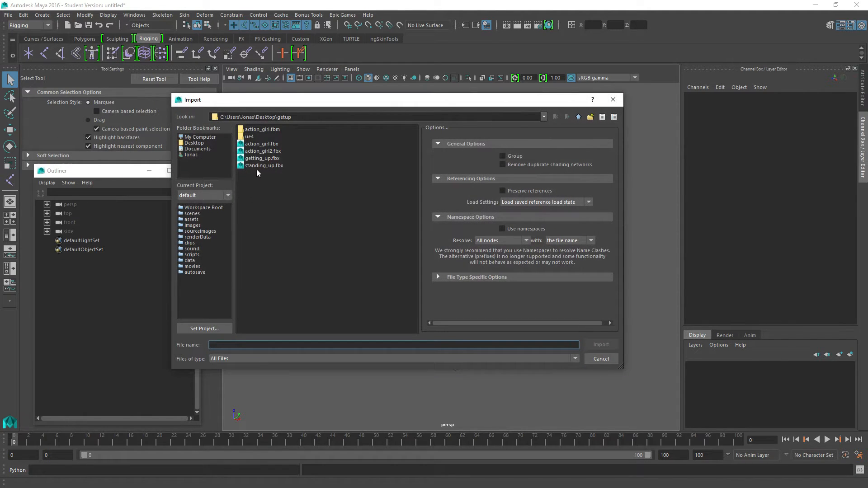
double_click(260, 165)
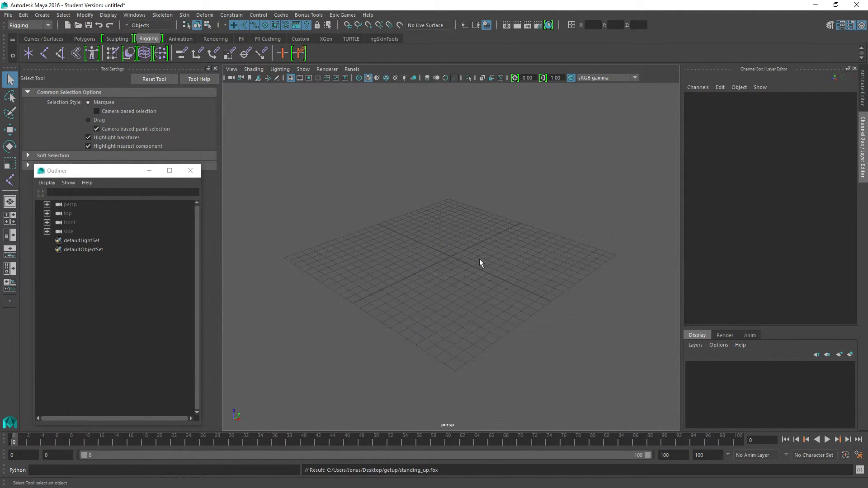
alt+right_drag(381, 302, 230, 384)
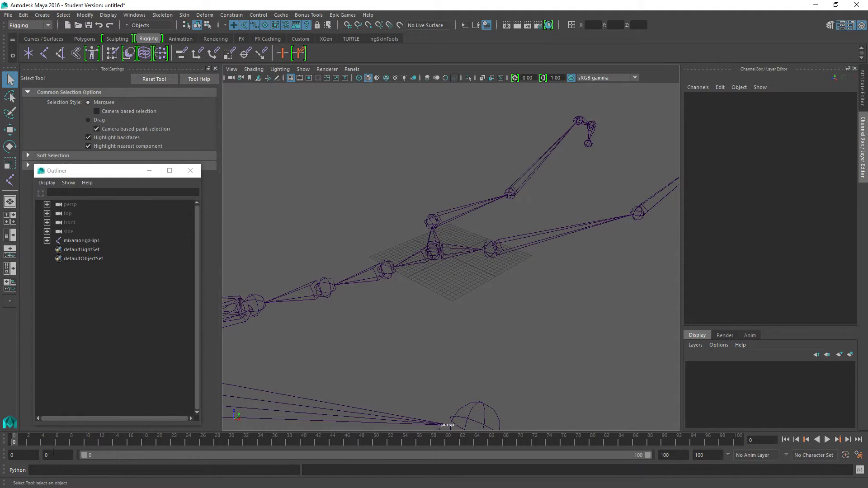
click(427, 251)
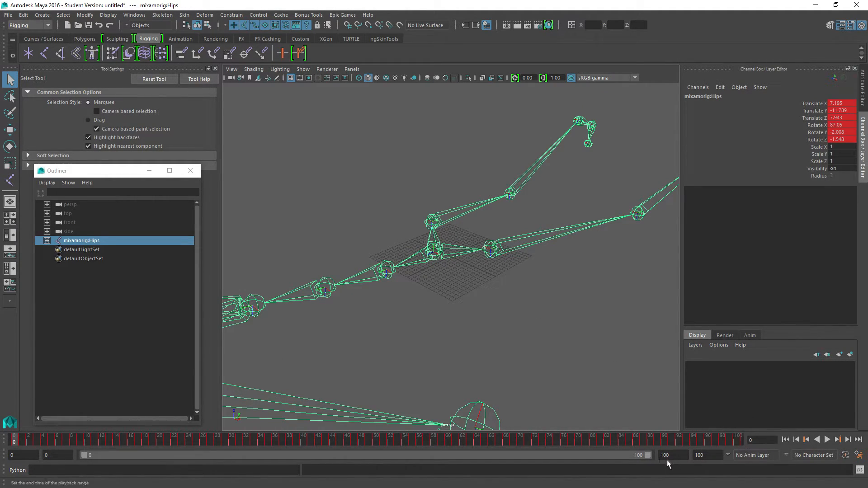
- Set both the playback range end and the animation end time to frame 123
key(Tab)
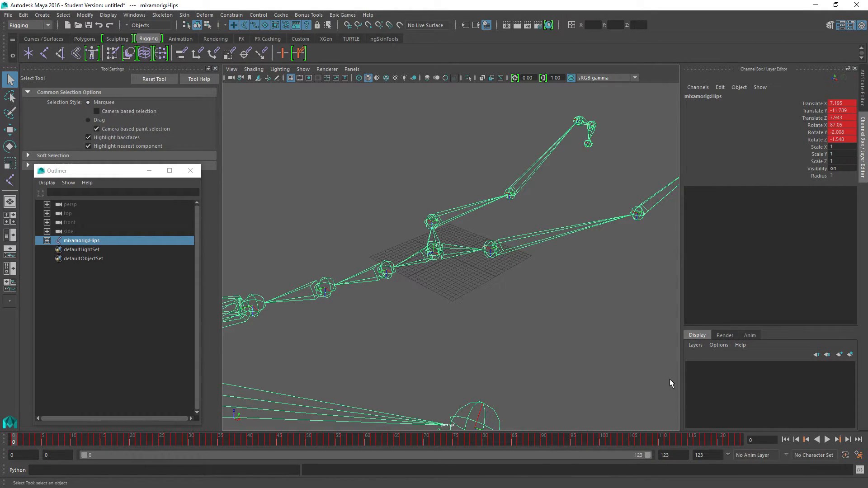
mouse_move(13, 442)
mouse_down()
mouse_move(359, 441)
mouse_move(599, 423)
mouse_move(726, 429)
mouse_move(13, 430)
mouse_up()
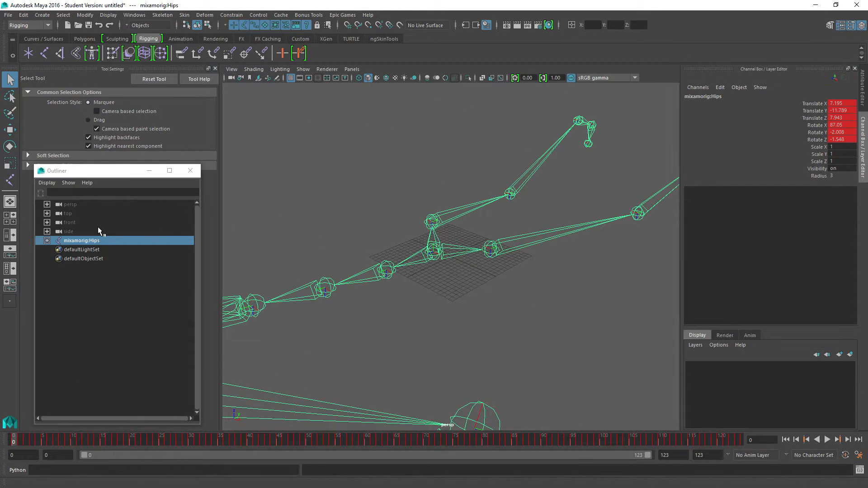
- Place a new joint on the grid near the hips, set its radius to 3 and name it root
click(44, 53)
click(462, 264)
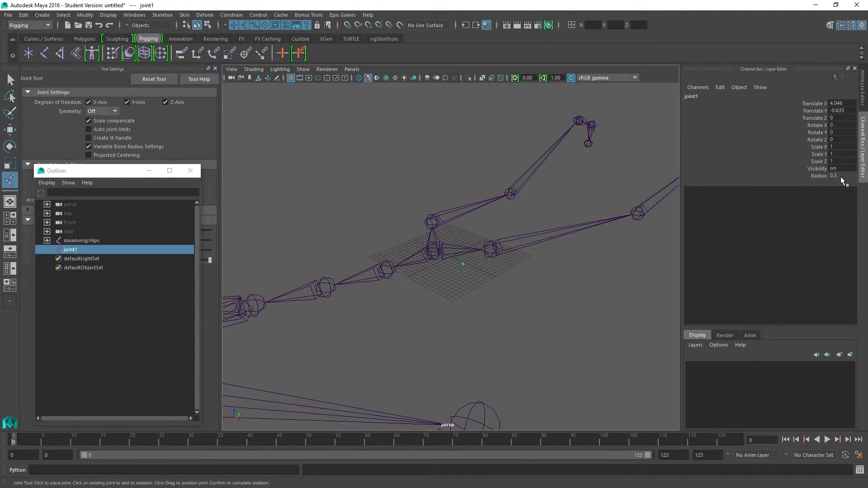
text(3)
key(Return)
double_click(702, 96)
text(root)
key(Return)
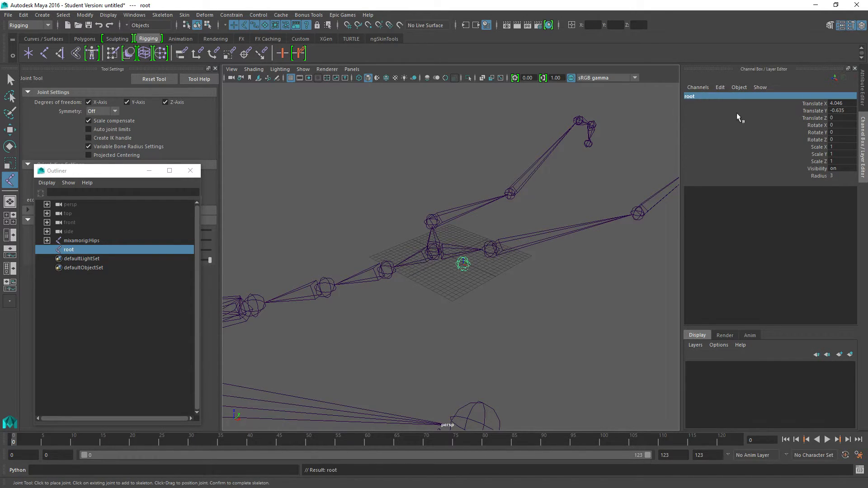
- Set the root joint's Translate X and Translate Y to 0
click(842, 103)
text(0)
key(Tab)
text(0)
key(Return)
key(q)
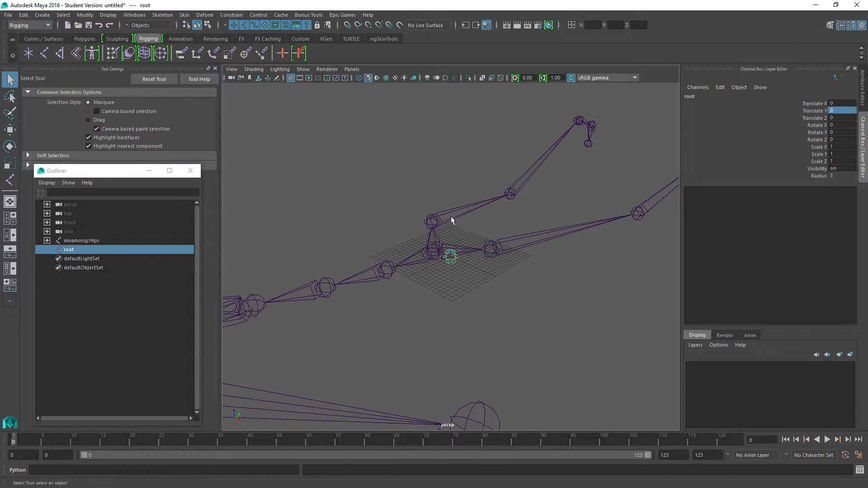
- Parent the mixamorig:Hips joint under the root joint
click(430, 253)
shift+click(453, 262)
key(p)
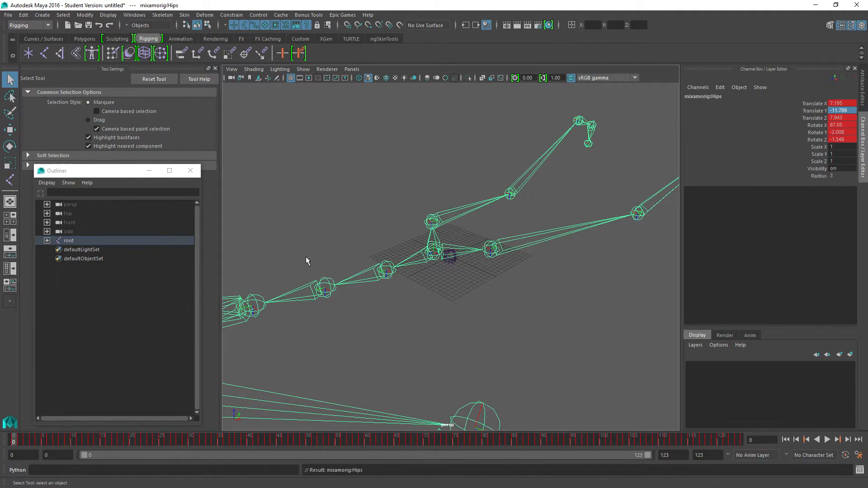
- Export the whole scene over the existing standing_up.fbx in the getup folder and switch to the Unreal Editor
click(9, 15)
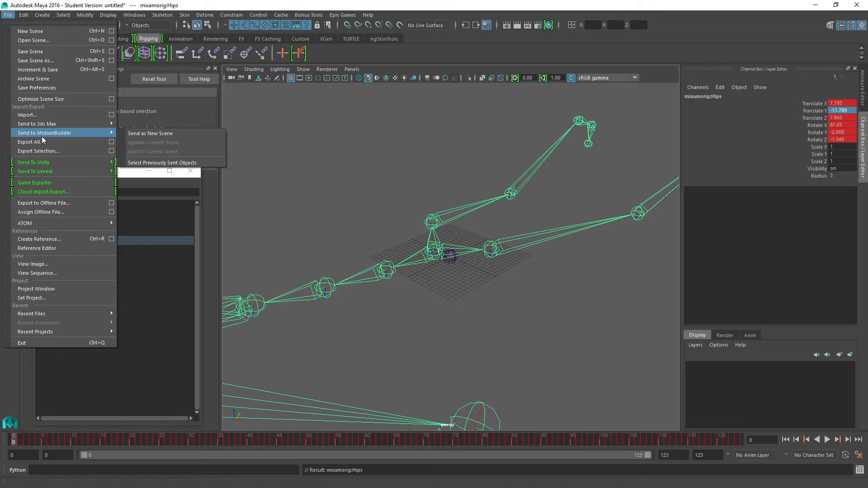
click(27, 142)
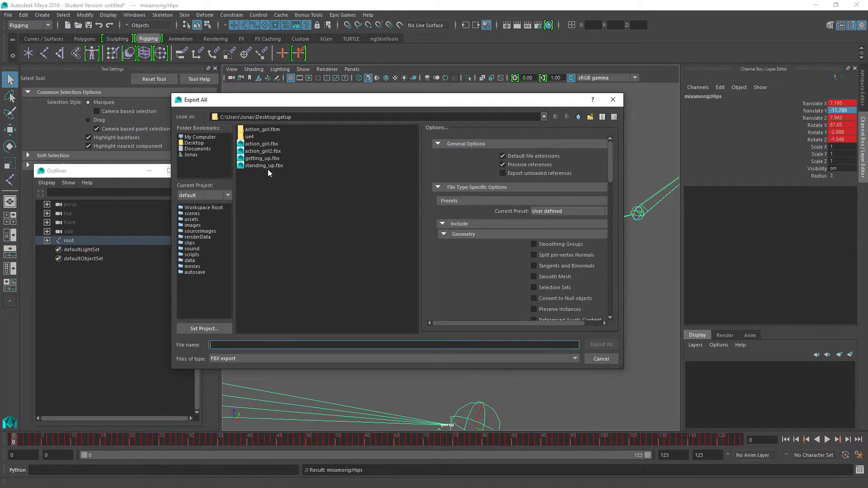
double_click(265, 167)
click(382, 247)
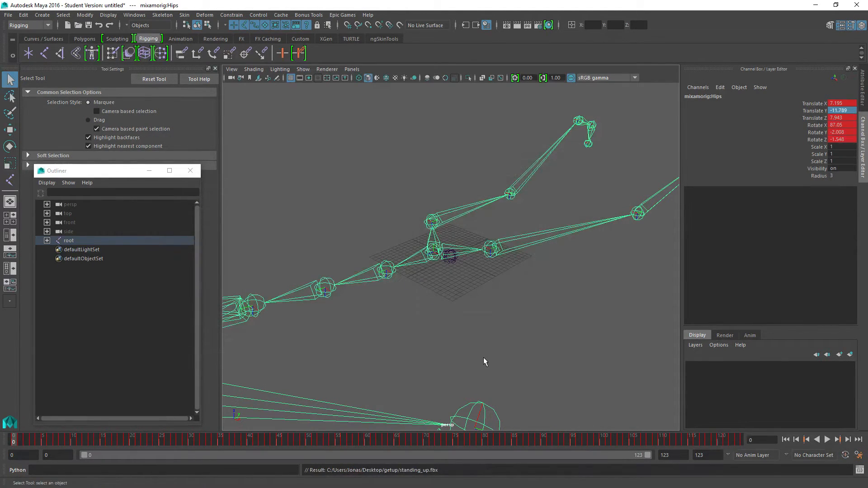
click(816, 5)
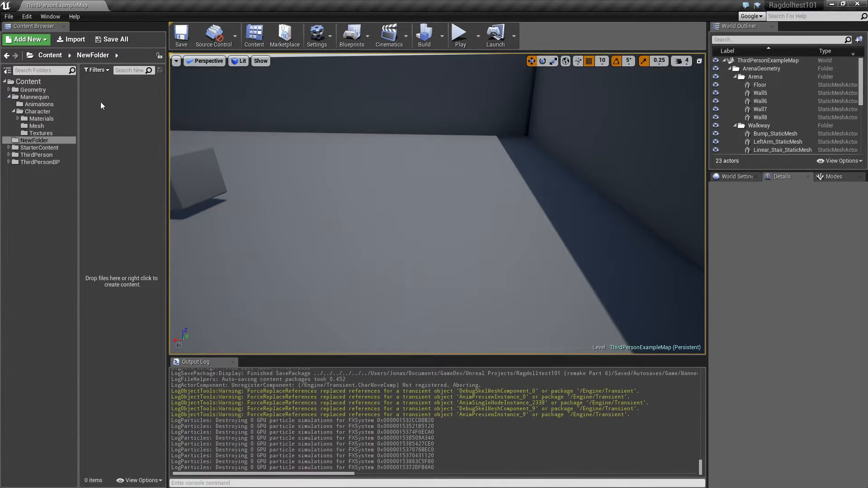
- Import action_girl.fbx from the getup/ue4 folder into NewFolder as a skeletal mesh with no existing skeleton assigned
click(71, 40)
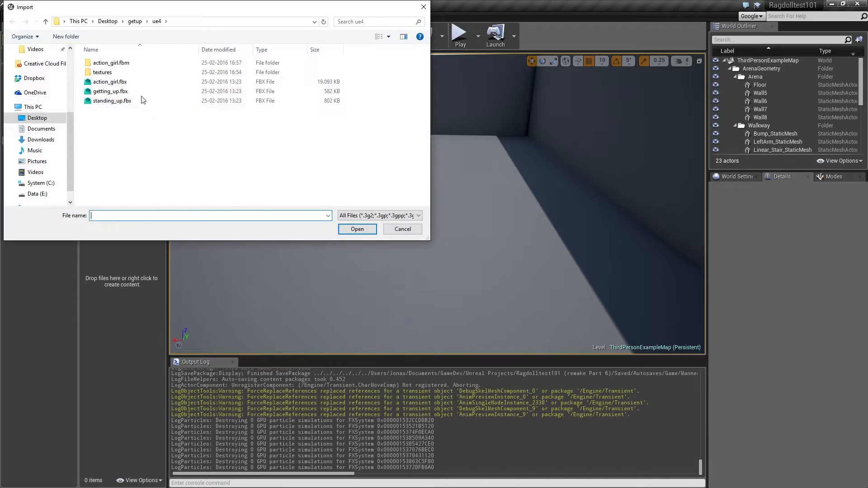
double_click(107, 83)
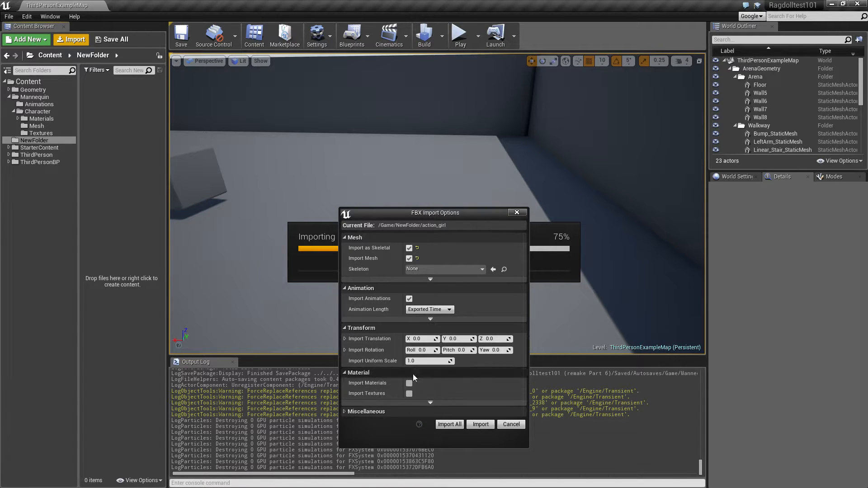
click(481, 427)
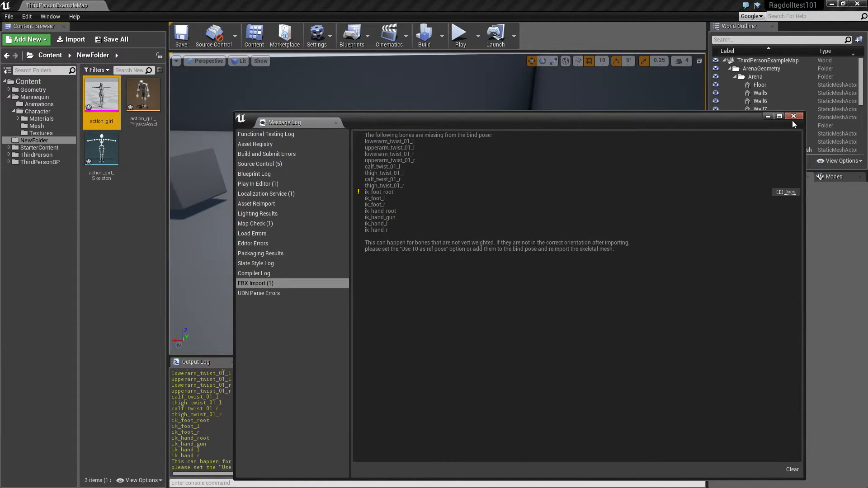
click(794, 117)
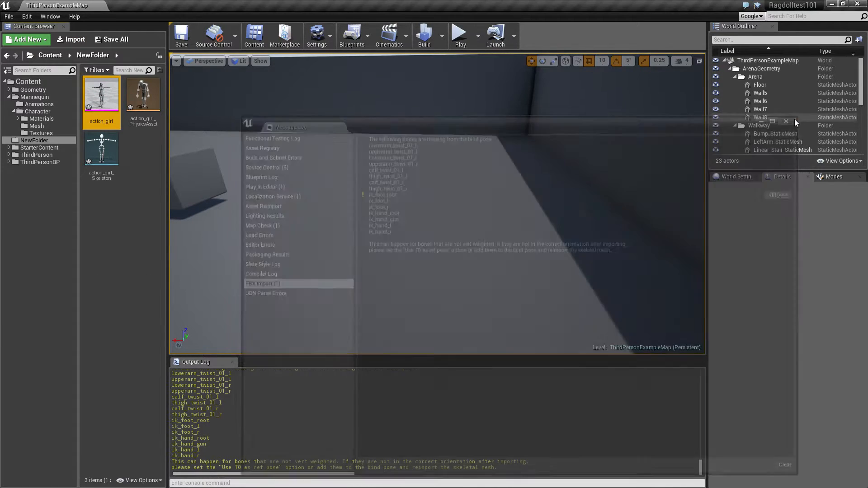
- Import getting_up.fbx and standing_up.fbx from the ue4 folder using action_girl_Skeleton, and preview the getting_up animation
mouse_move(111, 106)
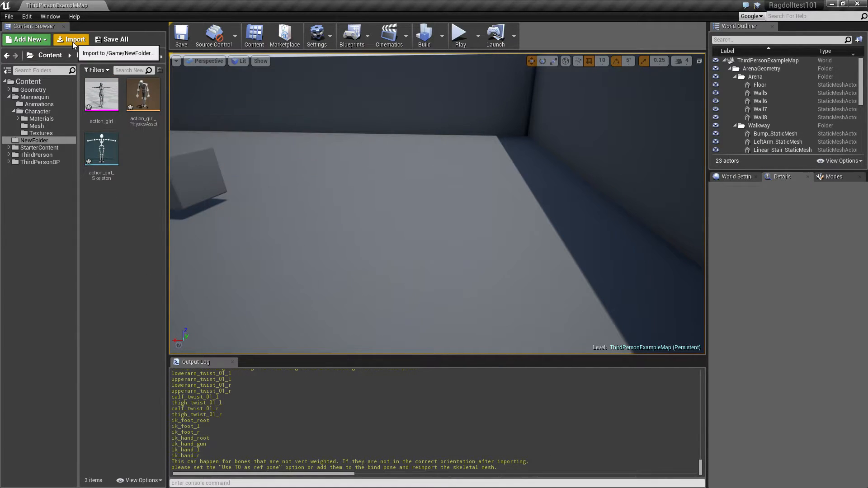
click(72, 40)
click(104, 93)
shift+click(104, 100)
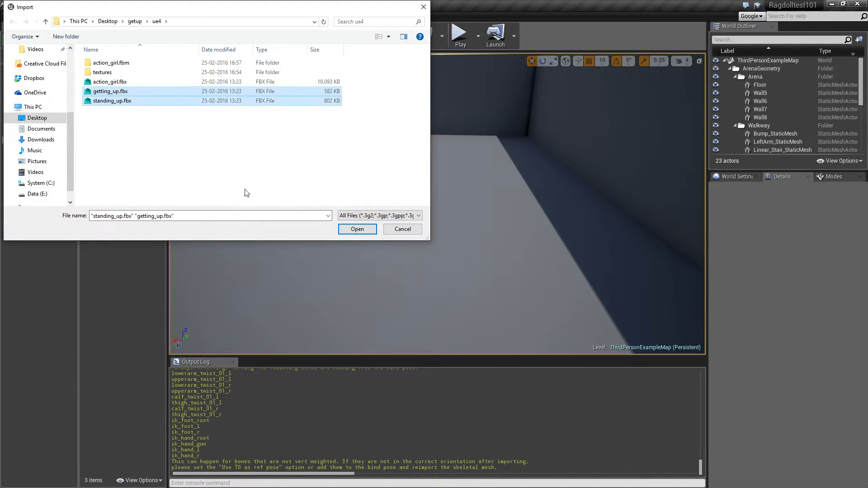
click(357, 229)
click(420, 238)
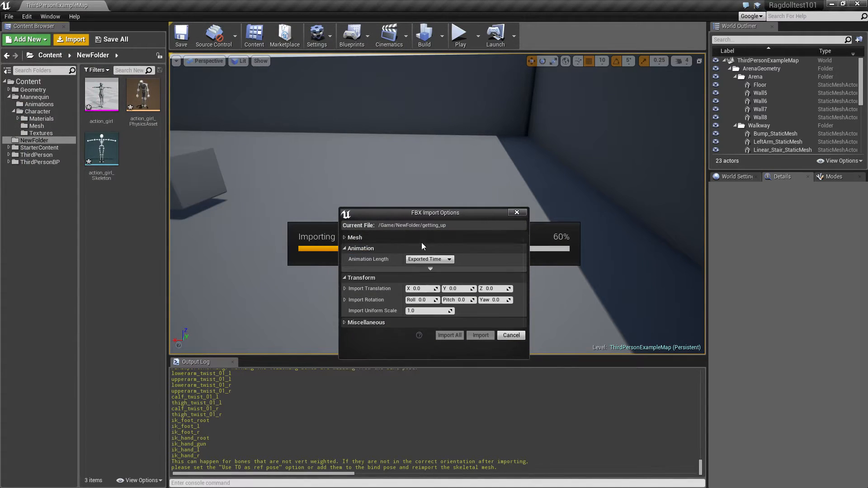
click(395, 239)
click(435, 249)
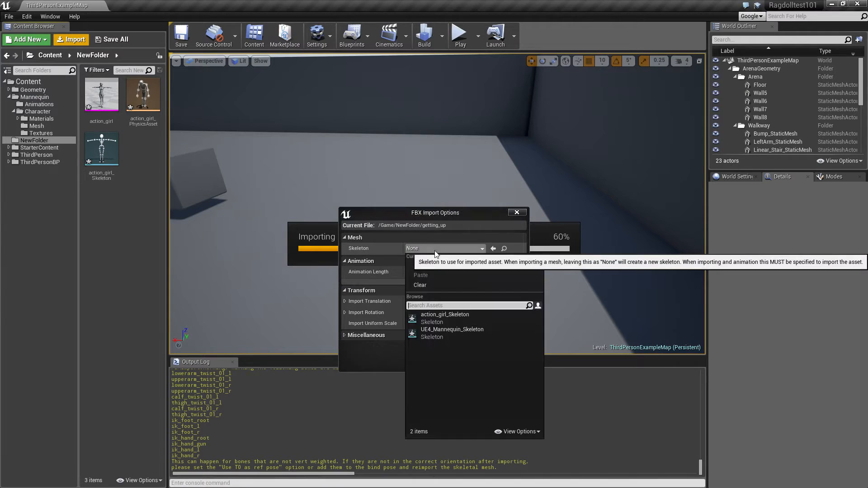
click(444, 317)
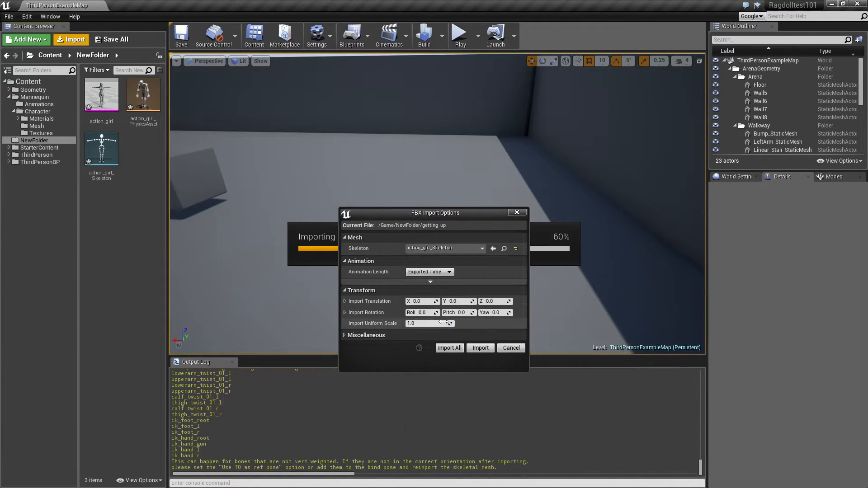
click(450, 350)
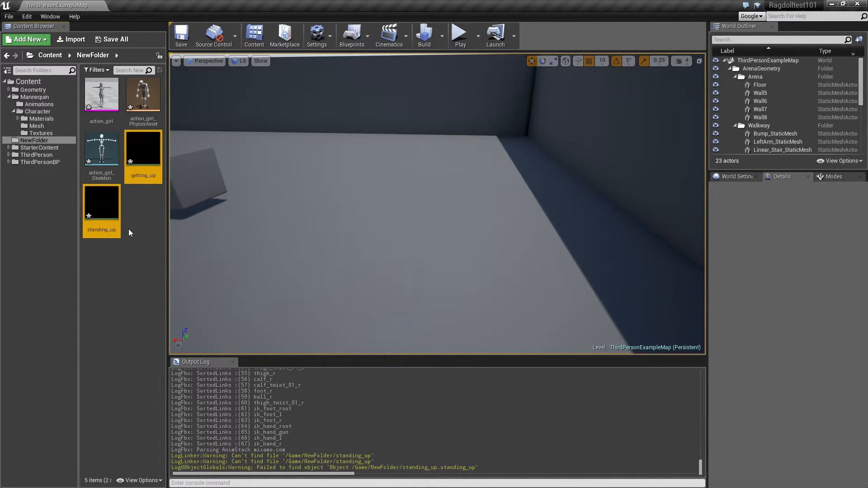
double_click(136, 153)
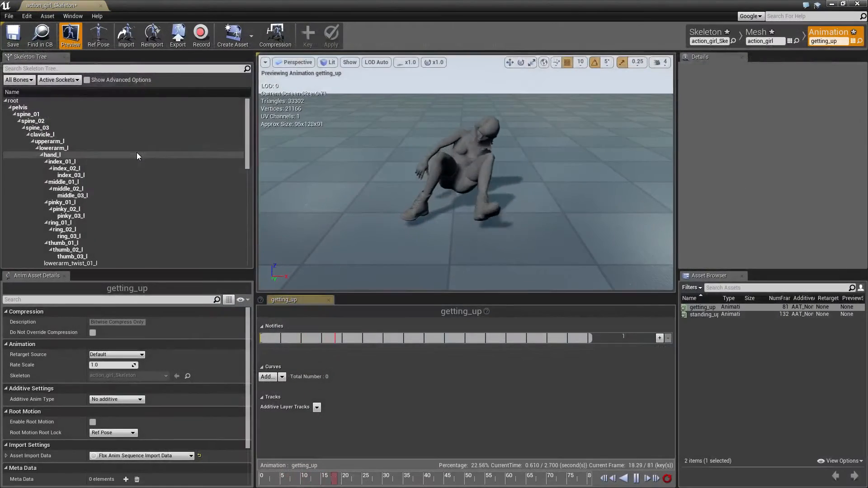
click(101, 5)
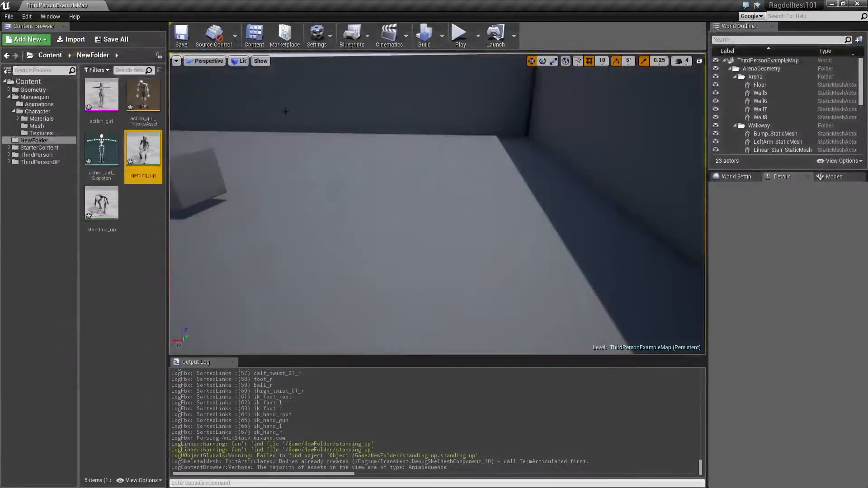
- Add the action_girl mesh as a retarget source and assign the Humanoid rig to its skeleton
double_click(102, 95)
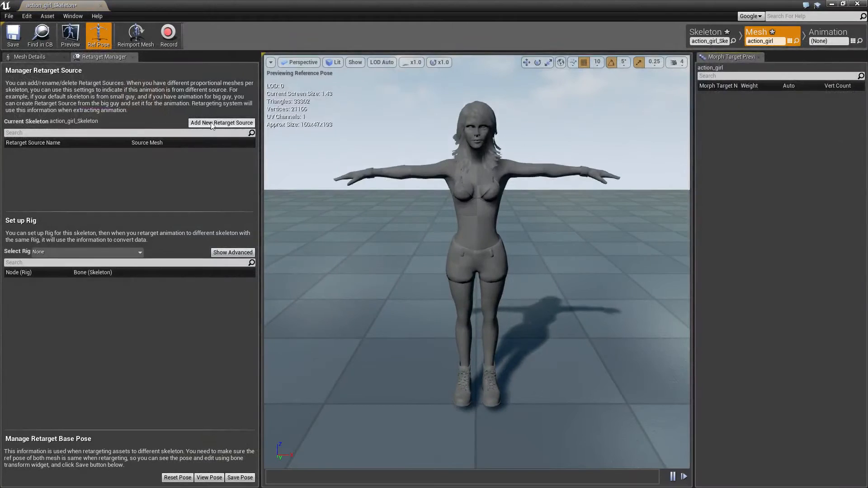
click(213, 123)
click(228, 151)
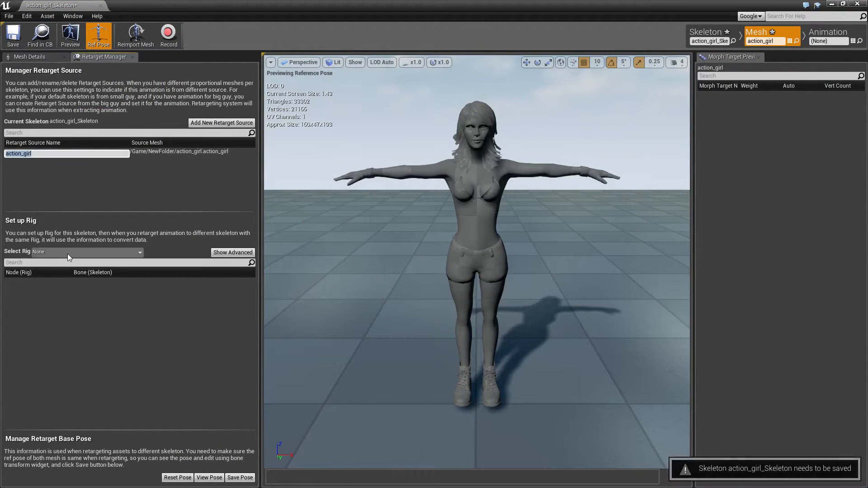
click(67, 252)
click(55, 270)
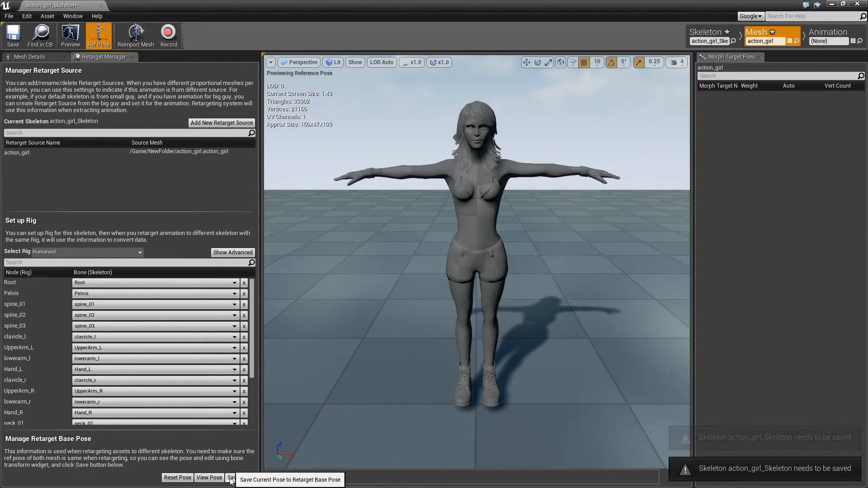
click(100, 5)
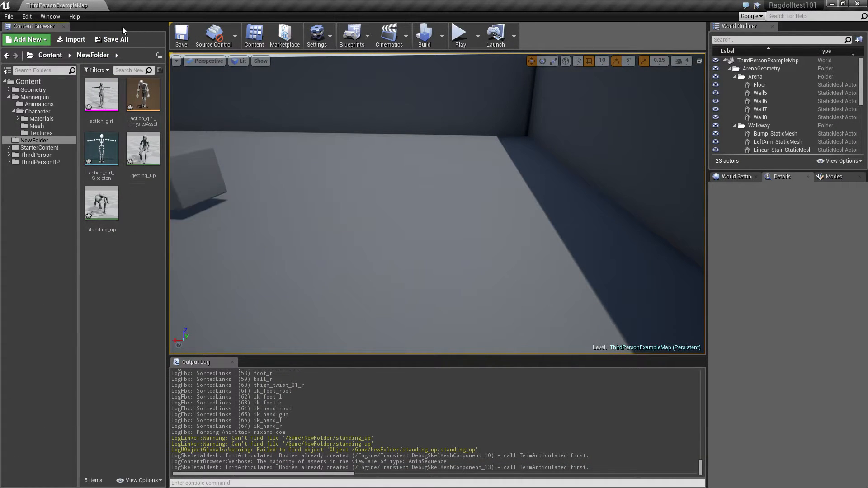
- Delete all the imported action_girl assets and both animations from NewFolder
click(72, 41)
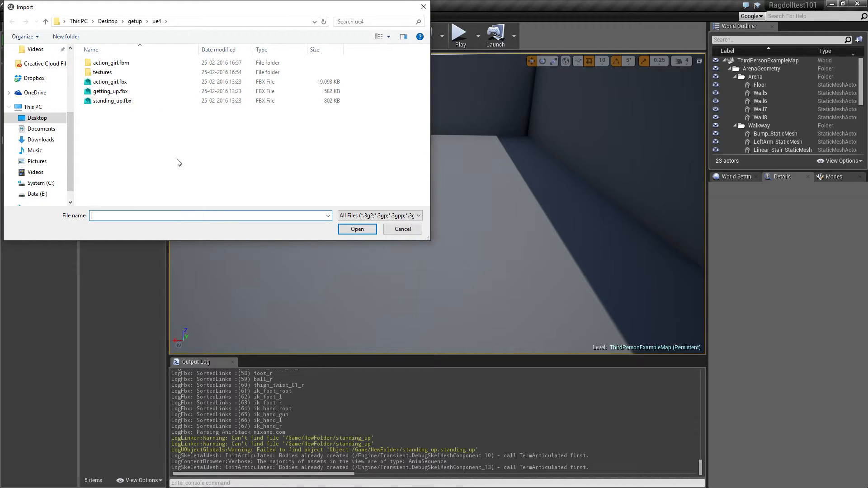
click(424, 7)
click(101, 204)
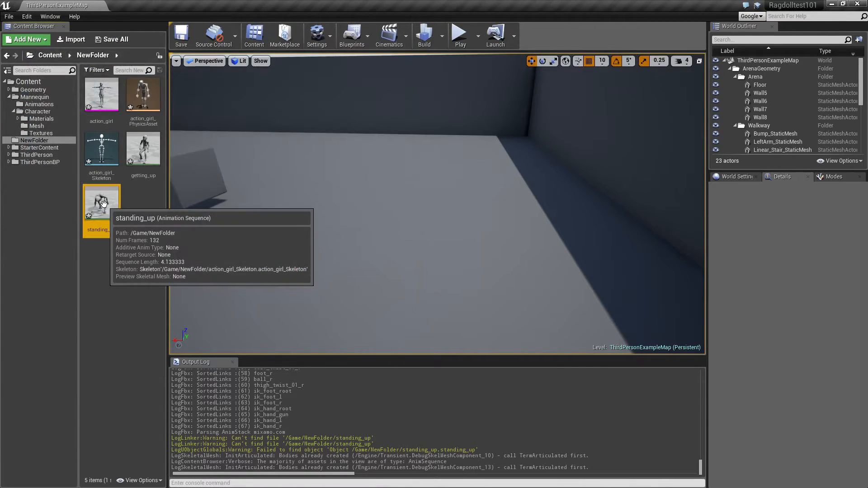
key(ctrl+a)
key(Delete)
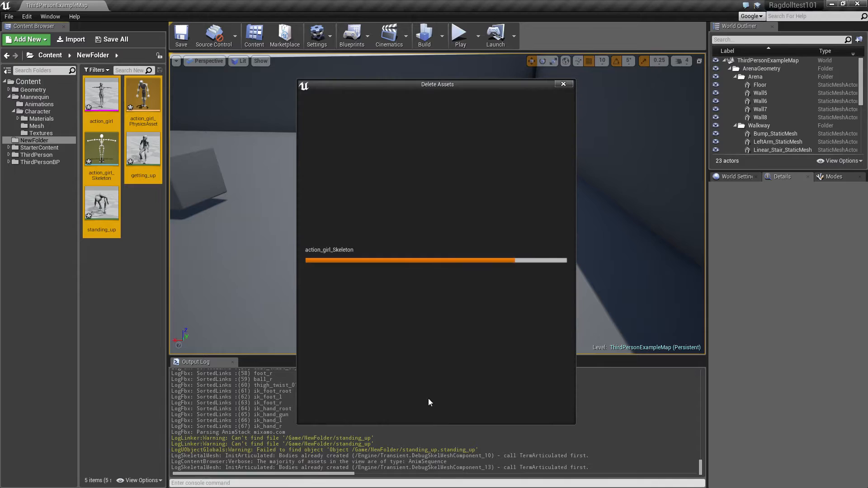
click(375, 407)
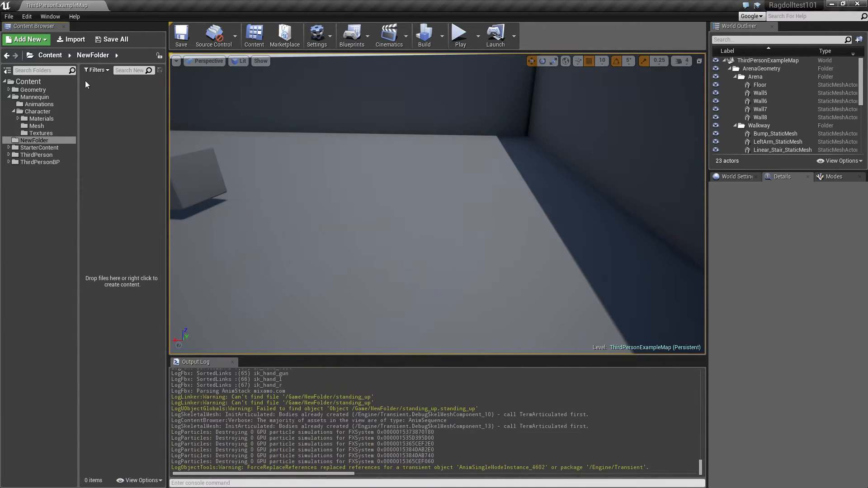
- Import action_girl2.fbx from the getup folder into NewFolder as a skeletal mesh without materials or textures
click(75, 40)
click(135, 22)
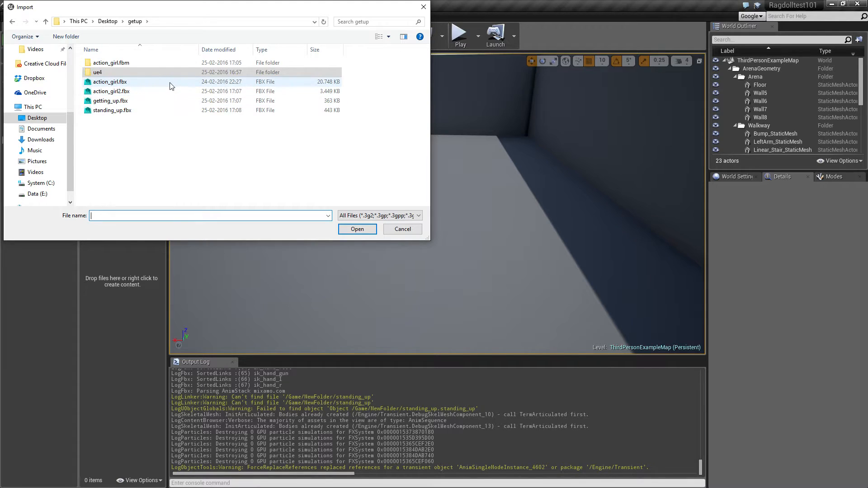
click(118, 92)
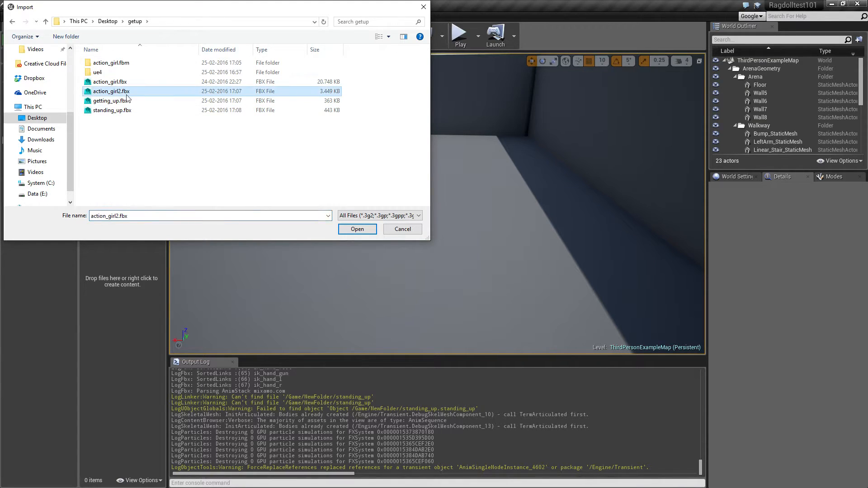
click(355, 229)
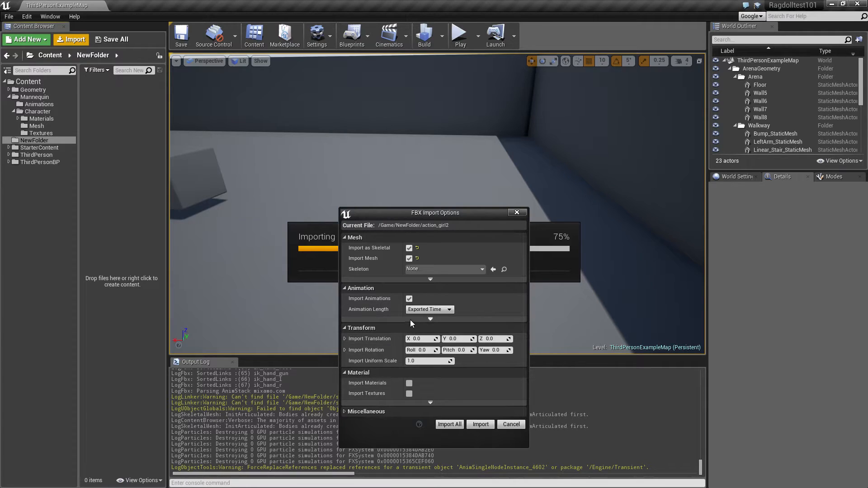
click(478, 424)
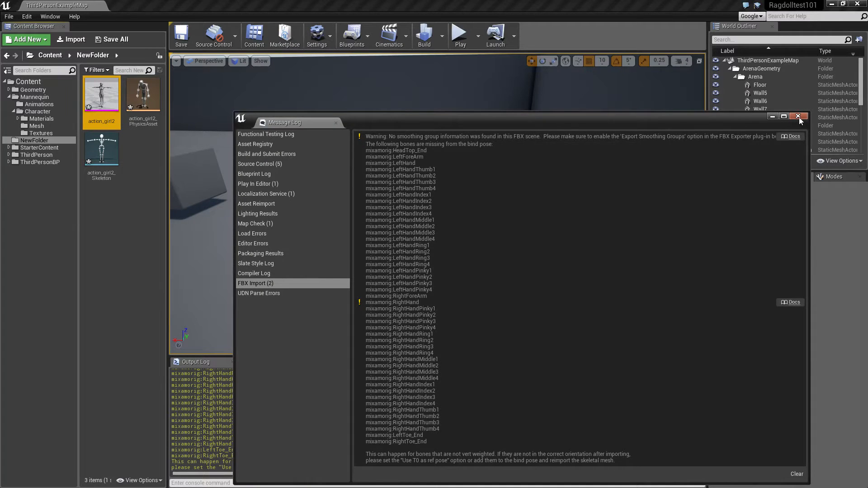
click(798, 116)
click(148, 157)
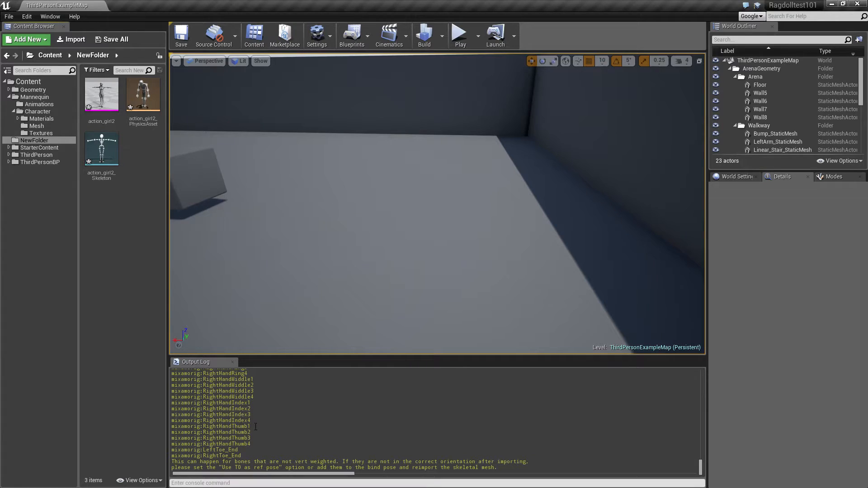
- Import getting_up.fbx and standing_up.fbx from the getup folder into NewFolder using action_girl2_Skeleton
scroll(227, 429, up, 15)
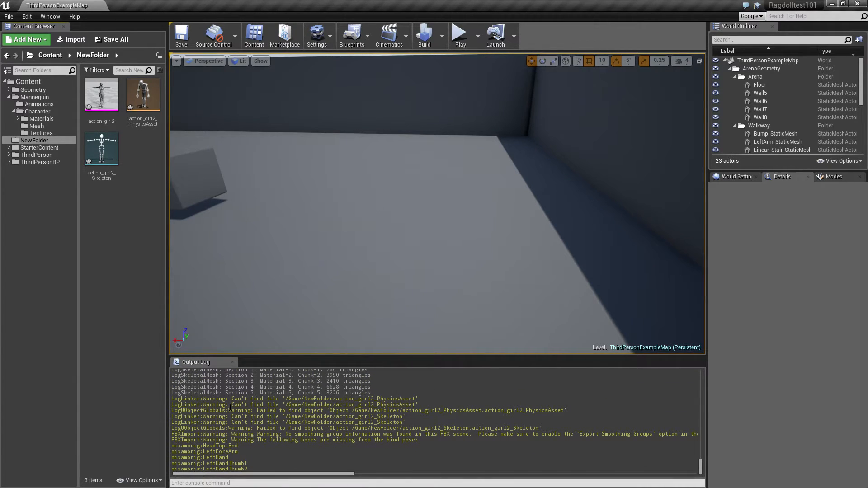
scroll(229, 408, down, 5)
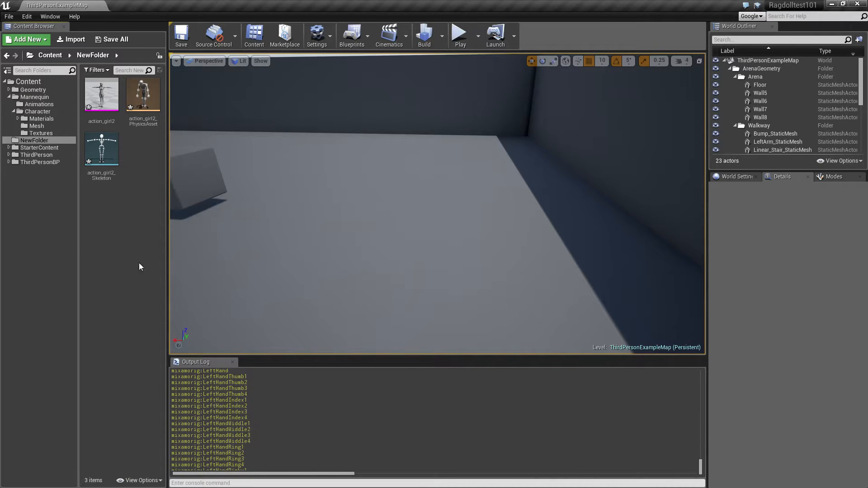
click(68, 39)
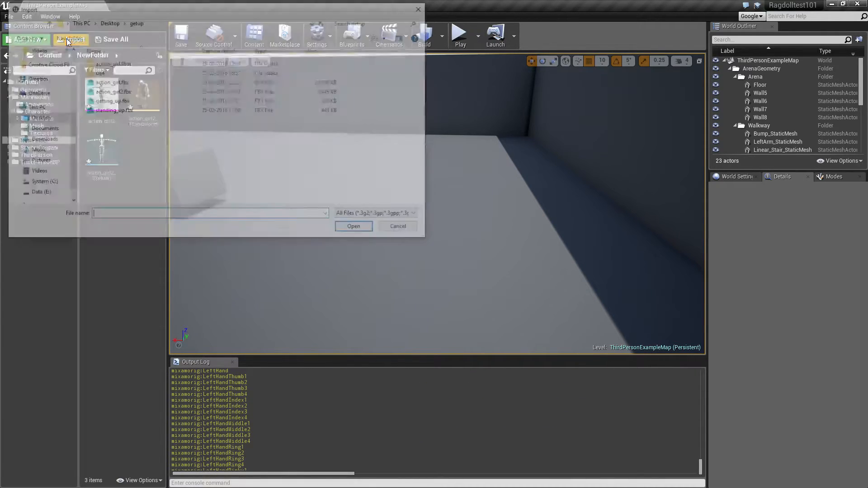
click(109, 102)
ctrl+click(111, 111)
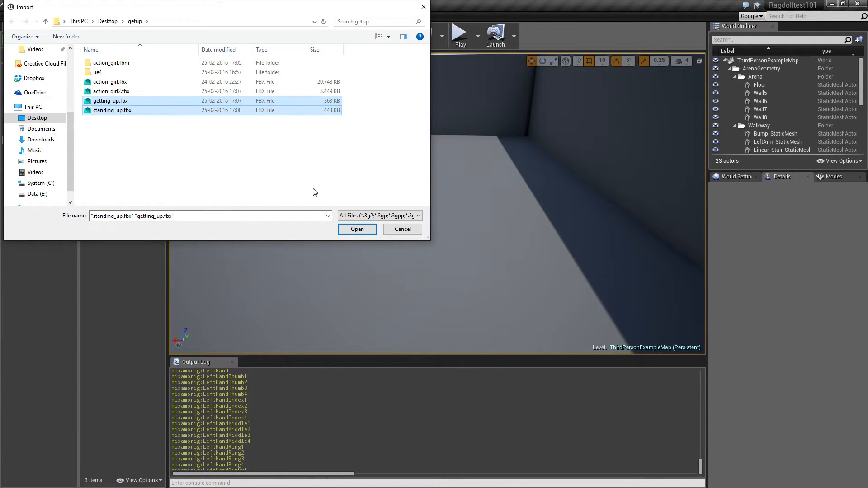
click(348, 230)
click(422, 239)
click(416, 247)
click(407, 236)
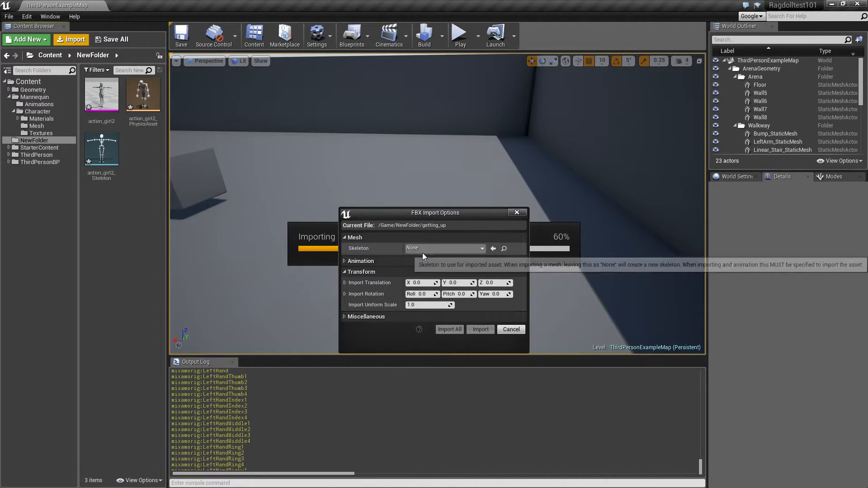
click(424, 249)
click(447, 316)
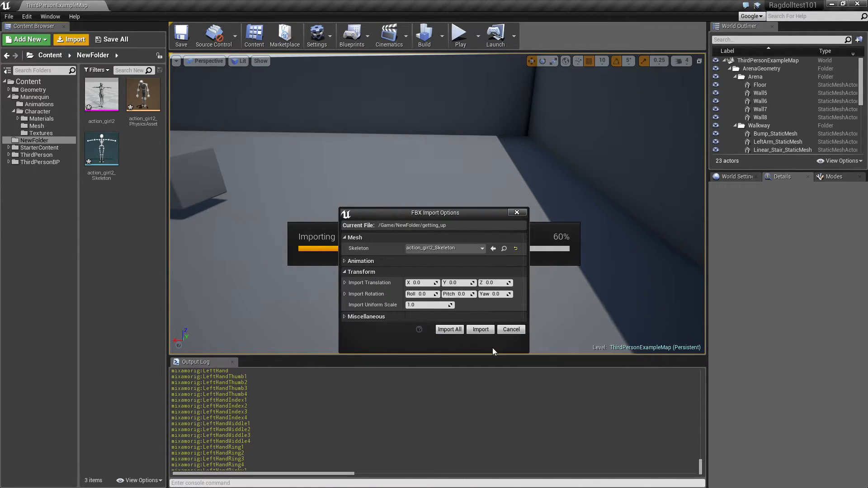
click(482, 330)
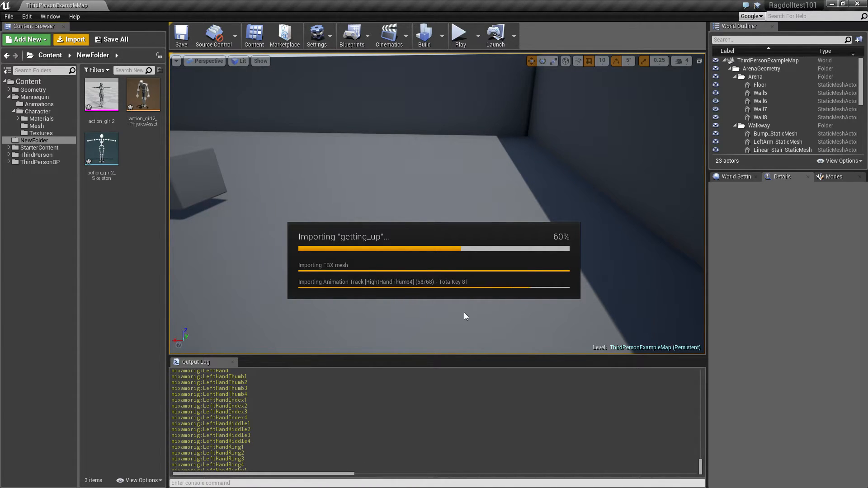
click(480, 330)
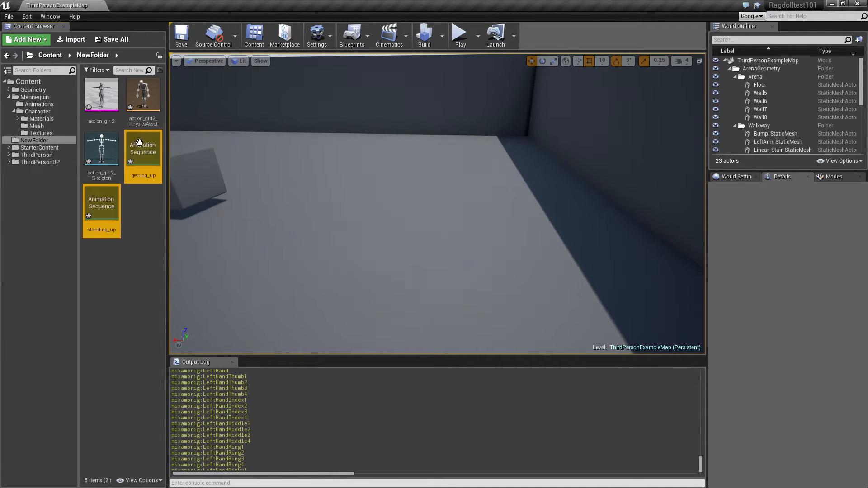
- Preview the getting_up animation, dock its editor beside the level, and return to the level
double_click(144, 153)
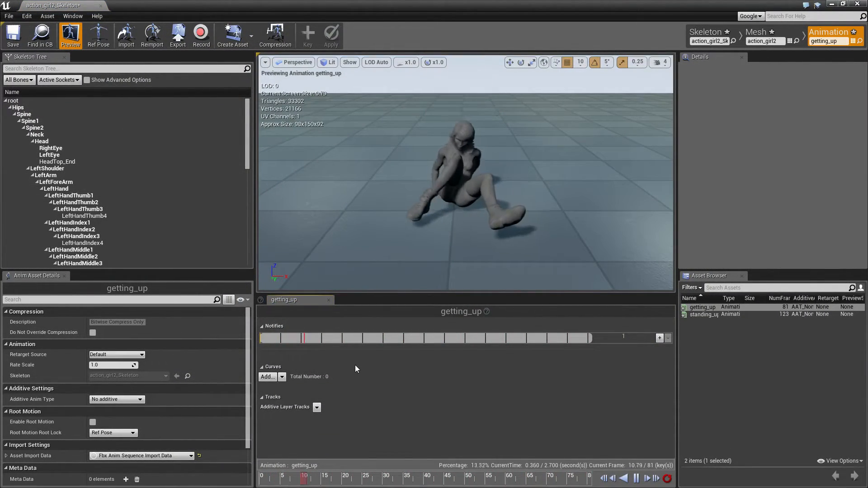
drag(57, 7, 136, 6)
click(59, 5)
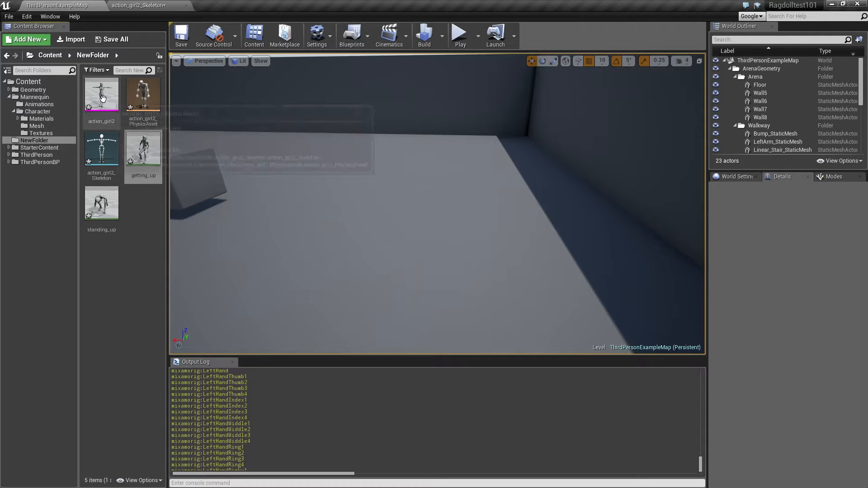
- Add the action_girl2 mesh as a retarget source and assign the Humanoid rig to its skeleton
right_click(105, 100)
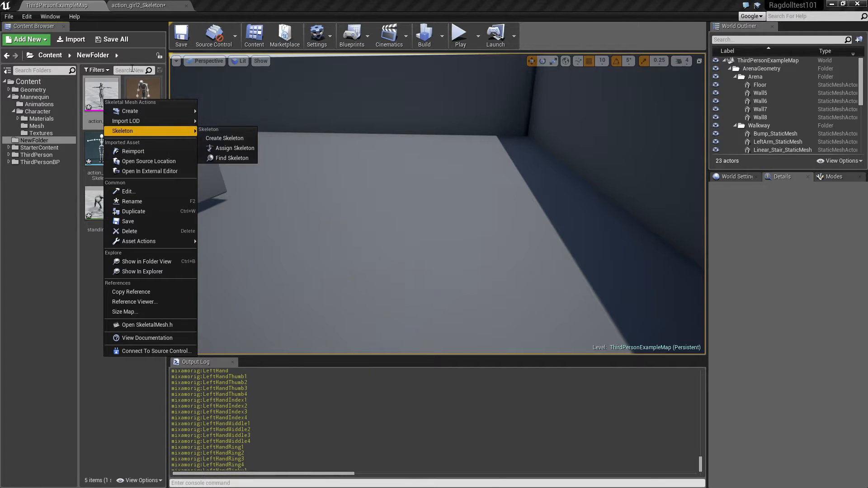
click(96, 90)
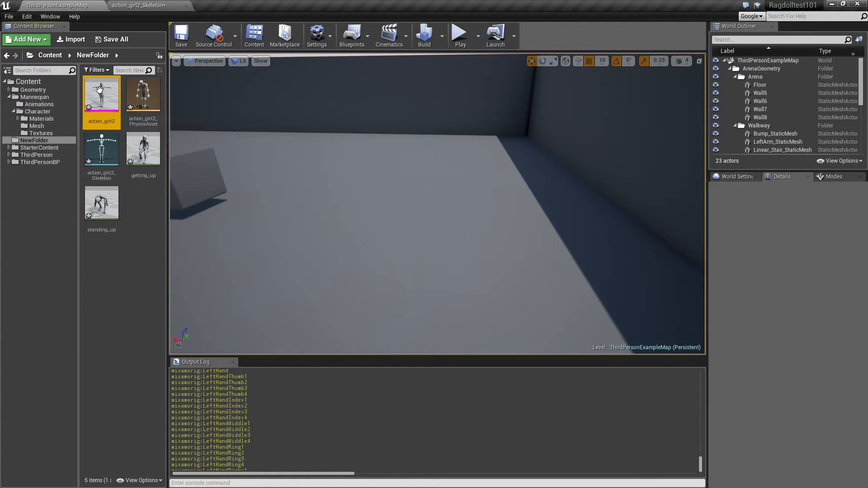
double_click(101, 91)
click(706, 37)
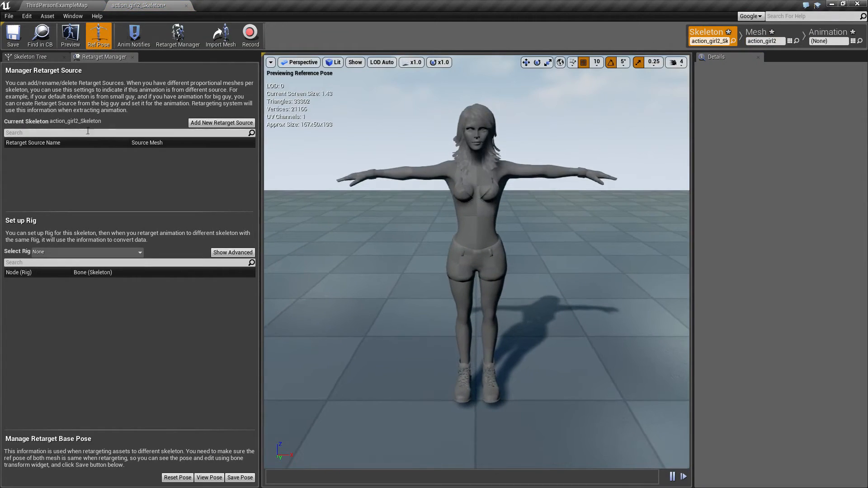
click(204, 123)
click(222, 148)
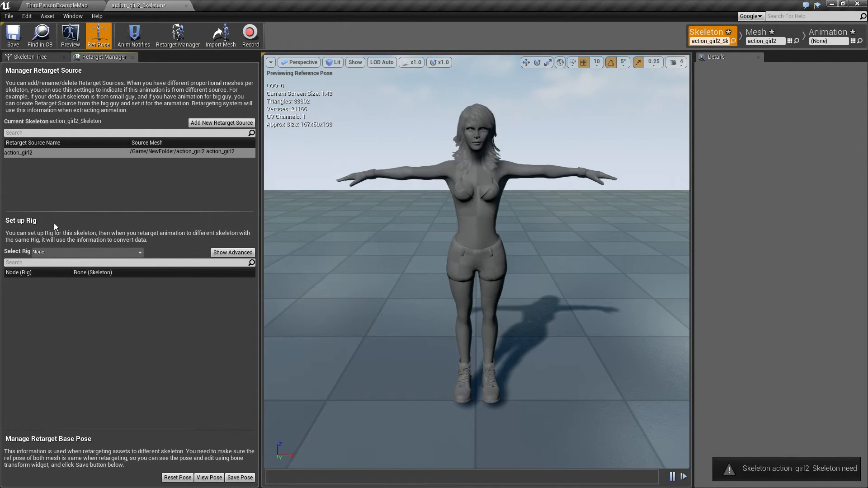
click(69, 250)
click(59, 268)
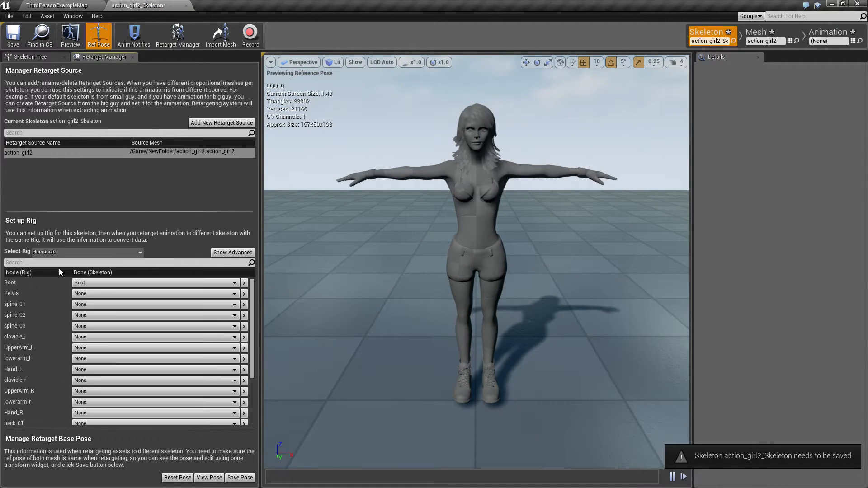
- Map the rig's Pelvis to Hips, spine_01 to Spine, spine_02 to Spine1 and spine_03 to Spine2
click(217, 293)
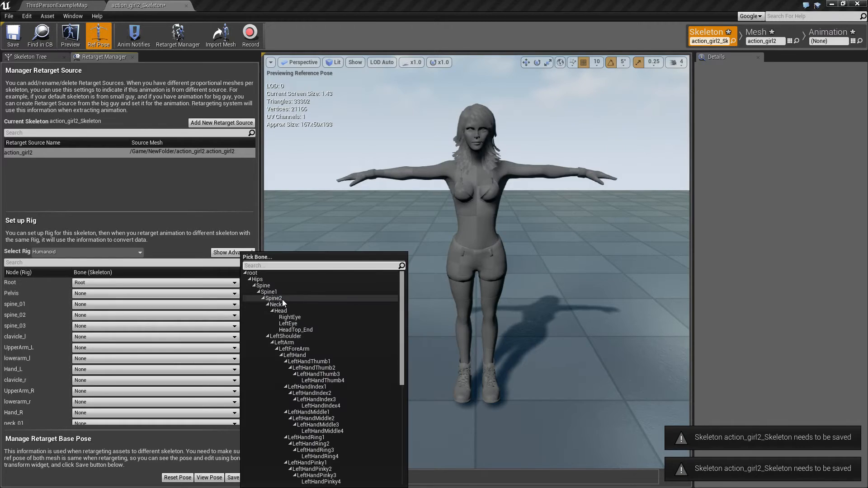
click(264, 279)
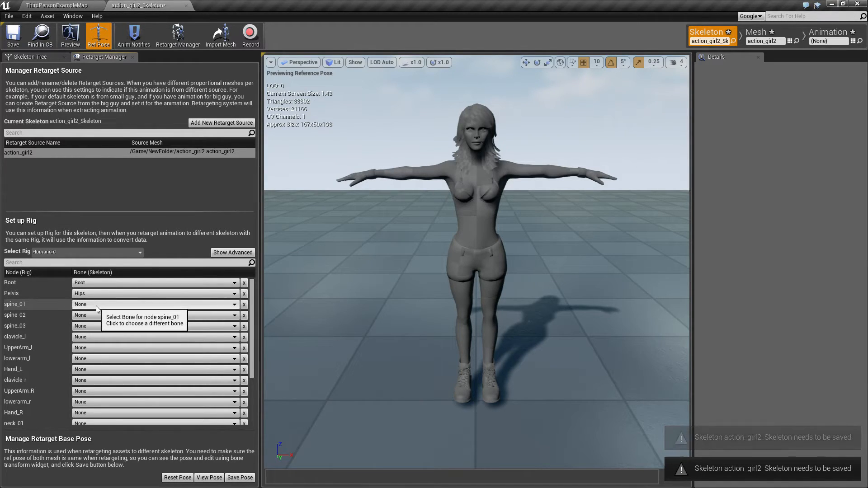
click(95, 306)
click(270, 287)
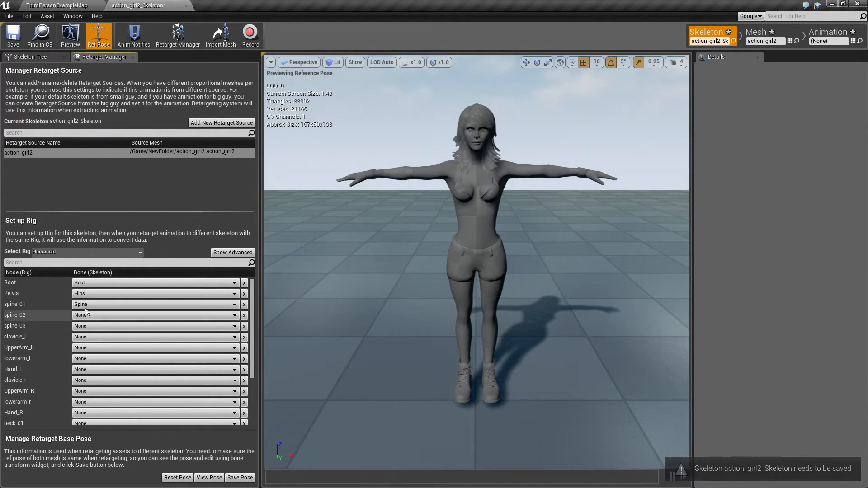
click(107, 315)
click(279, 295)
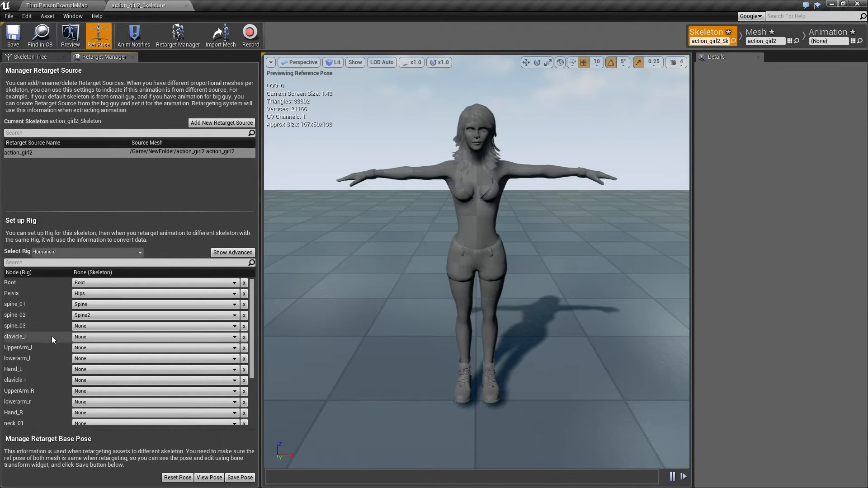
click(101, 327)
click(284, 296)
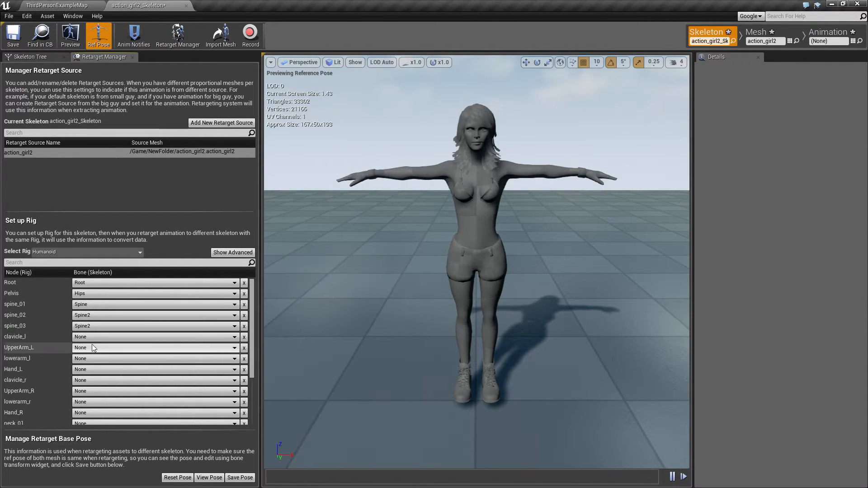
click(92, 327)
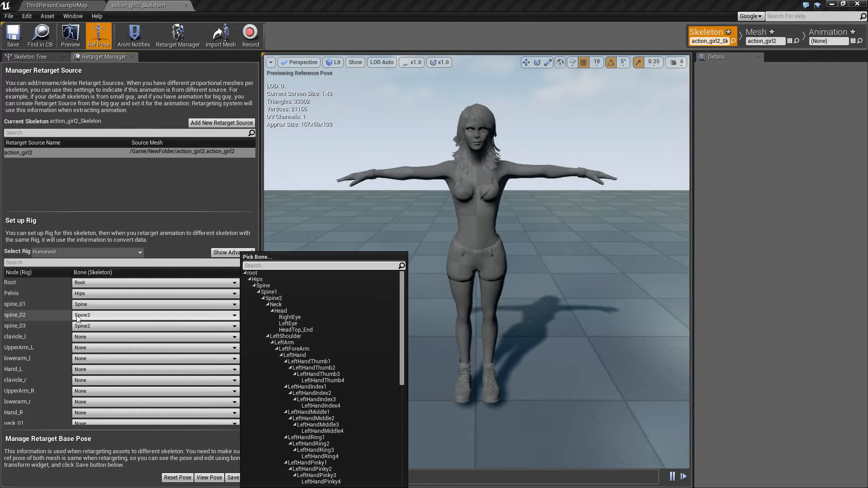
click(268, 292)
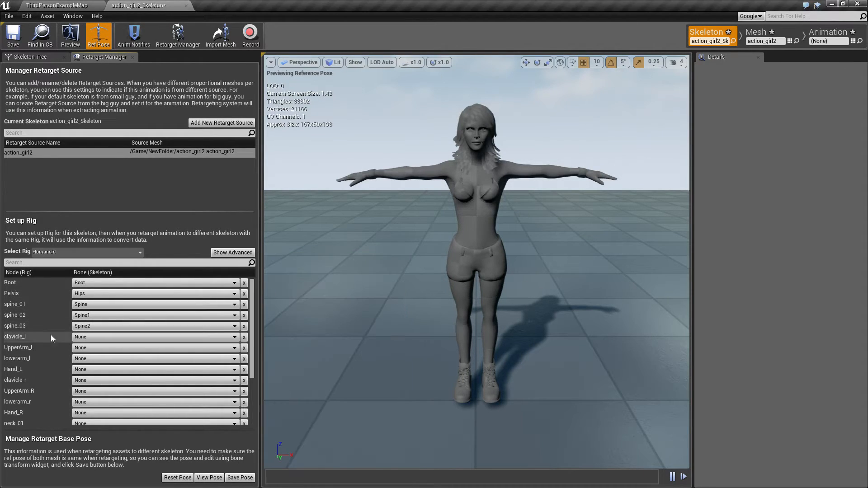
- Map clavicle_l to LeftShoulder, UpperArm_L to LeftArm, lowerarm_l to LeftForeArm and Hand_L to LeftHand
click(103, 337)
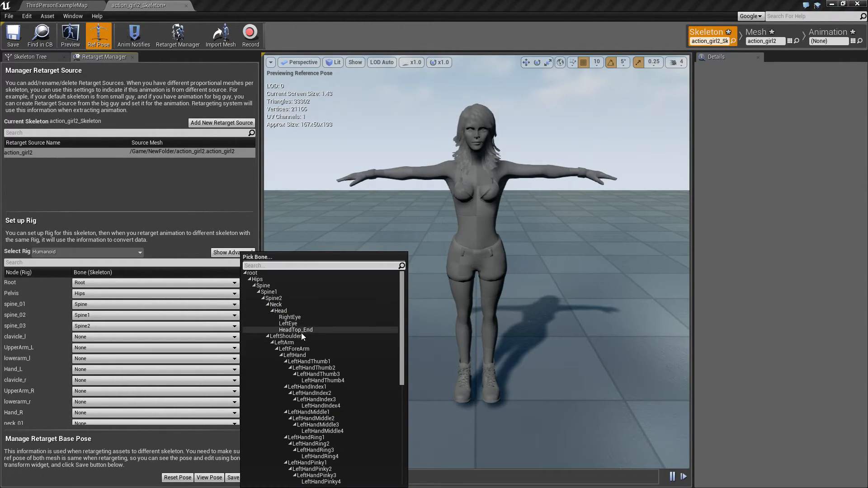
click(302, 336)
click(100, 348)
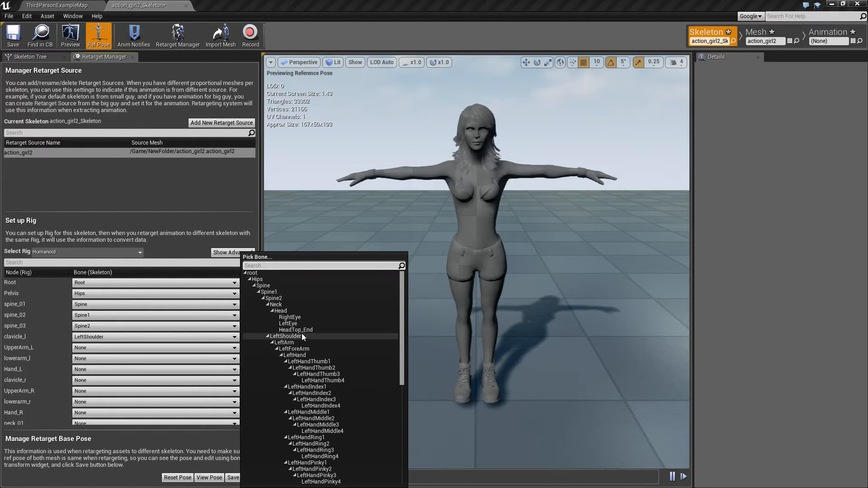
click(305, 342)
click(97, 359)
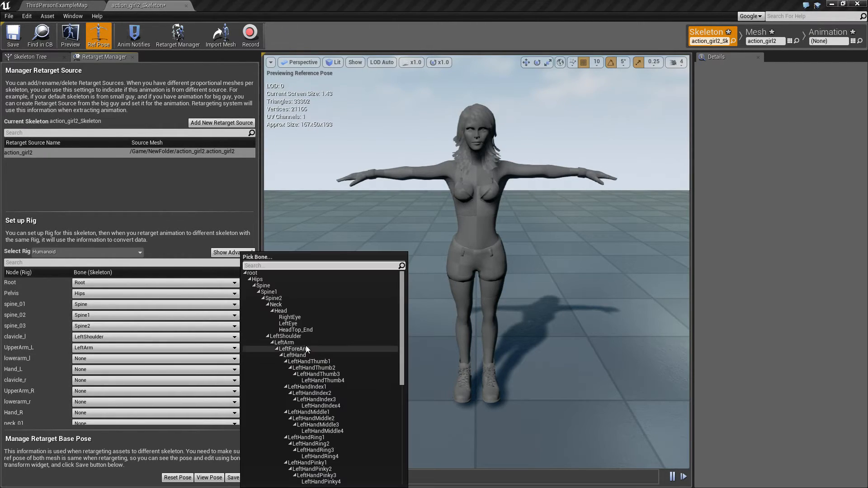
click(308, 349)
click(91, 369)
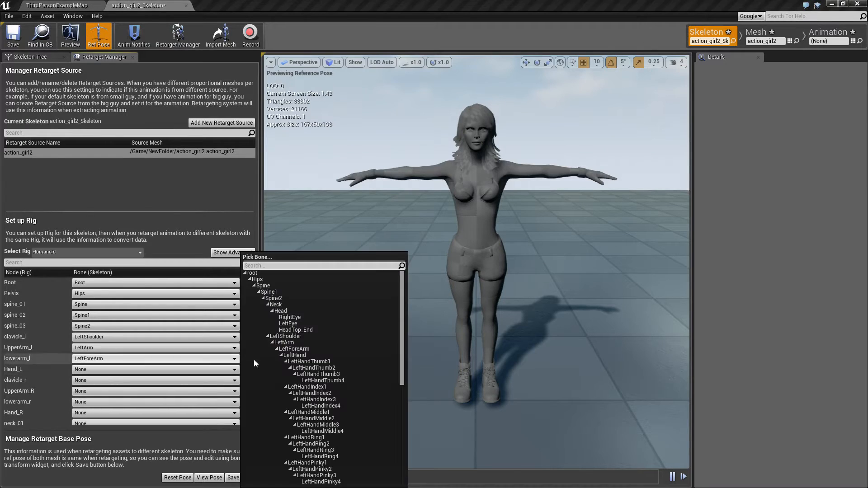
click(312, 355)
- Map clavicle_r to RightShoulder, UpperArm_R to RightArm, lowerarm_r to RightForeArm and Hand_R to RightHand
click(113, 383)
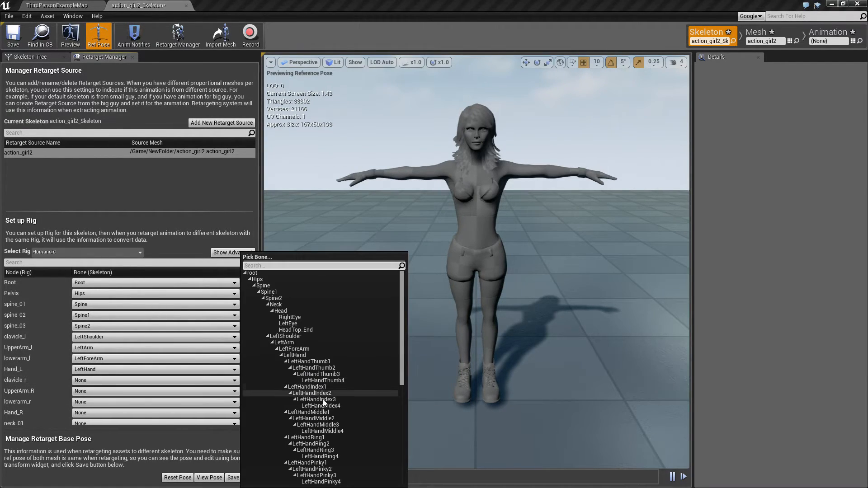
scroll(298, 368, down, 7)
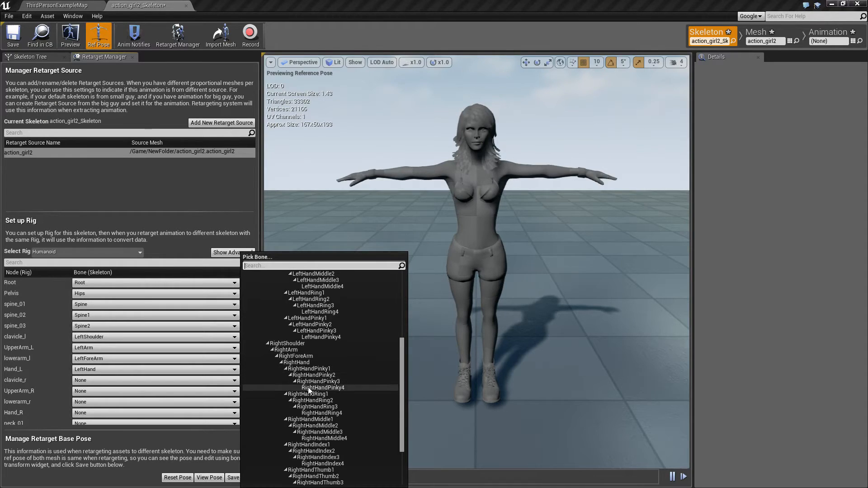
click(300, 345)
click(105, 390)
scroll(312, 422, down, 6)
click(312, 422)
click(91, 406)
scroll(332, 435, down, 6)
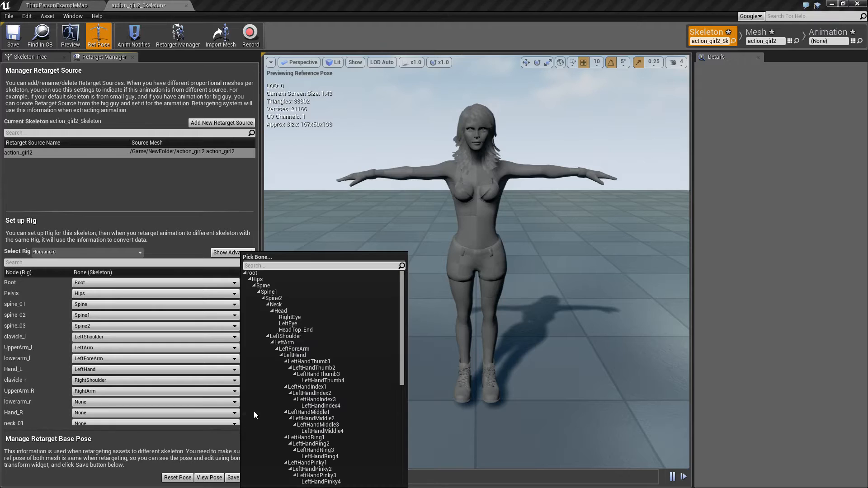
click(315, 416)
click(93, 412)
scroll(293, 443, down, 6)
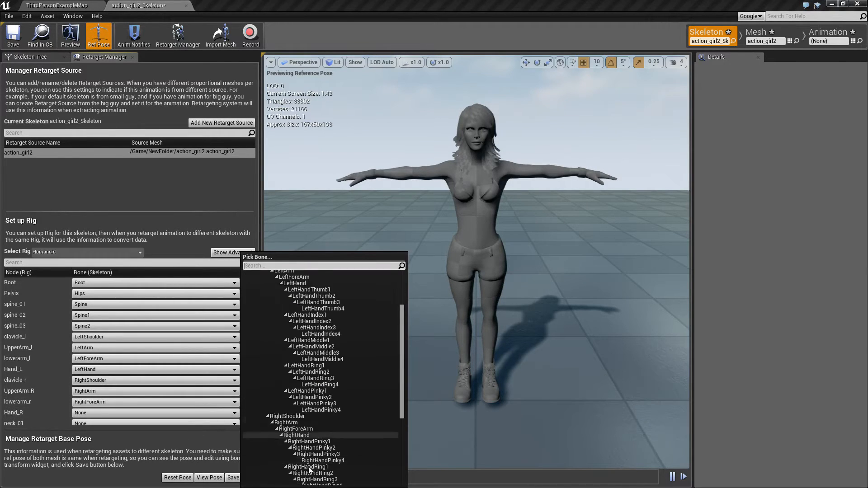
click(308, 435)
- Map the rig's neck_01 node to the Neck bone
scroll(108, 416, down, 3)
scroll(120, 366, down, 1)
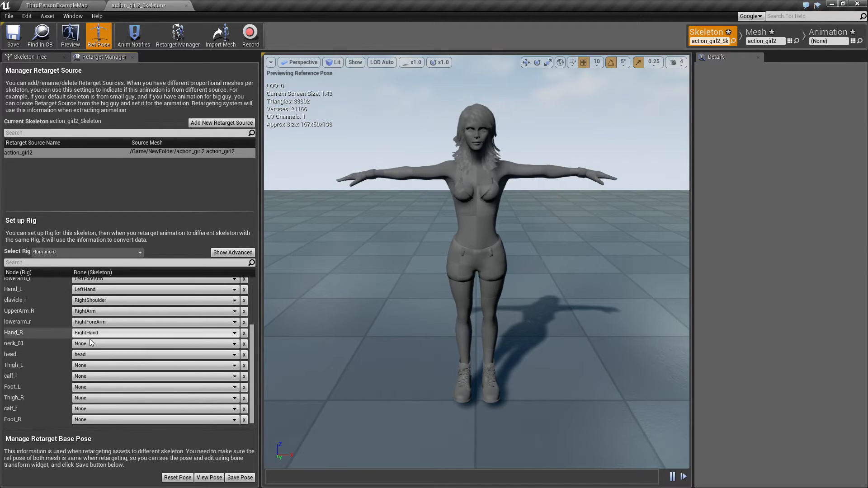
click(91, 344)
click(284, 306)
- Map Thigh_L to LeftUpLeg, calf_l to LeftLeg and Foot_L to LeftFoot
click(103, 366)
scroll(319, 398, down, 10)
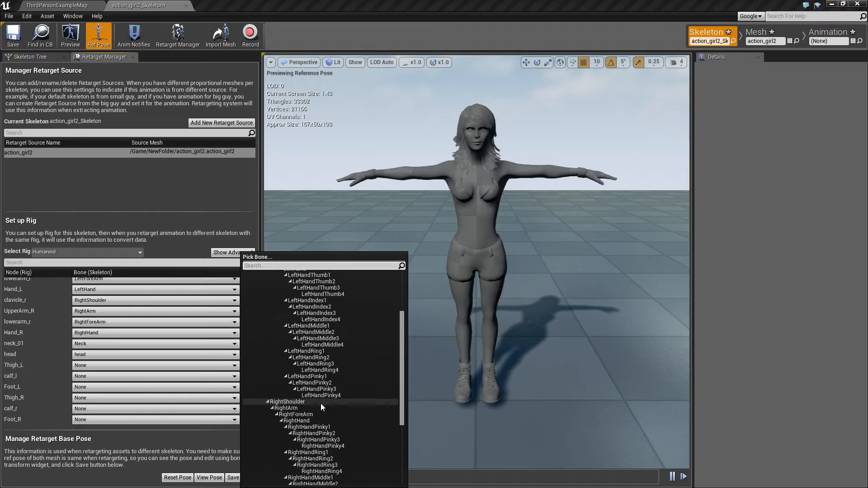
click(288, 426)
click(97, 375)
scroll(334, 446, down, 9)
scroll(311, 439, down, 3)
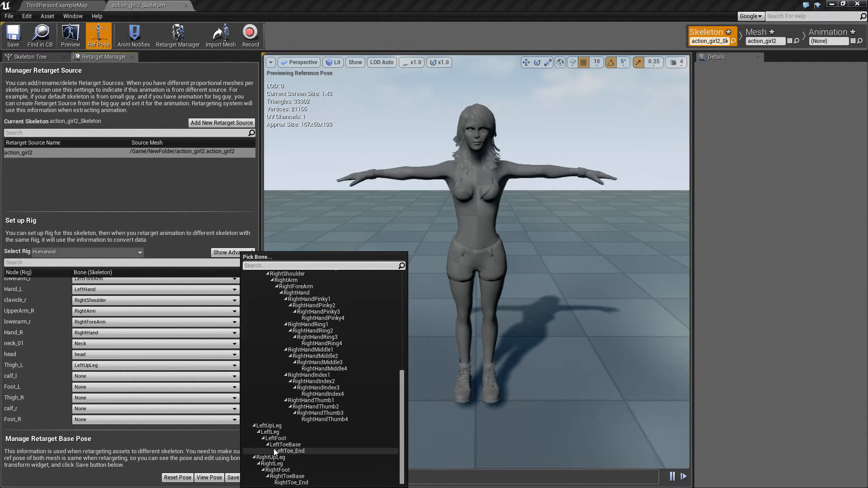
click(276, 436)
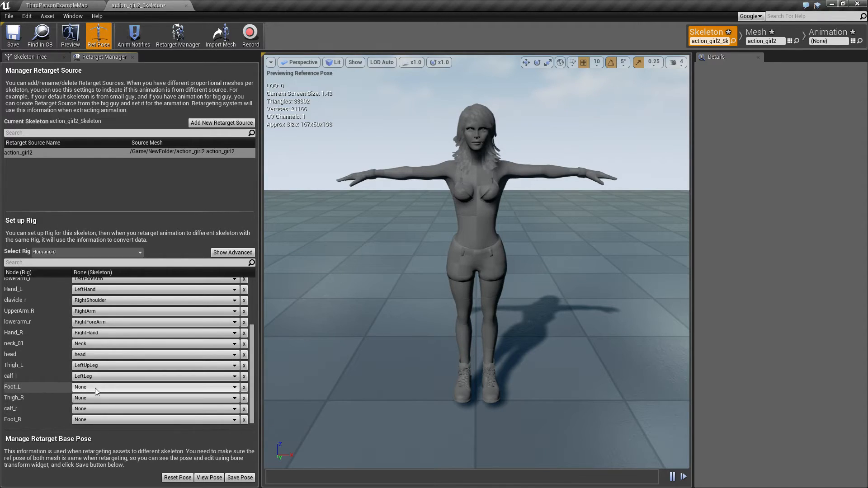
click(96, 388)
scroll(295, 436, down, 12)
click(286, 438)
- Map Thigh_R to RightUpLeg, calf_r to RightLeg and Foot_R to RightFoot
click(204, 400)
scroll(324, 420, down, 10)
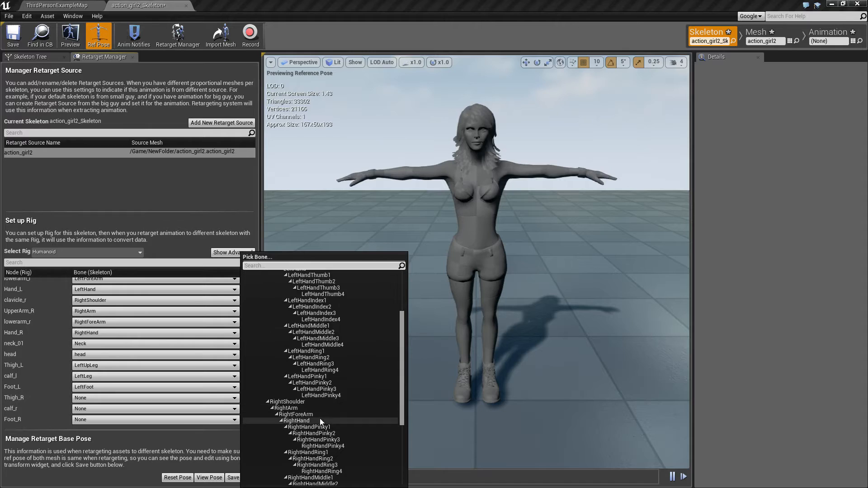
click(279, 458)
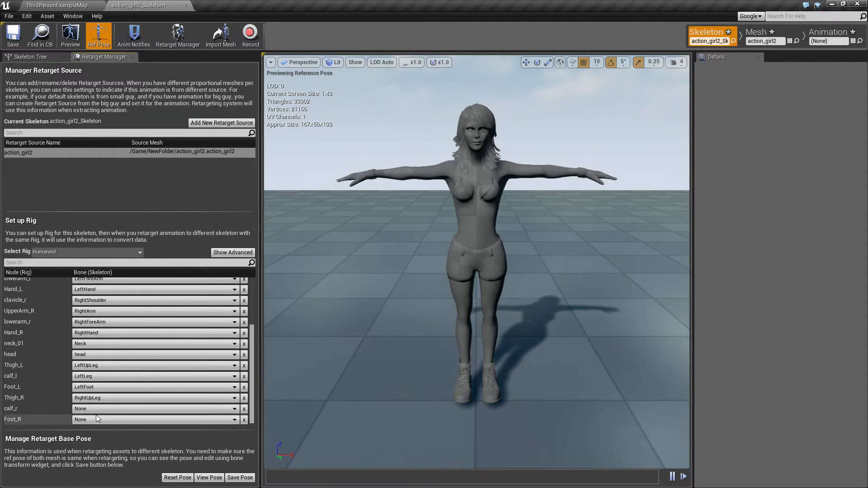
click(154, 409)
scroll(308, 446, down, 10)
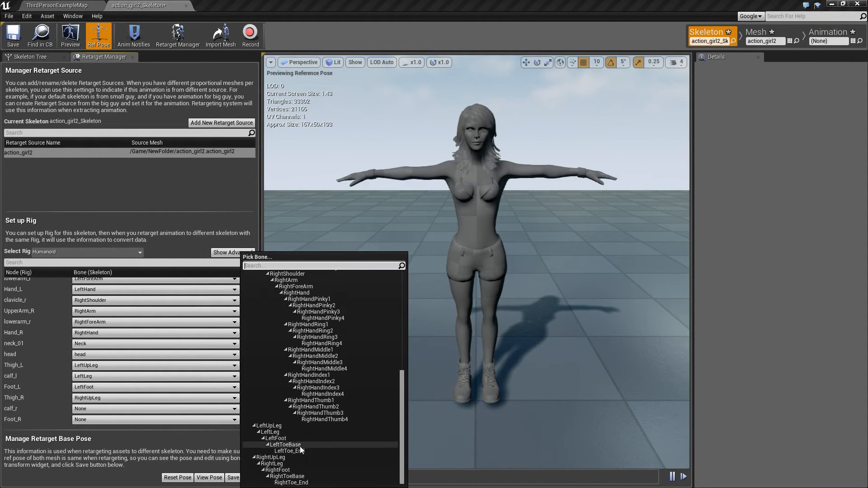
click(272, 464)
click(136, 420)
scroll(305, 441, down, 10)
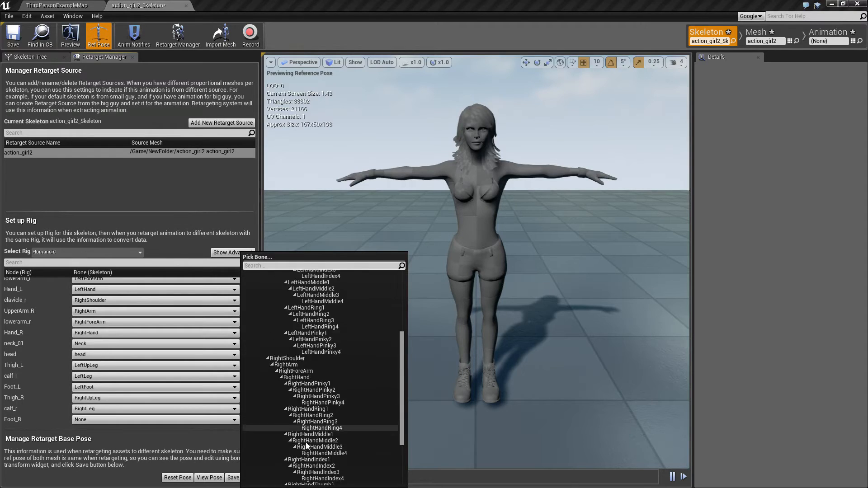
click(284, 471)
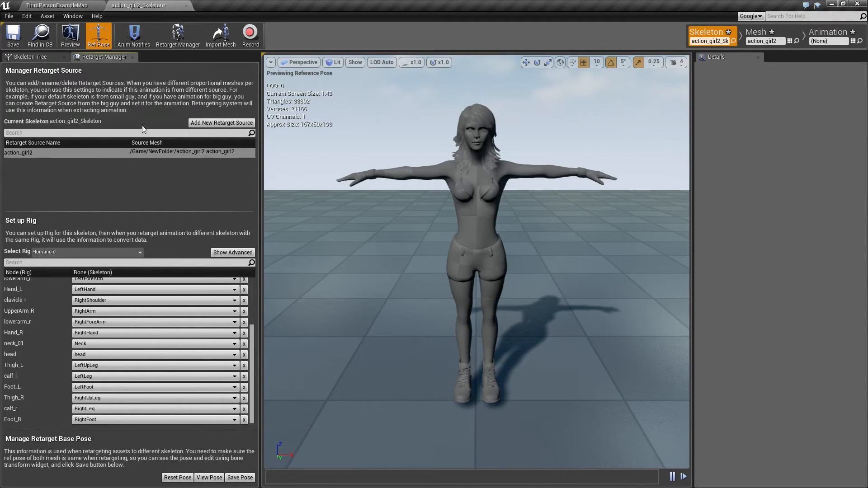
- Show the advanced rig nodes and map index_01_l, index_02_l and index_03_l to LeftHandIndex1, LeftHandIndex2 and LeftHandIndex3
click(234, 252)
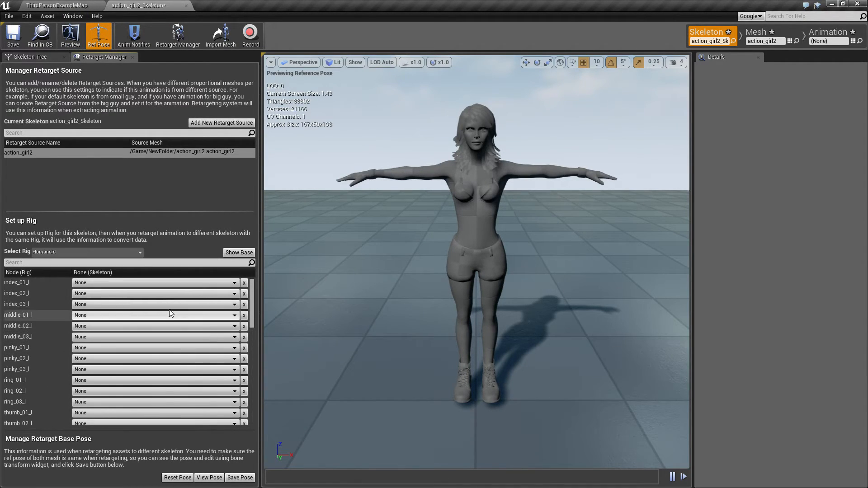
click(173, 282)
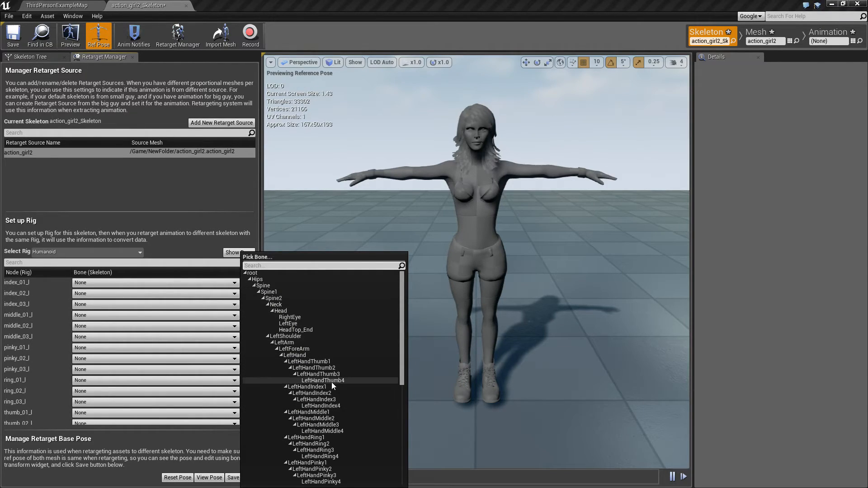
click(318, 386)
click(190, 293)
scroll(322, 404, down, 3)
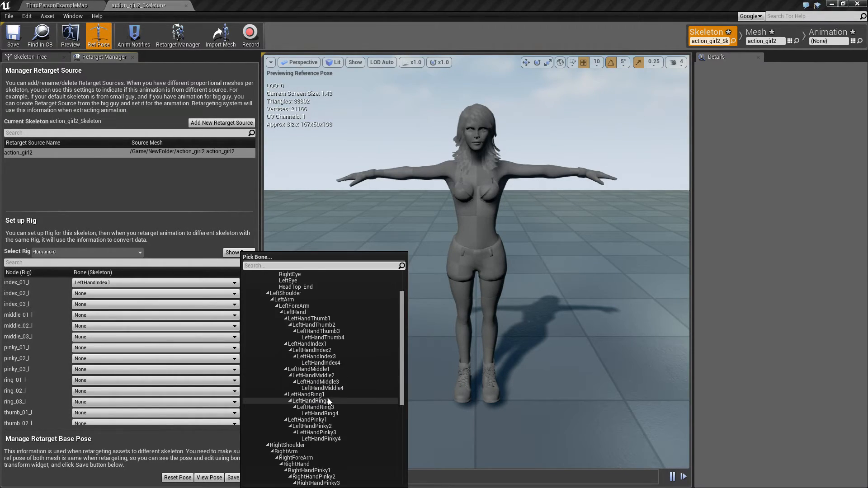
click(327, 351)
click(80, 304)
scroll(335, 362, down, 4)
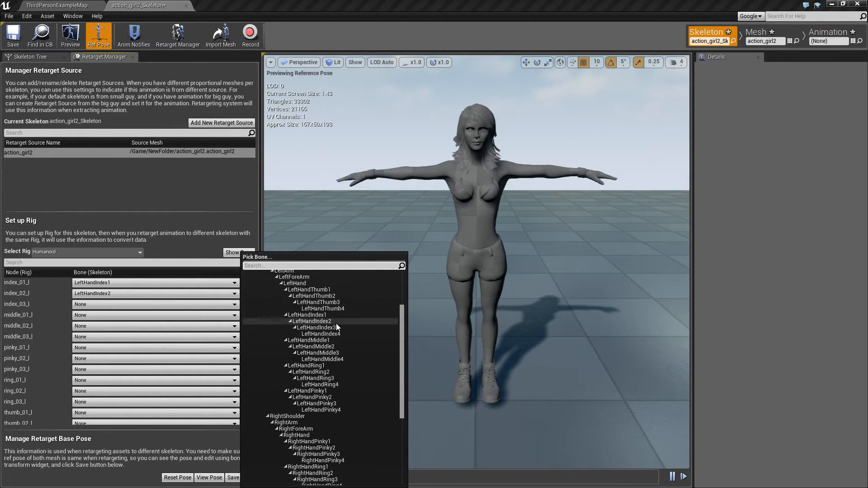
click(322, 328)
- Map middle_01_l, middle_02_l and middle_03_l to LeftHandMiddle1, LeftHandMiddle2 and LeftHandMiddle3
click(118, 316)
scroll(338, 382, down, 2)
click(333, 397)
click(96, 326)
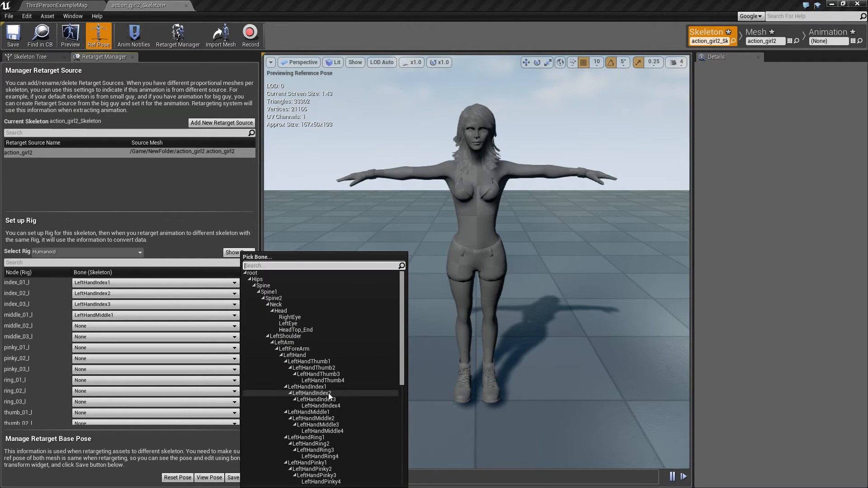
click(340, 419)
click(113, 337)
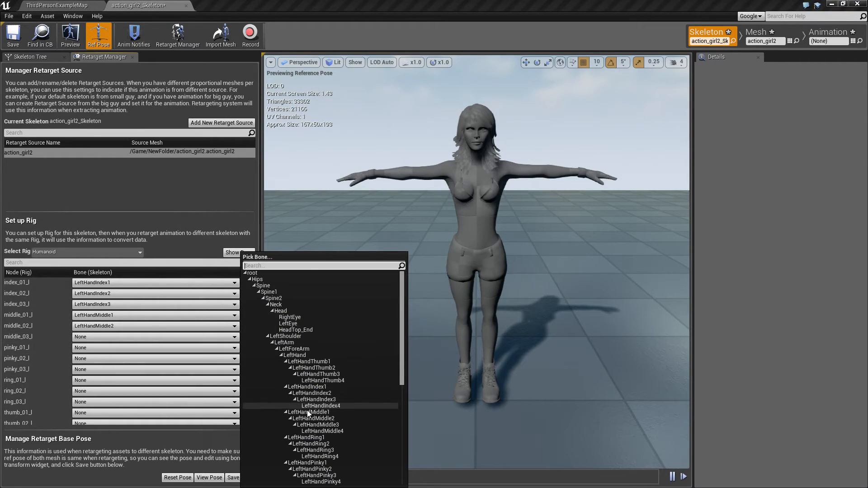
click(349, 424)
- Map pinky_01_l, pinky_02_l and pinky_03_l to LeftHandPinky1, LeftHandPinky2 and LeftHandPinky3
click(94, 347)
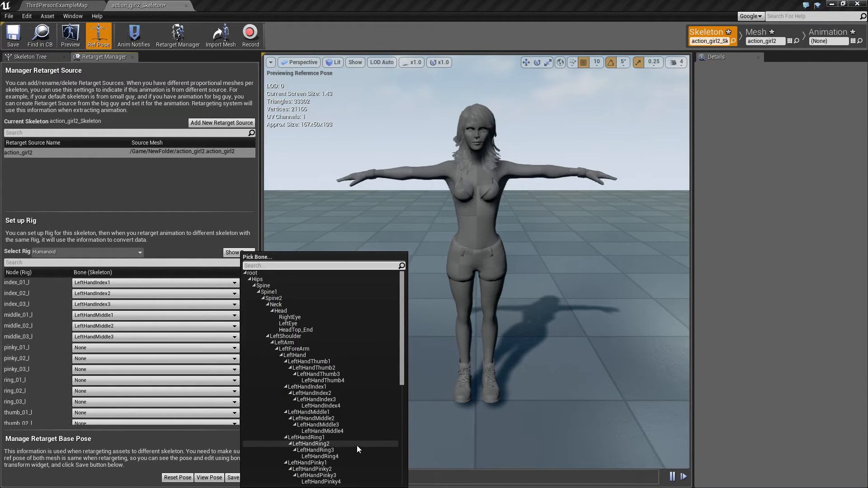
scroll(358, 443, down, 2)
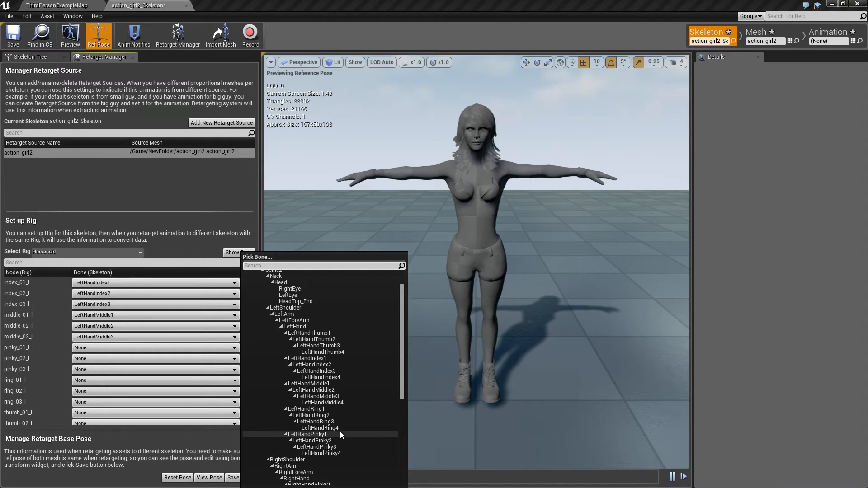
click(310, 434)
click(103, 360)
scroll(368, 463, down, 2)
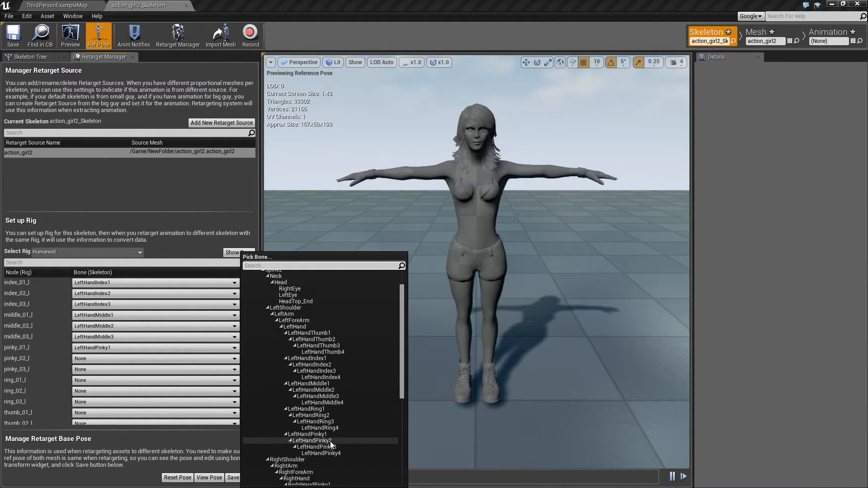
click(330, 442)
click(92, 369)
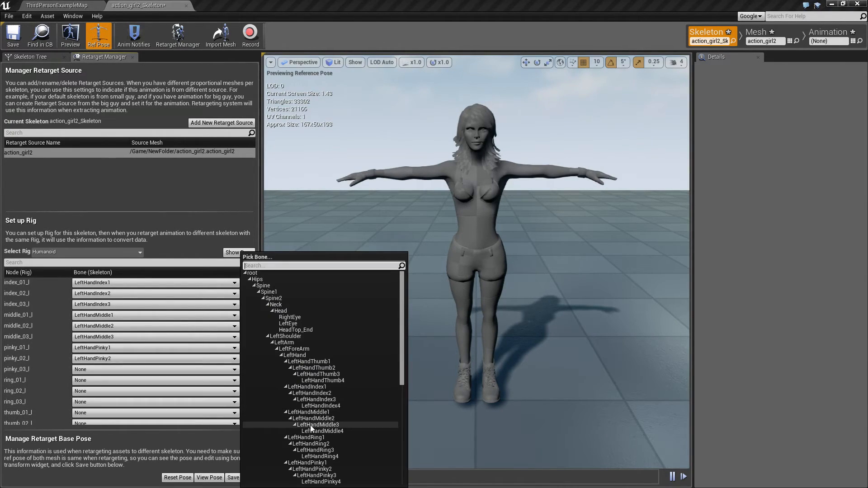
click(339, 476)
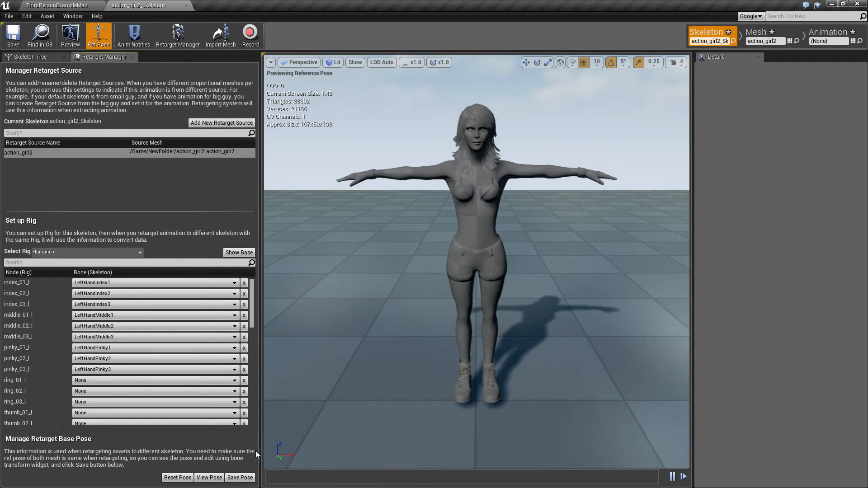
- Map ring_01_l, ring_02_l and ring_03_l to LeftHandRing1, LeftHandRing2 and LeftHandRing3
click(96, 381)
scroll(332, 434, down, 2)
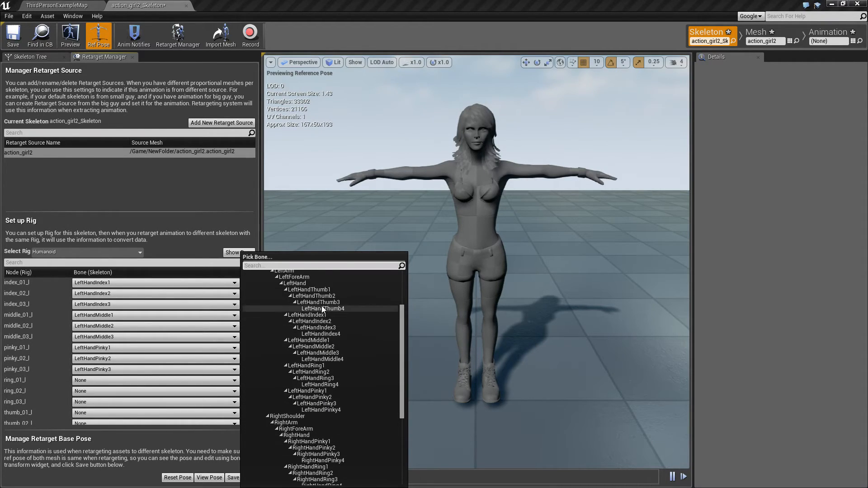
click(327, 365)
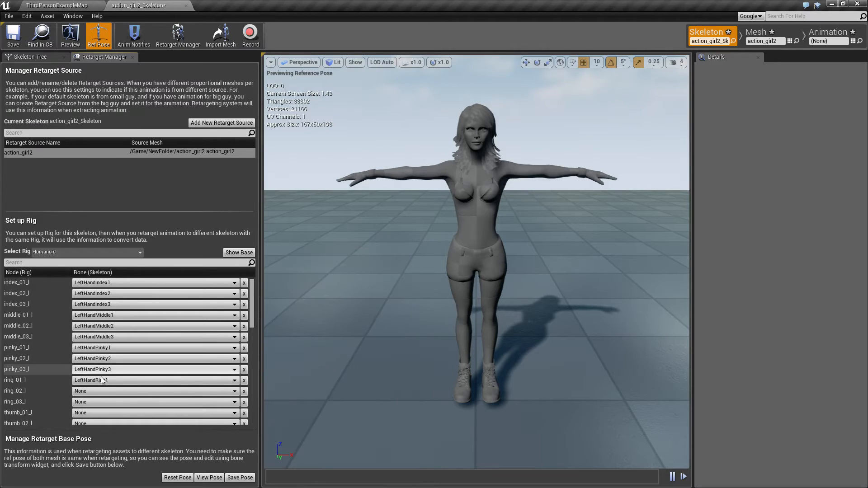
click(89, 392)
click(315, 441)
click(93, 403)
click(304, 448)
- Map thumb_01_l, thumb_02_l and thumb_03_l to LeftHandThumb1, LeftHandThumb2 and LeftHandThumb3
scroll(95, 389, down, 3)
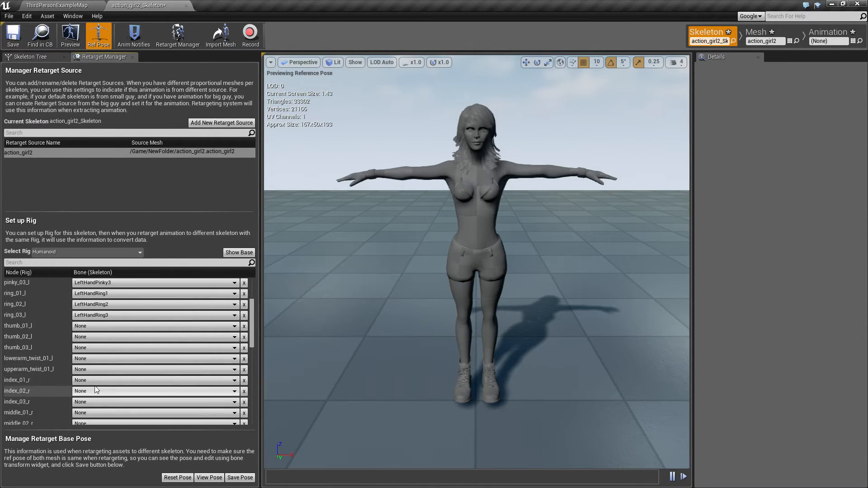
click(89, 327)
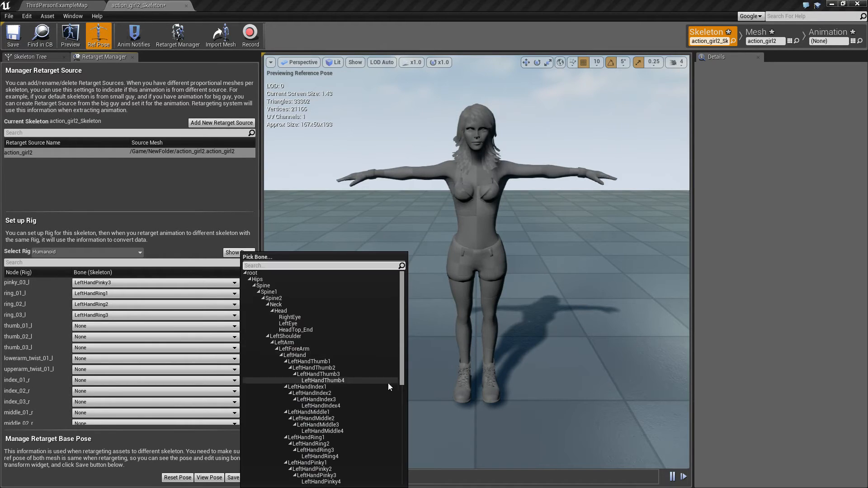
click(329, 361)
click(92, 337)
click(276, 368)
click(104, 348)
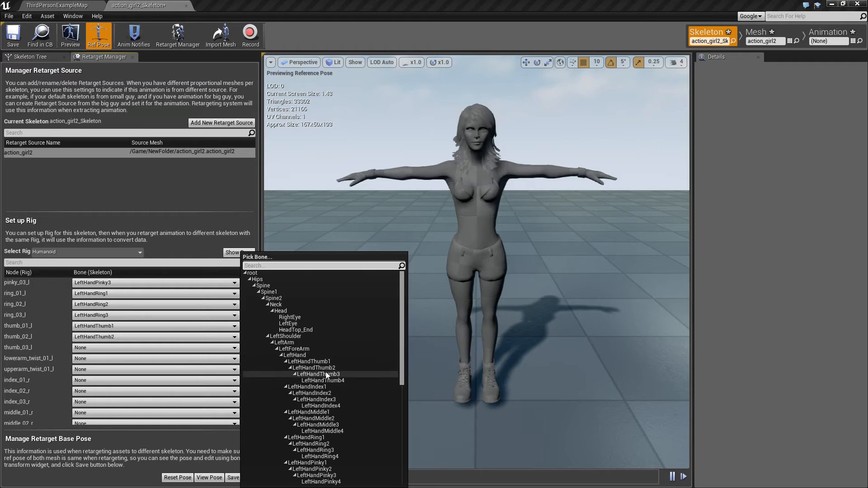
click(325, 374)
- Map index_01_r, index_02_r and index_03_r to RightHandIndex1, RightHandIndex2 and RightHandIndex3
scroll(99, 333, down, 2)
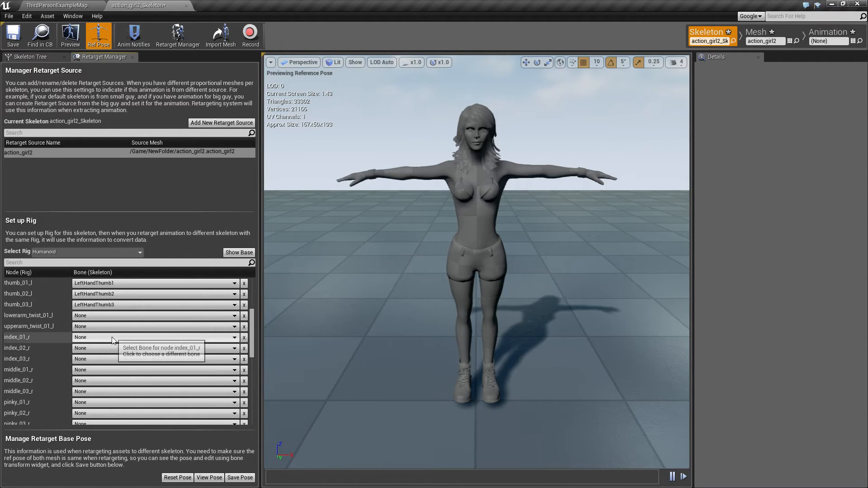
click(113, 340)
scroll(306, 394, down, 10)
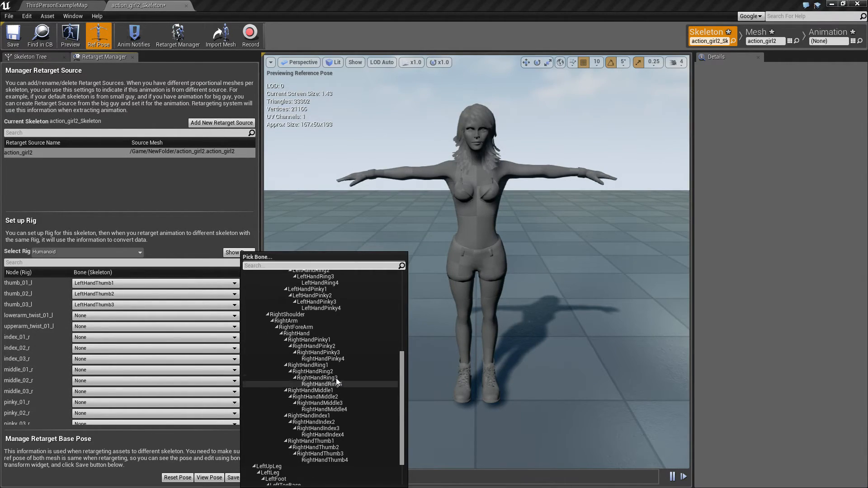
click(334, 414)
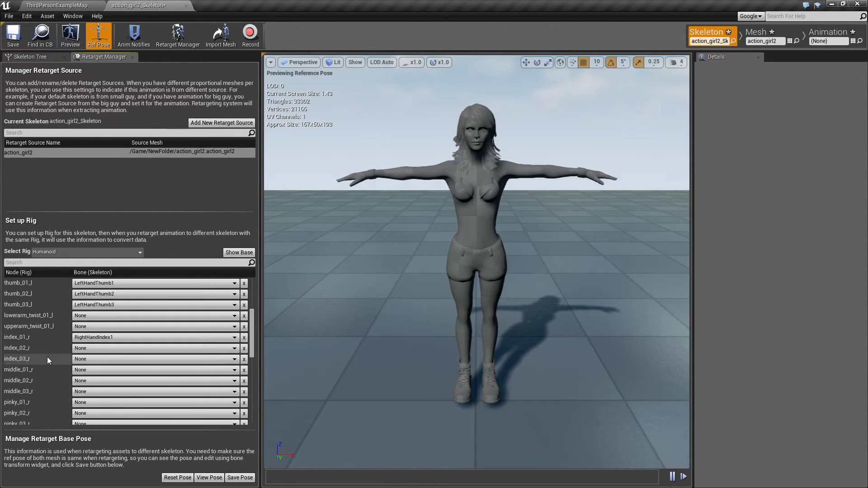
click(92, 350)
scroll(359, 413, down, 10)
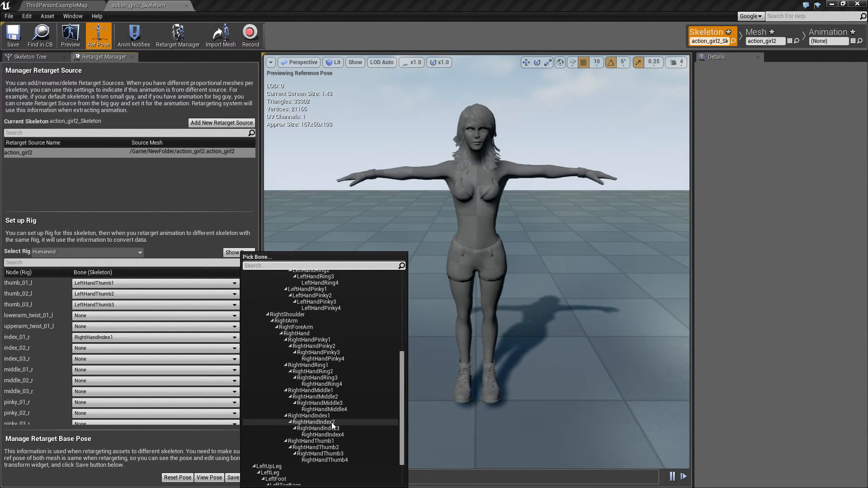
click(332, 422)
click(167, 360)
scroll(341, 427, down, 9)
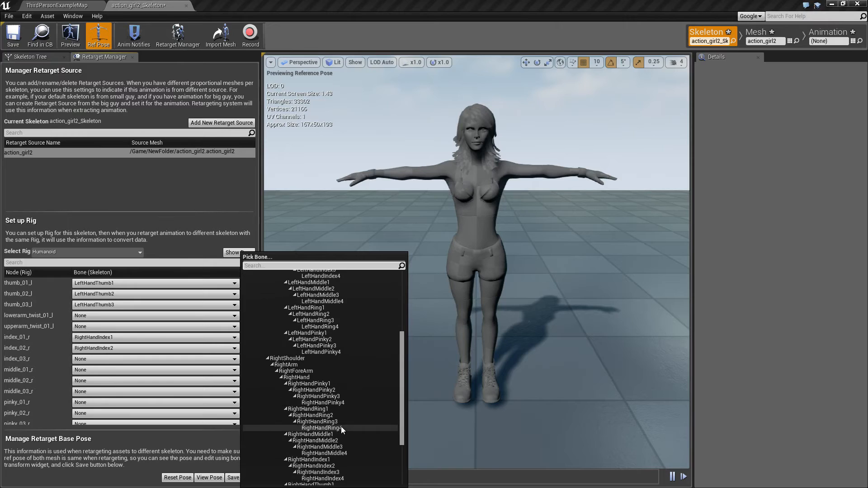
click(342, 470)
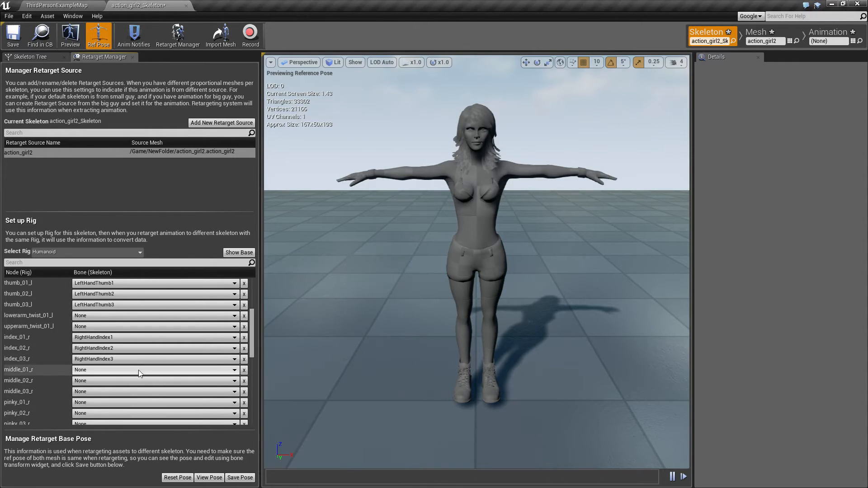
- Map middle_01_r, middle_02_r and middle_03_r to RightHandMiddle1, RightHandMiddle2 and RightHandMiddle3
click(131, 370)
scroll(331, 434, down, 10)
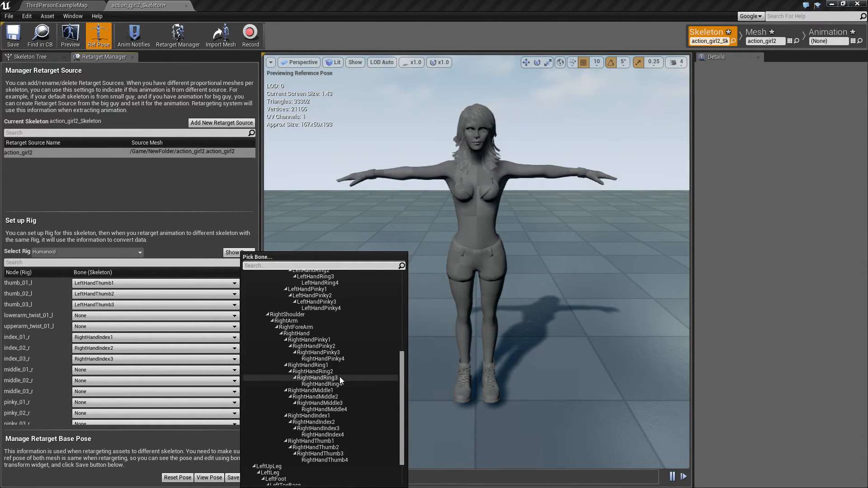
click(335, 391)
click(108, 382)
scroll(326, 419, down, 10)
click(335, 411)
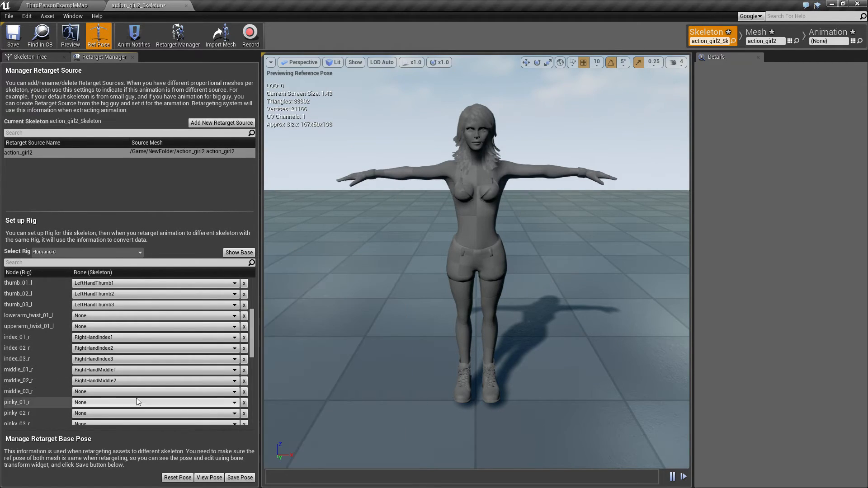
click(100, 392)
scroll(338, 424, down, 10)
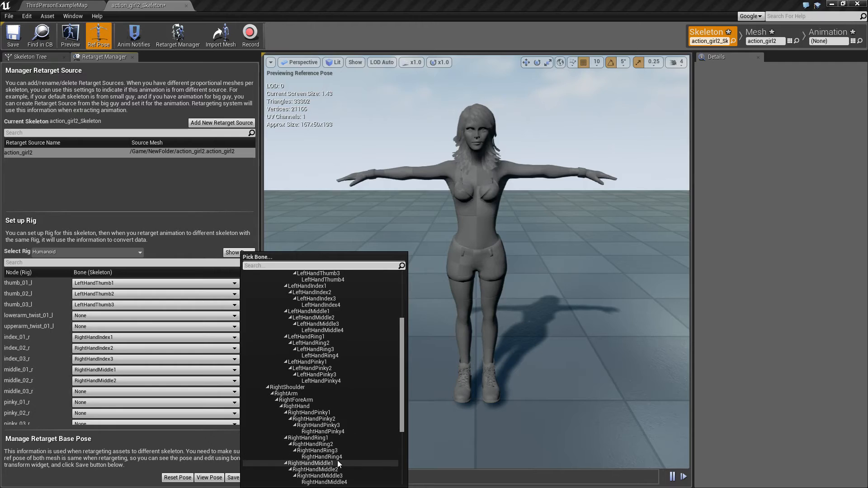
click(339, 475)
- Map the rig's pinky_01_r node to RightHandPinky1 and pinky_02_r to RightHandPinky2
scroll(96, 403, down, 5)
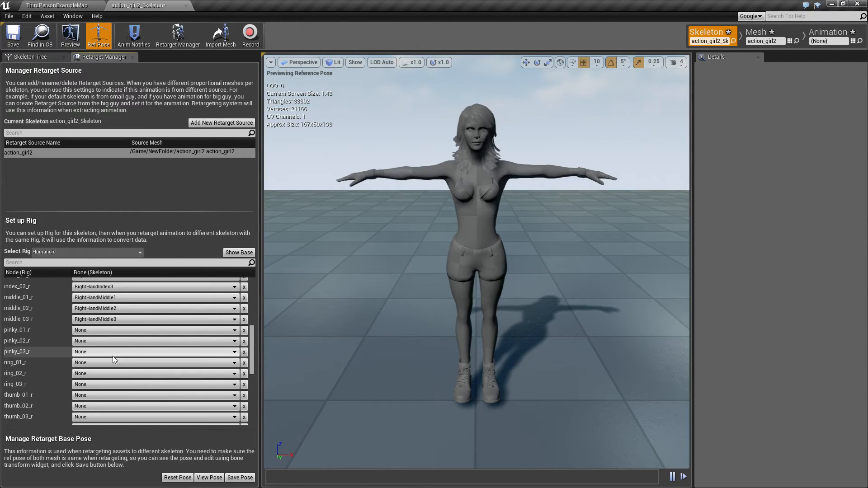
click(105, 331)
scroll(324, 438, down, 10)
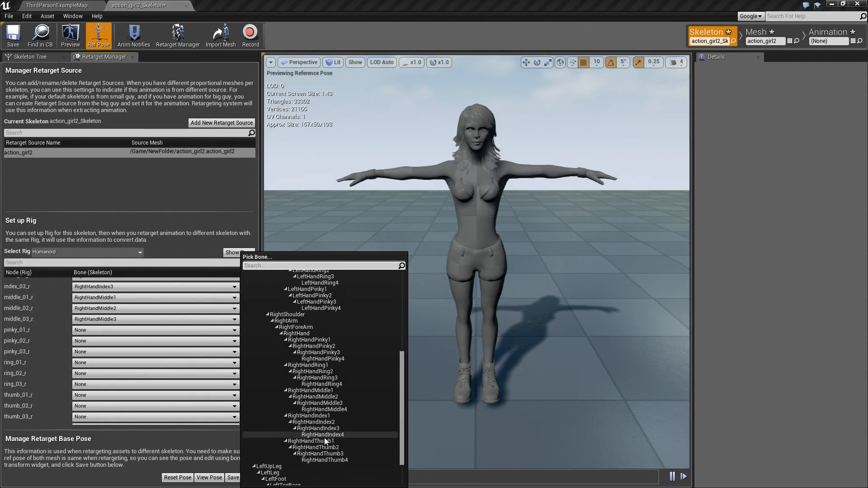
click(326, 340)
click(104, 341)
scroll(339, 444, down, 10)
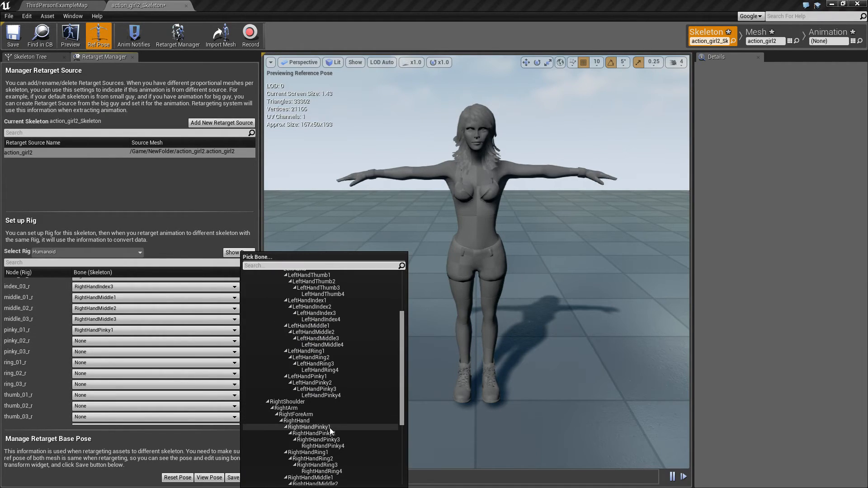
click(331, 429)
click(111, 342)
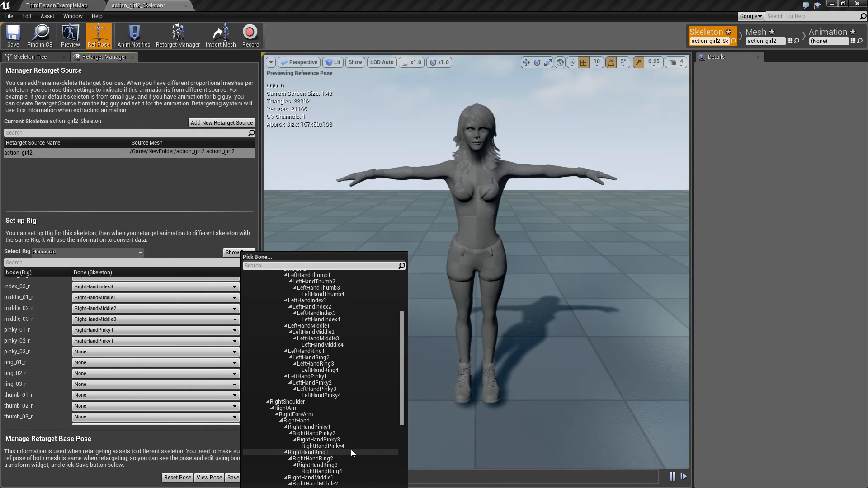
click(335, 434)
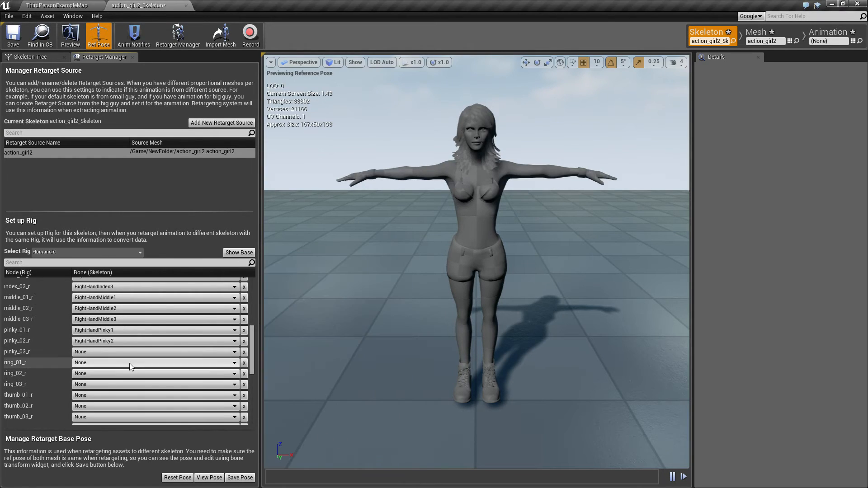
- Map the rig's pinky_03_r node to the RightHandPinky3 bone
click(113, 353)
scroll(278, 427, down, 10)
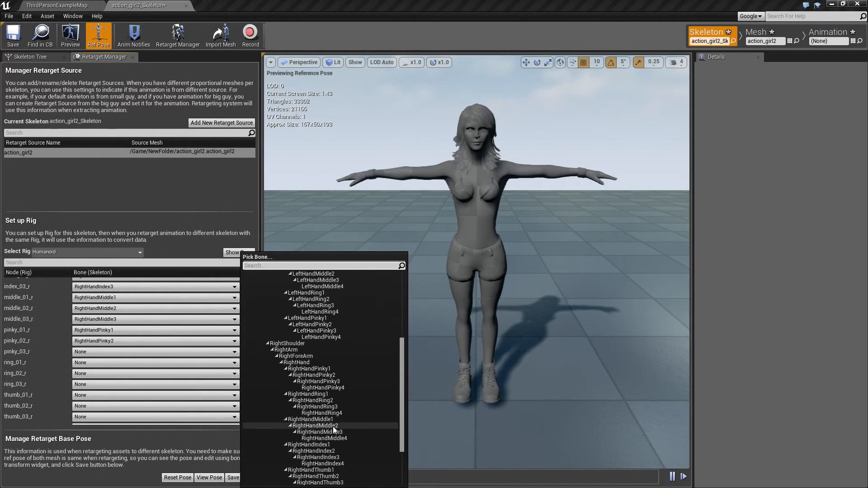
click(336, 382)
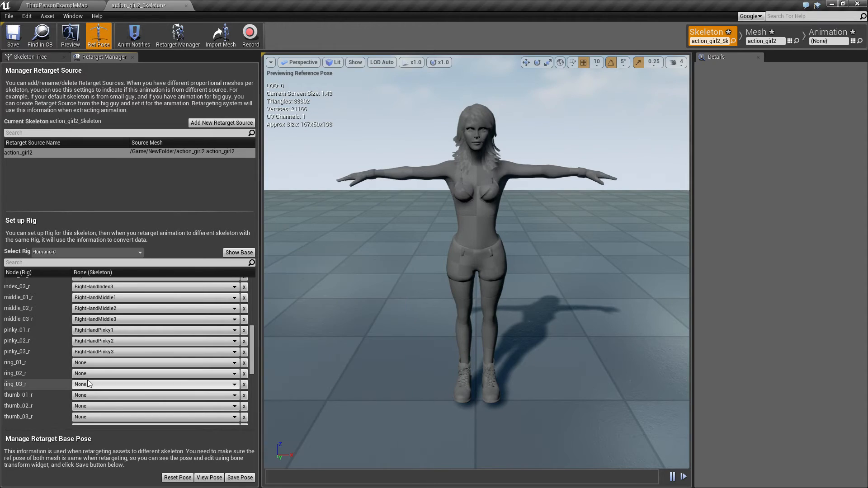
- Map the rig's ring_01_r node to RightHandRing1 and ring_02_r to RightHandRing2
click(89, 364)
scroll(321, 424, down, 10)
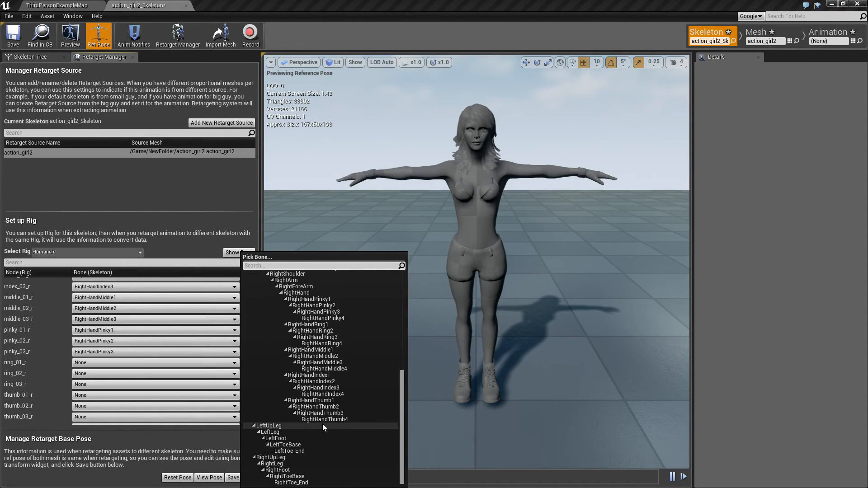
click(335, 325)
click(110, 374)
scroll(341, 416, down, 8)
click(338, 387)
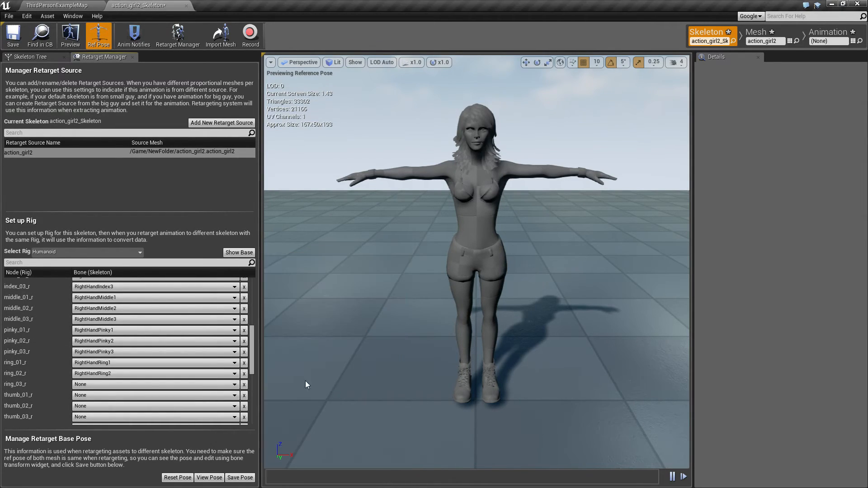
click(109, 385)
scroll(360, 421, down, 6)
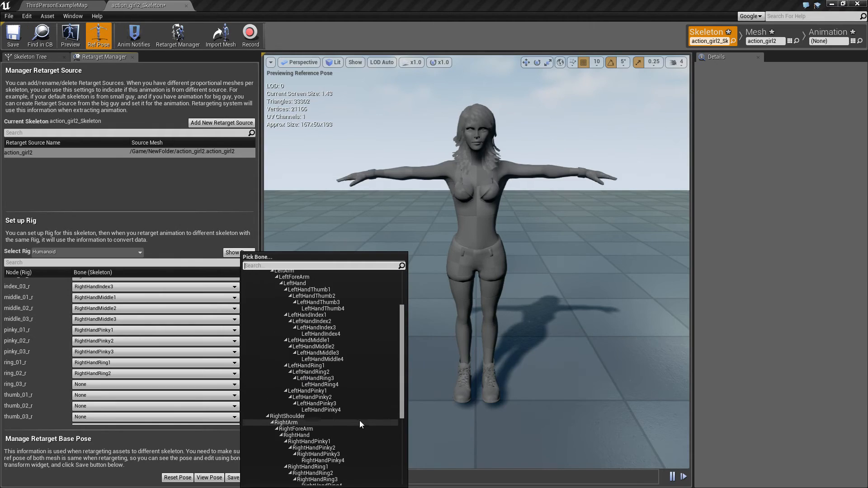
click(334, 377)
- Map the rig's ring_03_r node to the RightHandRing3 bone
click(137, 391)
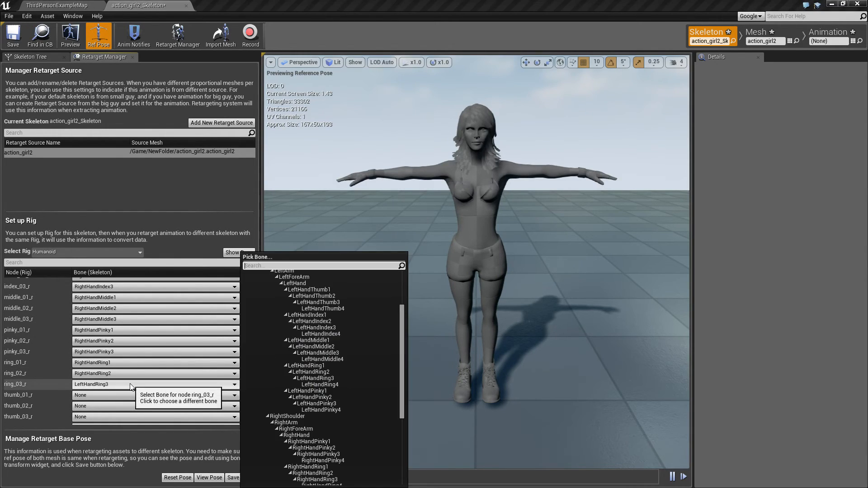
scroll(316, 434, down, 8)
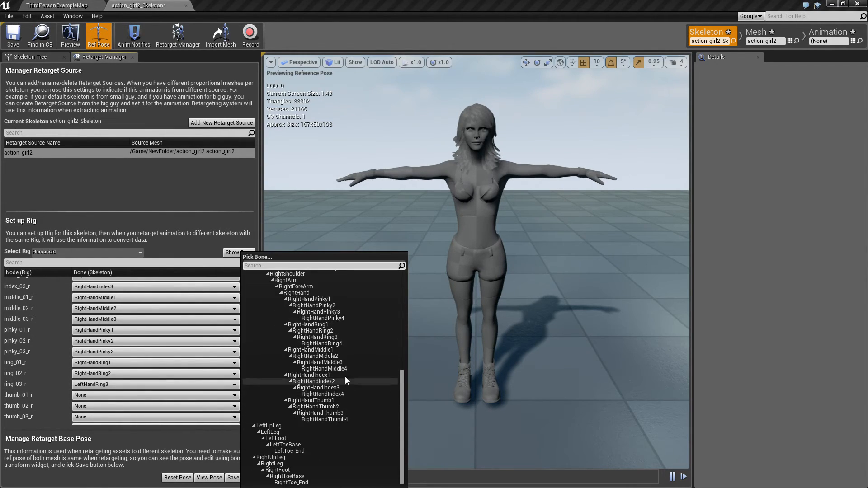
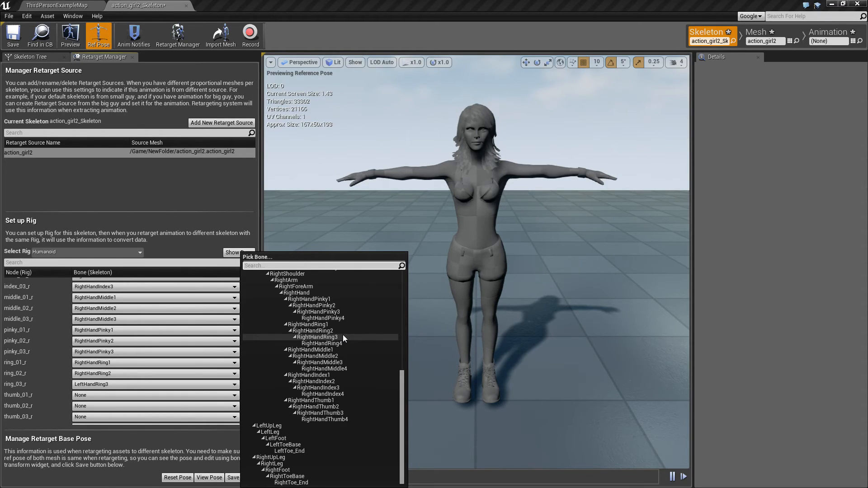
click(342, 337)
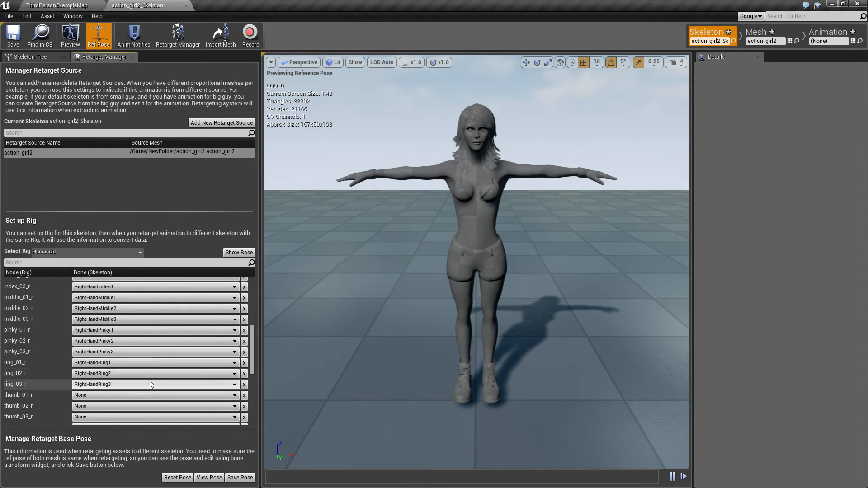
- Map thumb_01_r, thumb_02_r and thumb_03_r to RightHandThumb1, RightHandThumb2 and RightHandThumb3
click(149, 395)
scroll(305, 410, down, 5)
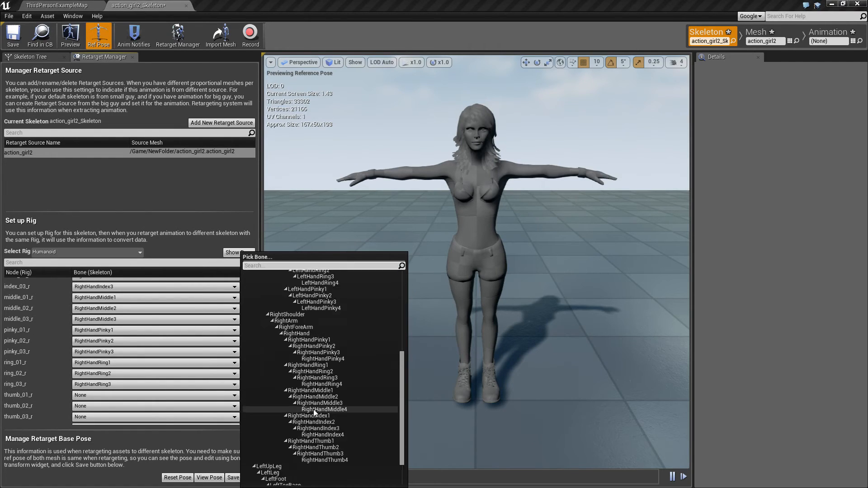
click(325, 412)
click(133, 407)
scroll(348, 438, down, 5)
click(335, 433)
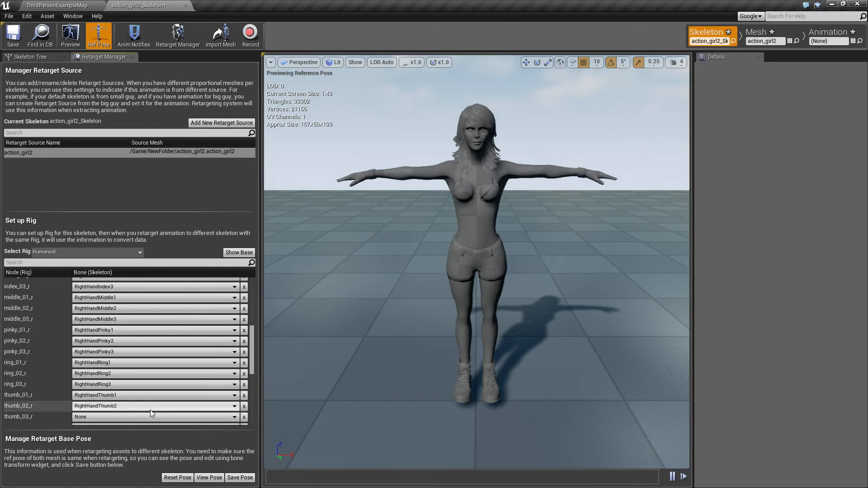
click(135, 417)
scroll(327, 423, down, 5)
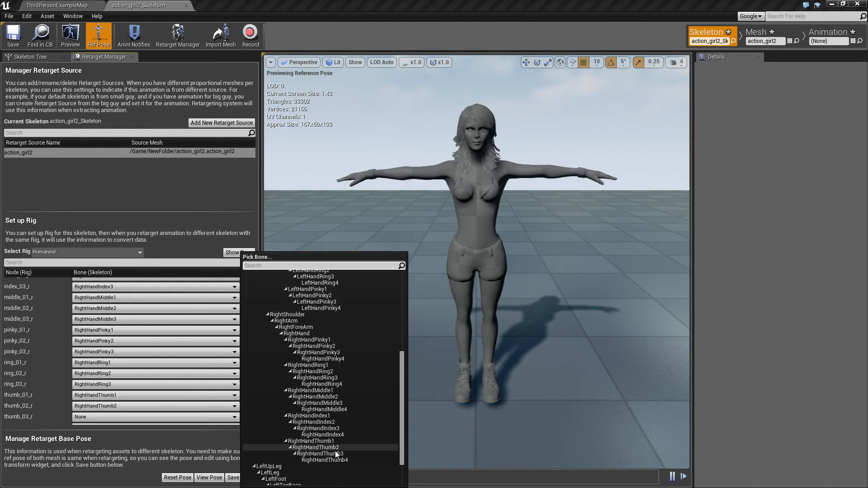
click(340, 454)
- Map the rig's ball_l node to LeftToeBase and ball_r to RightToeBase
scroll(96, 343, down, 5)
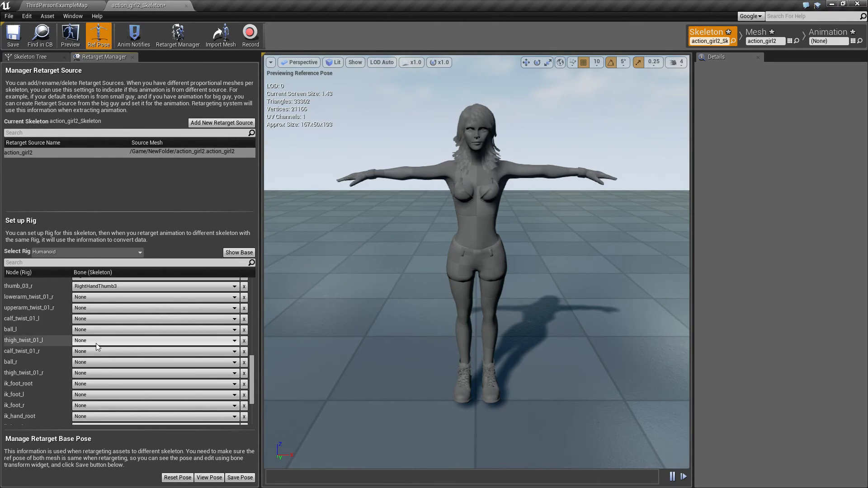
click(102, 330)
scroll(311, 439, down, 1)
scroll(312, 441, down, 5)
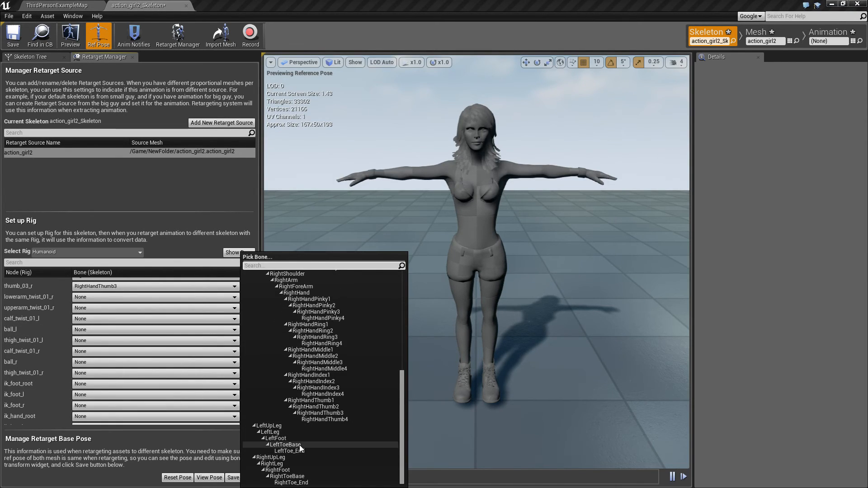
click(300, 445)
click(105, 362)
scroll(302, 436, down, 6)
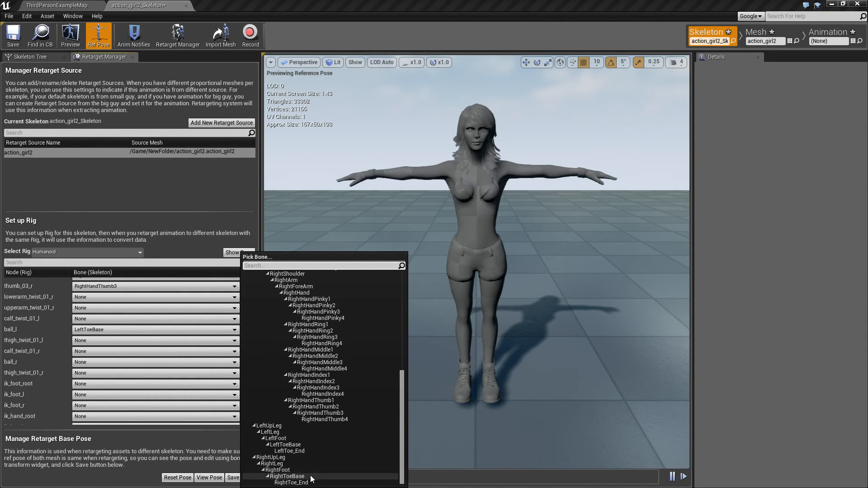
click(288, 477)
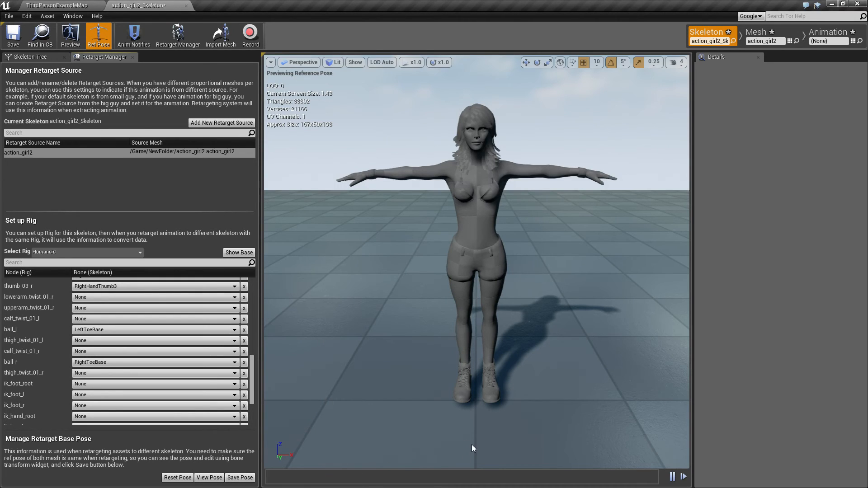
- Duplicate the getting_up animation from NewFolder and retarget it to UE4_Mannequin_Skeleton
click(54, 6)
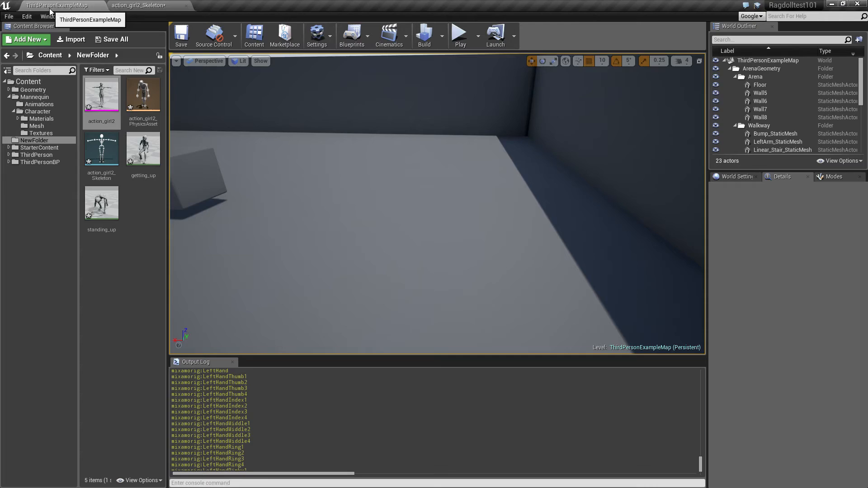
right_click(141, 147)
mouse_move(208, 190)
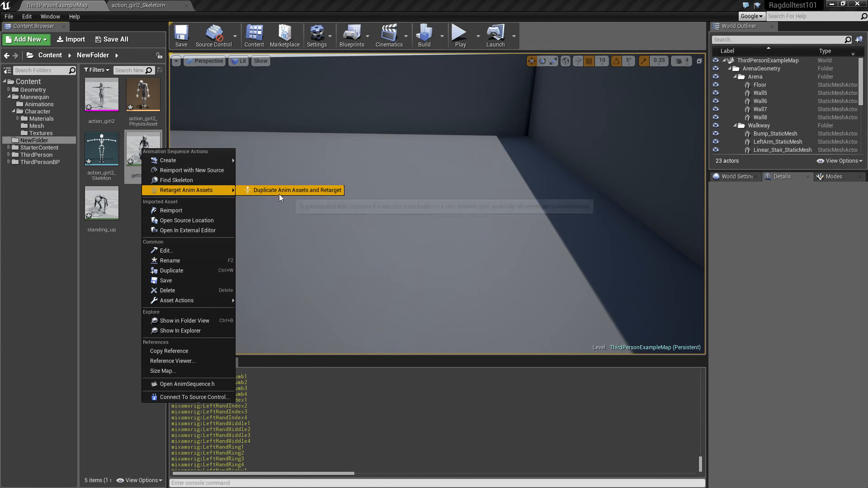
click(280, 192)
click(177, 248)
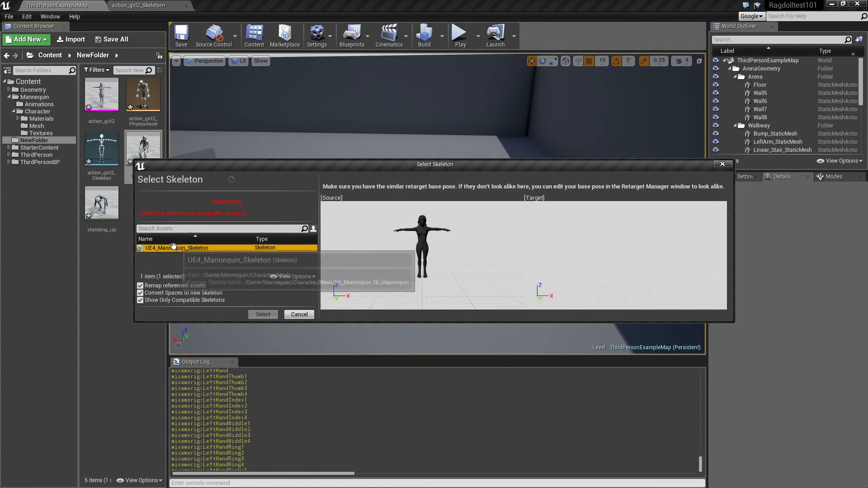
click(263, 315)
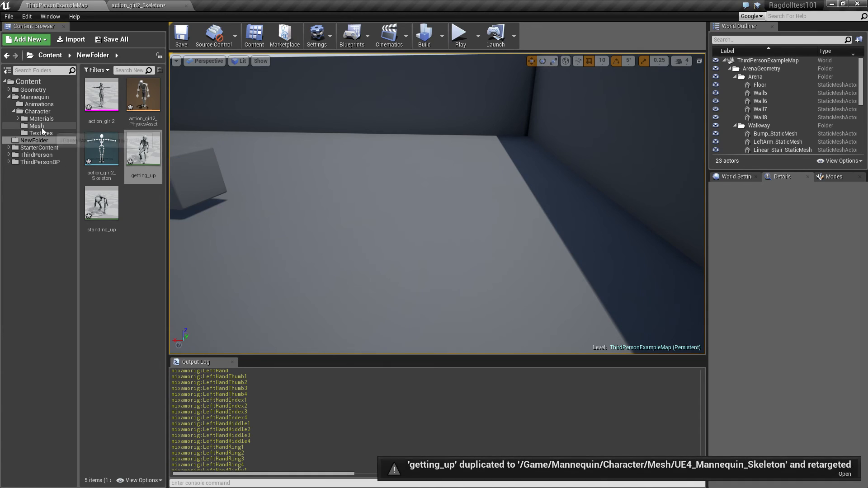
click(109, 114)
key(Delete)
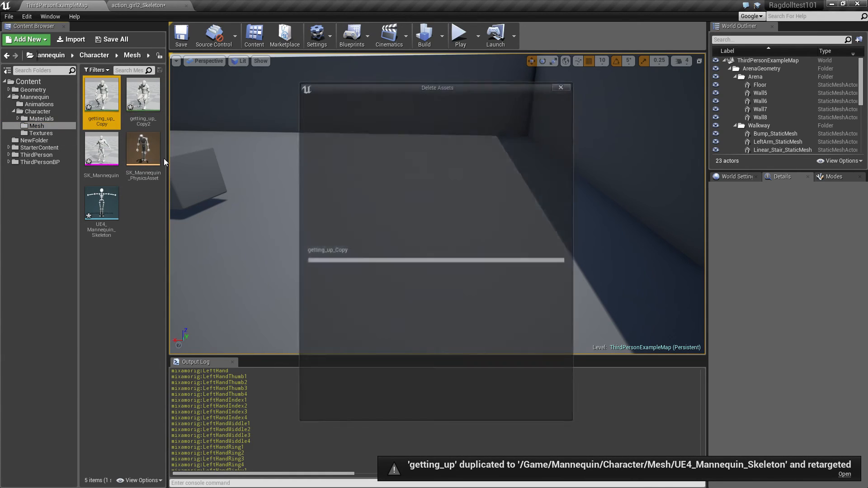
click(489, 408)
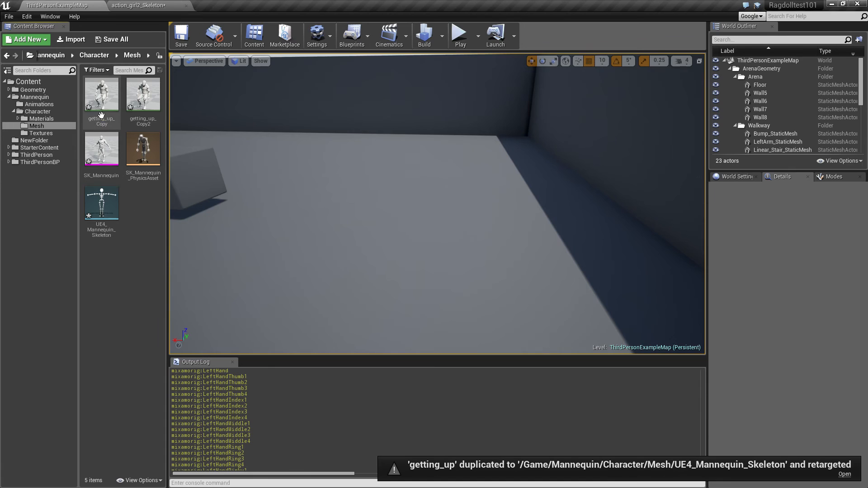
- Preview getting_up_Copy and getting_up_Copy2 from the Mannequin's Mesh folder to compare the two retargeted animations
double_click(101, 116)
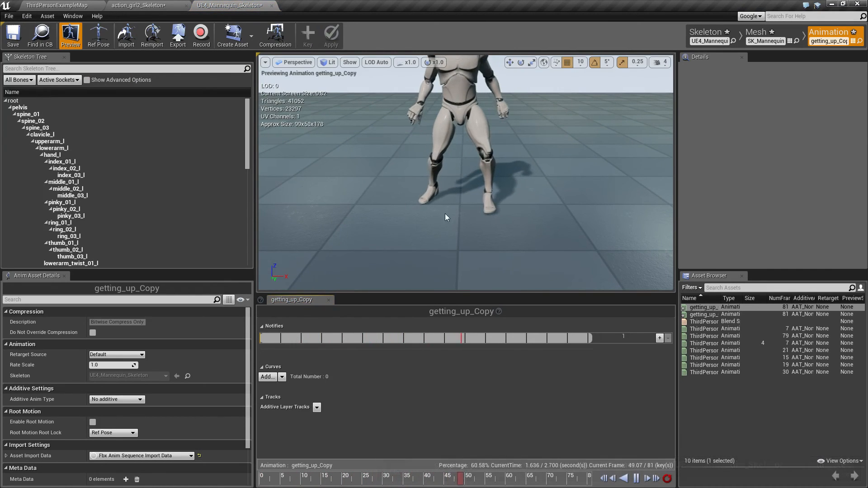
click(57, 5)
double_click(134, 110)
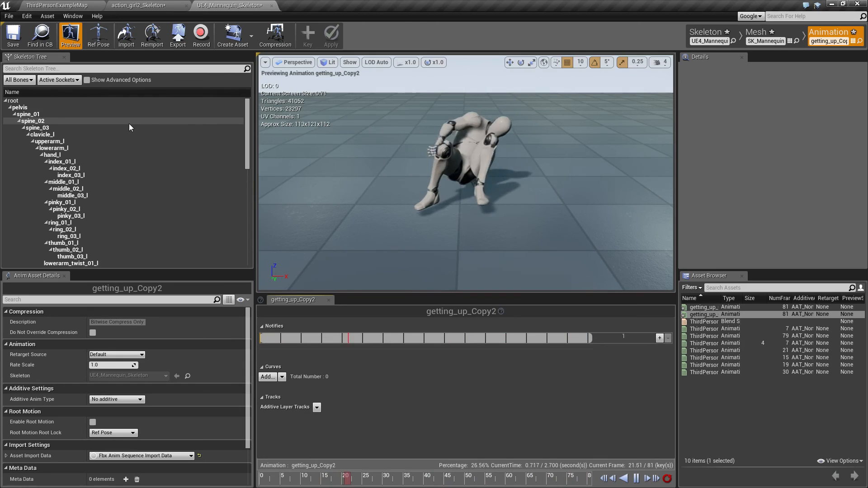
click(68, 5)
double_click(103, 96)
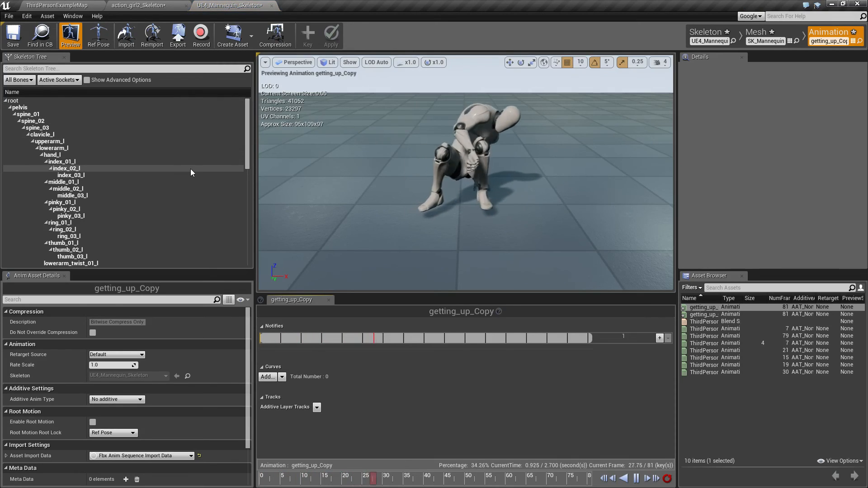
click(65, 5)
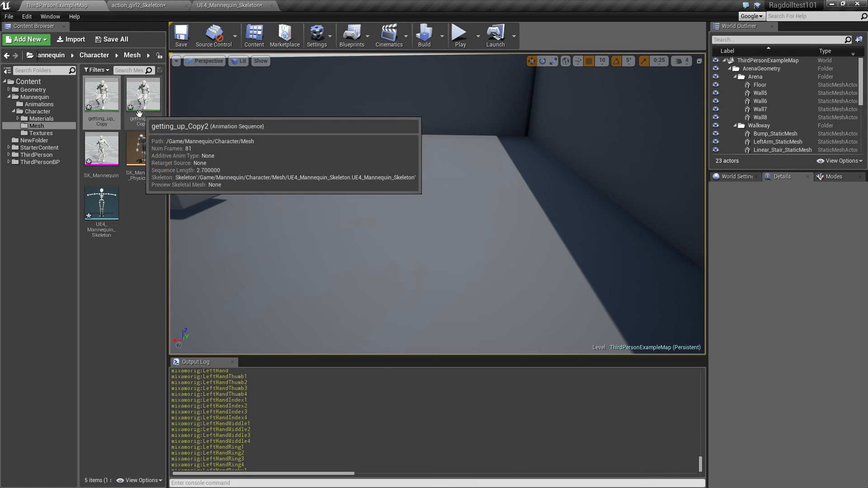